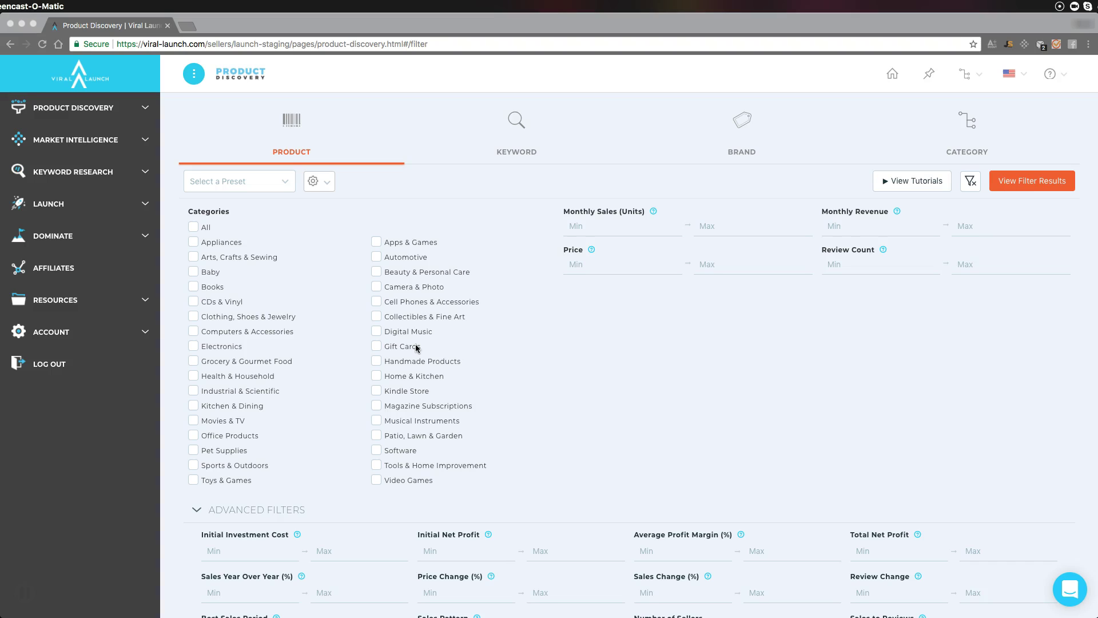
# Examine the available product filters, from the category list and sales fields down to the advanced filters
pyautogui.click(223, 83)
pyautogui.click(73, 99)
pyautogui.scroll(-1, 449, 140)
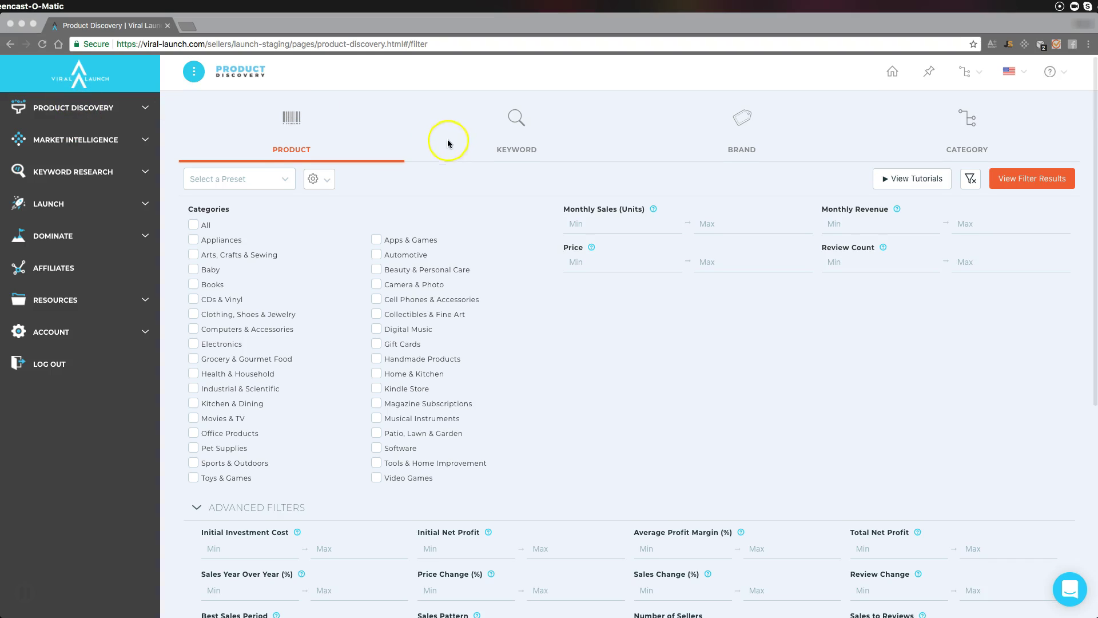
pyautogui.scroll(-3, 448, 184)
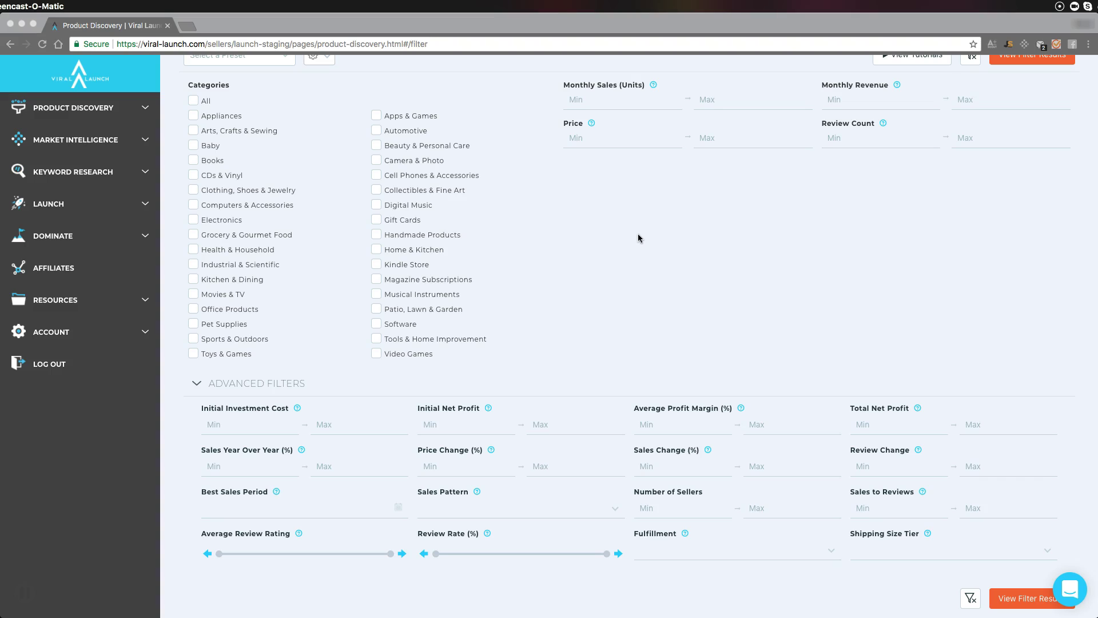
pyautogui.scroll(1, 638, 231)
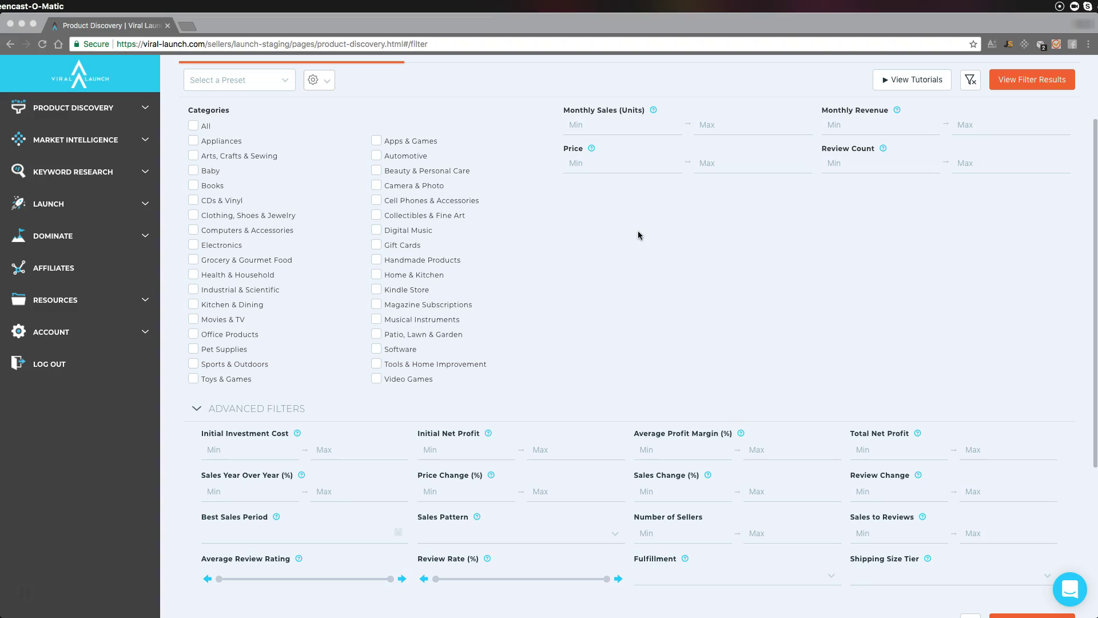
pyautogui.click(640, 225)
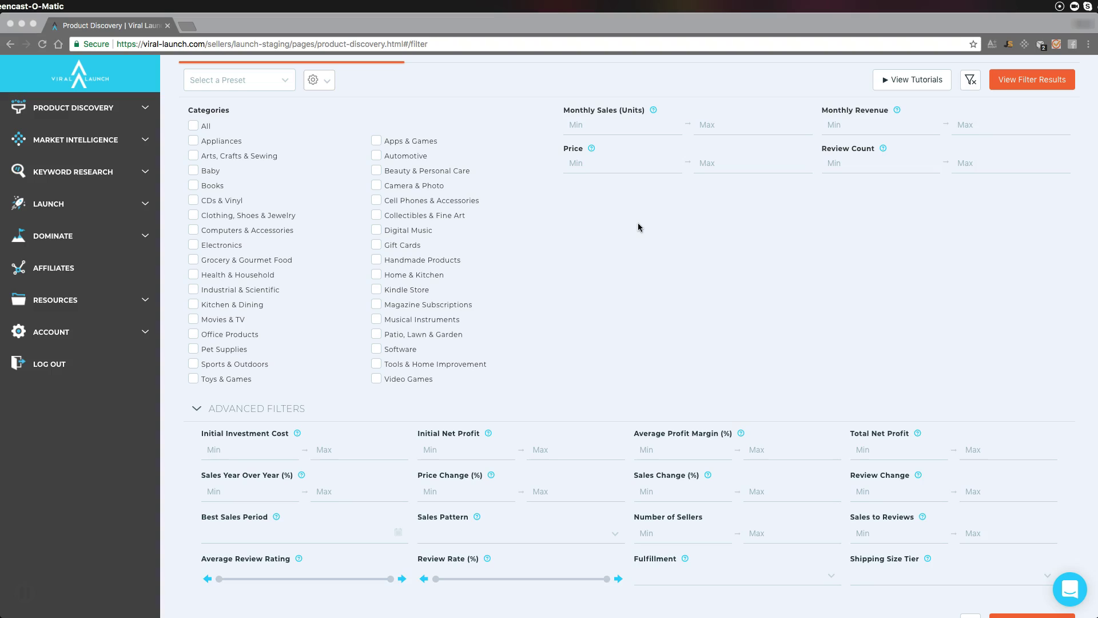
pyautogui.scroll(3, 601, 236)
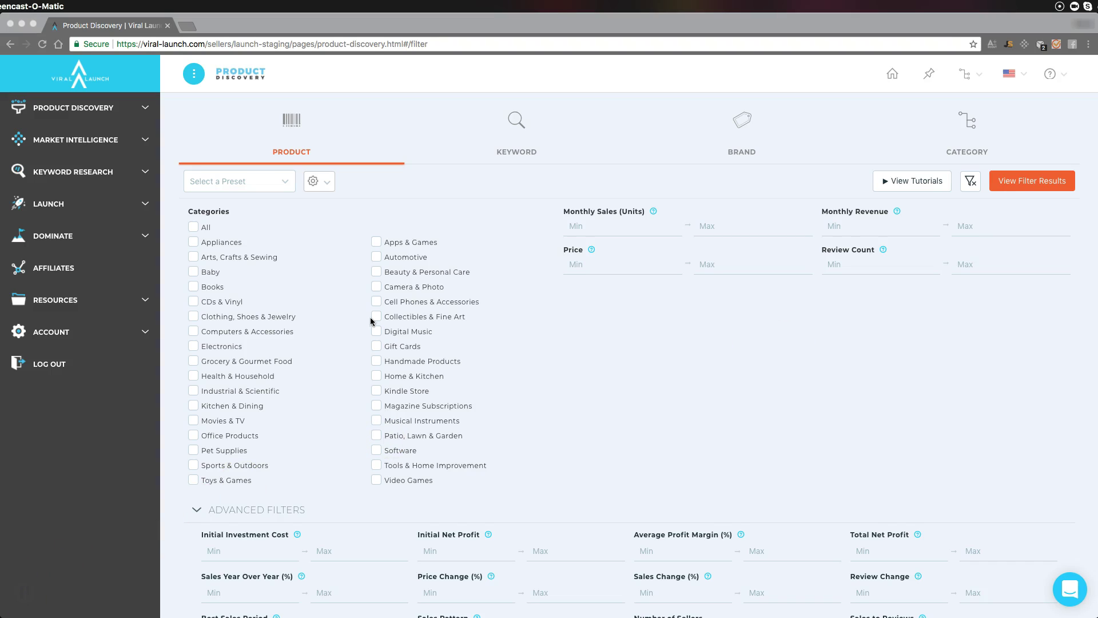
# Open the Product Discovery search page with the Product search type
pyautogui.click(127, 108)
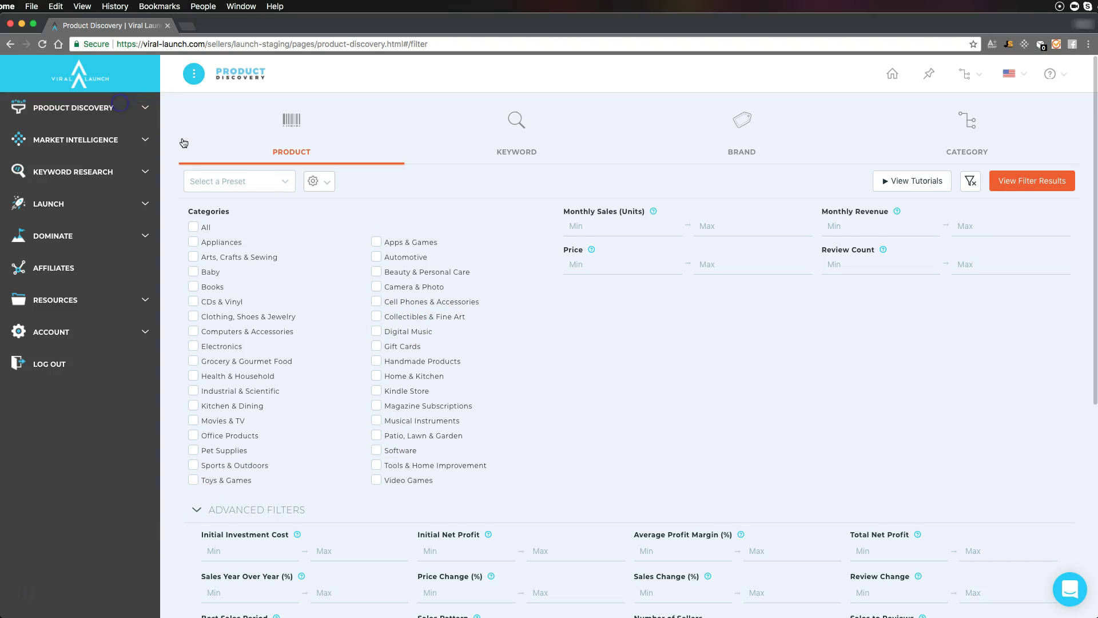
pyautogui.click(143, 122)
pyautogui.click(36, 139)
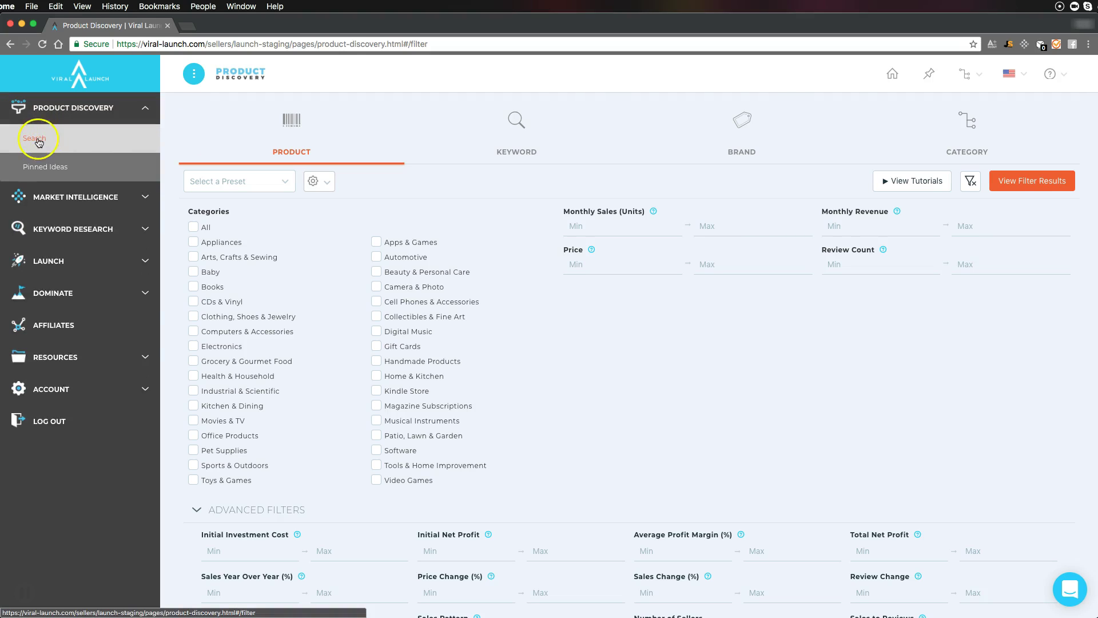
pyautogui.click(322, 150)
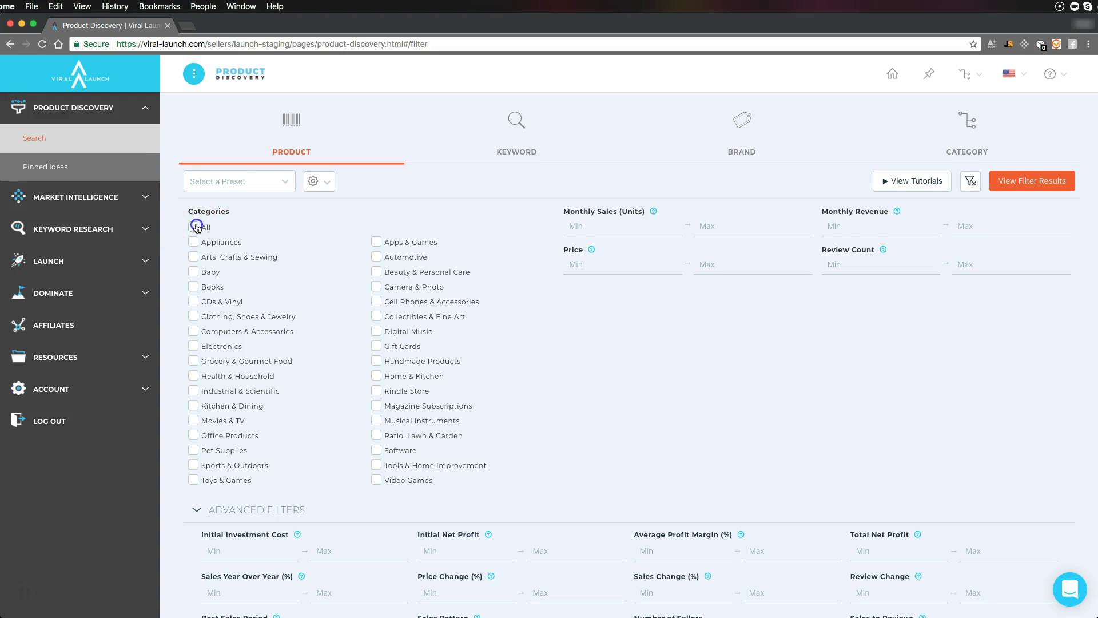
# Select all product categories in the category filter
pyautogui.click(196, 228)
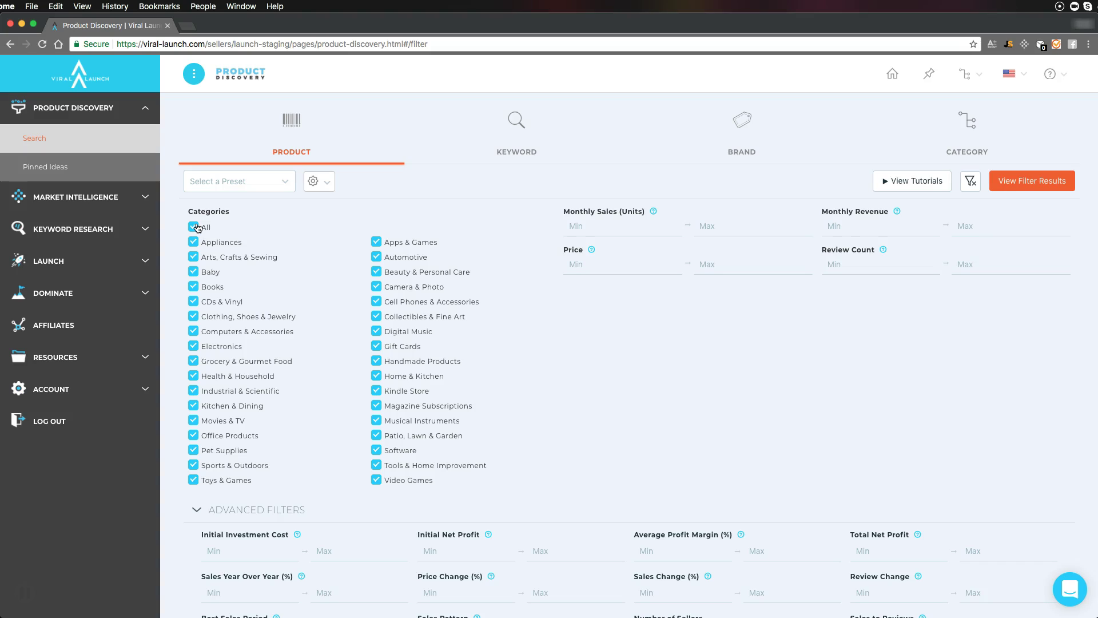
pyautogui.click(192, 244)
pyautogui.moveTo(245, 214); pyautogui.dragTo(176, 209)
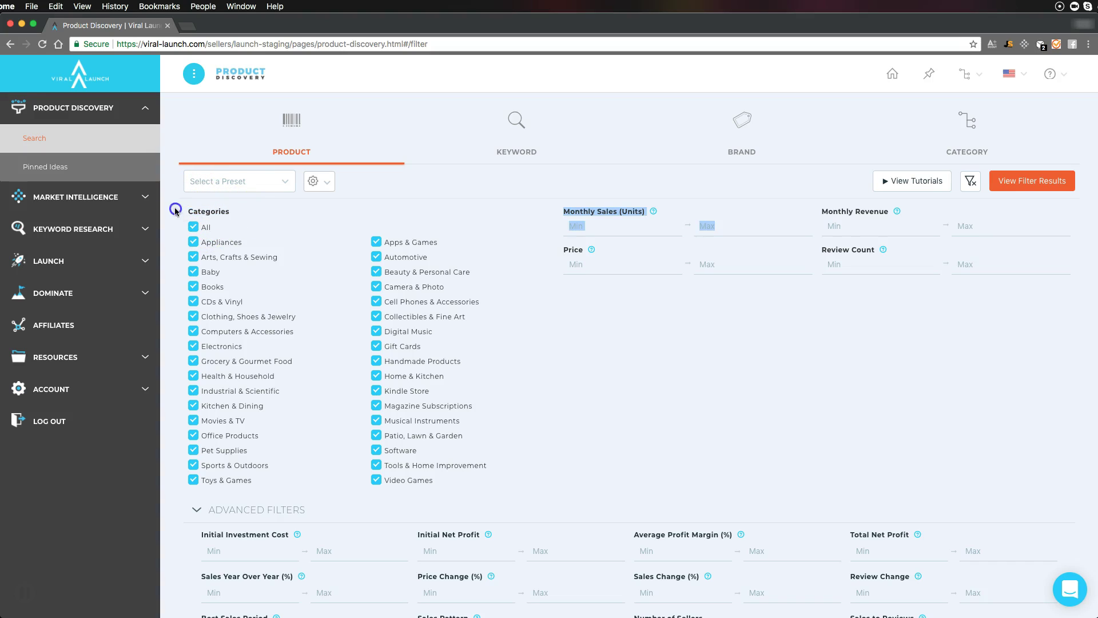
# Exclude Appliances, Books, CDs & Vinyl, Clothing, Shoes & Jewelry, Computers & Accessories, and Grocery & Gourmet Food from the category filter
pyautogui.click(193, 242)
pyautogui.click(192, 286)
pyautogui.click(194, 302)
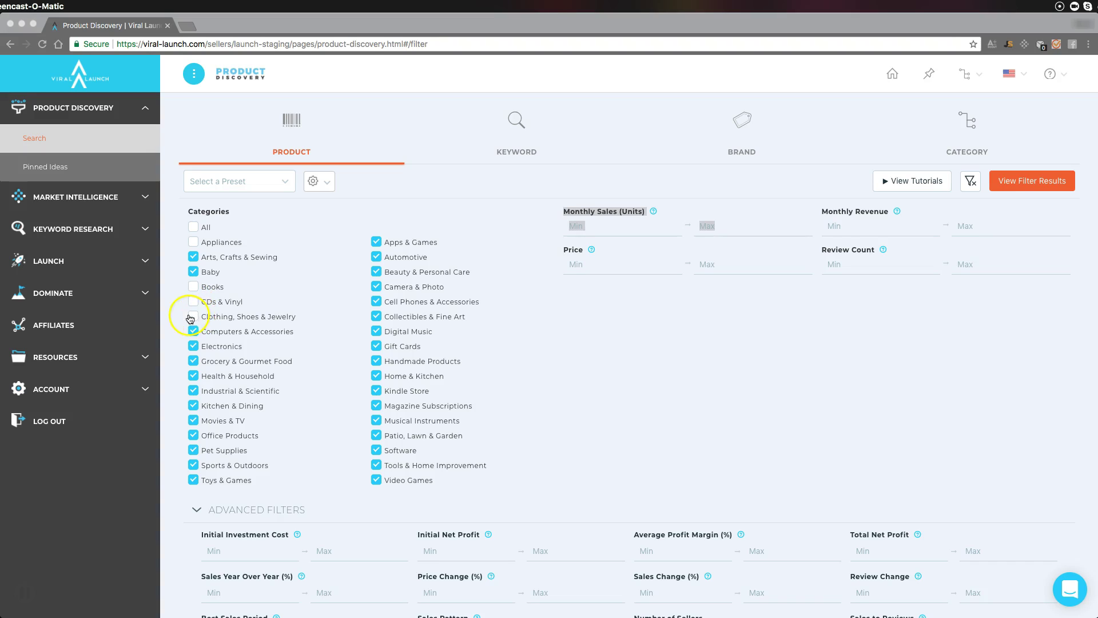
pyautogui.click(195, 362)
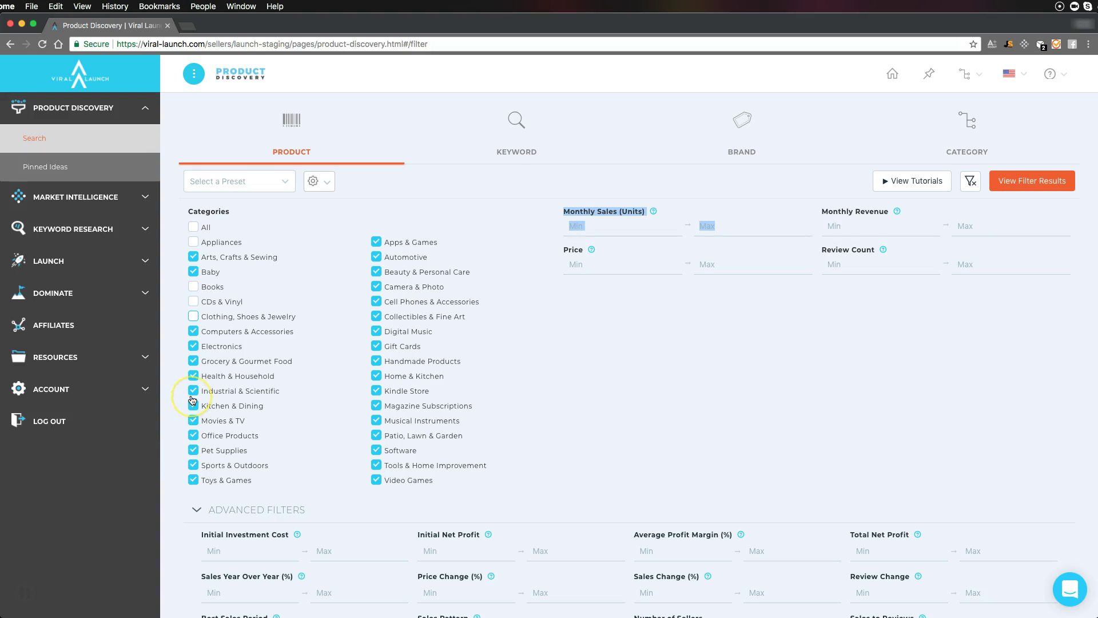
pyautogui.click(194, 333)
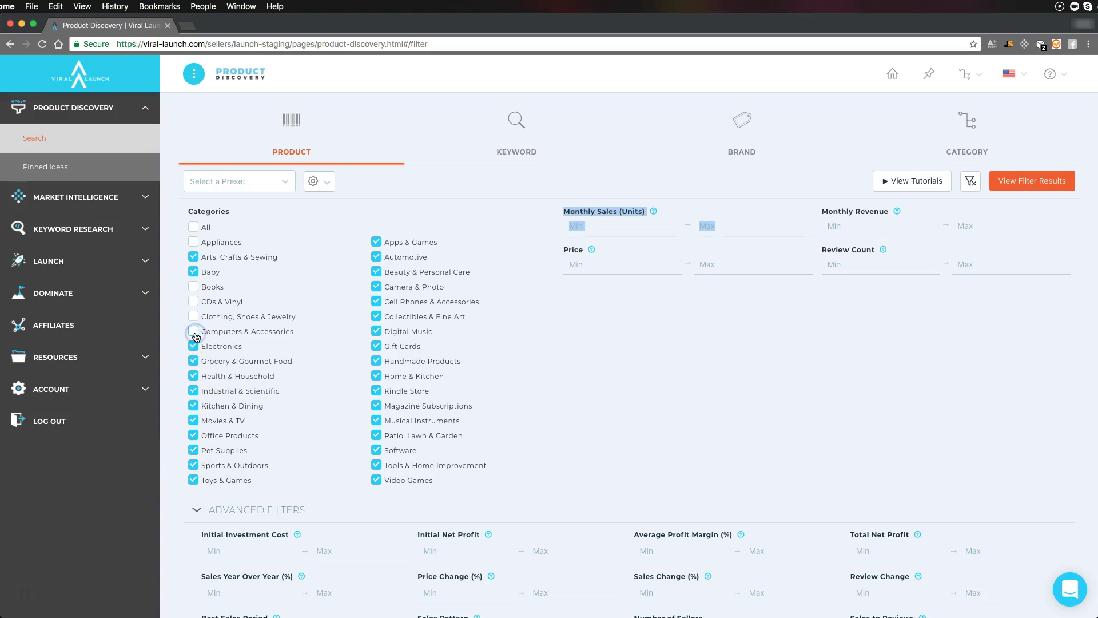
pyautogui.click(194, 362)
# Exclude the Apps & Games, Automotive, Cell Phones & Accessories, Collectibles & Fine Art, Digital Music, Gift Cards, Handmade Products and Kindle Store categories
pyautogui.click(376, 243)
pyautogui.click(375, 258)
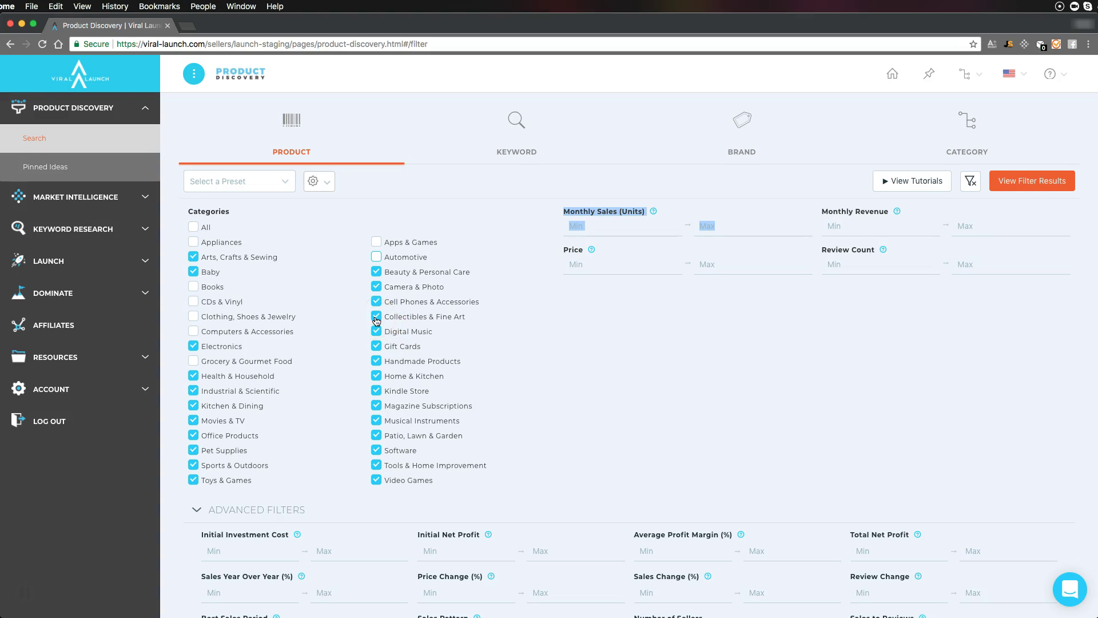
pyautogui.click(376, 317)
pyautogui.click(375, 331)
pyautogui.click(379, 257)
pyautogui.click(377, 303)
pyautogui.click(376, 347)
pyautogui.click(376, 362)
pyautogui.click(376, 392)
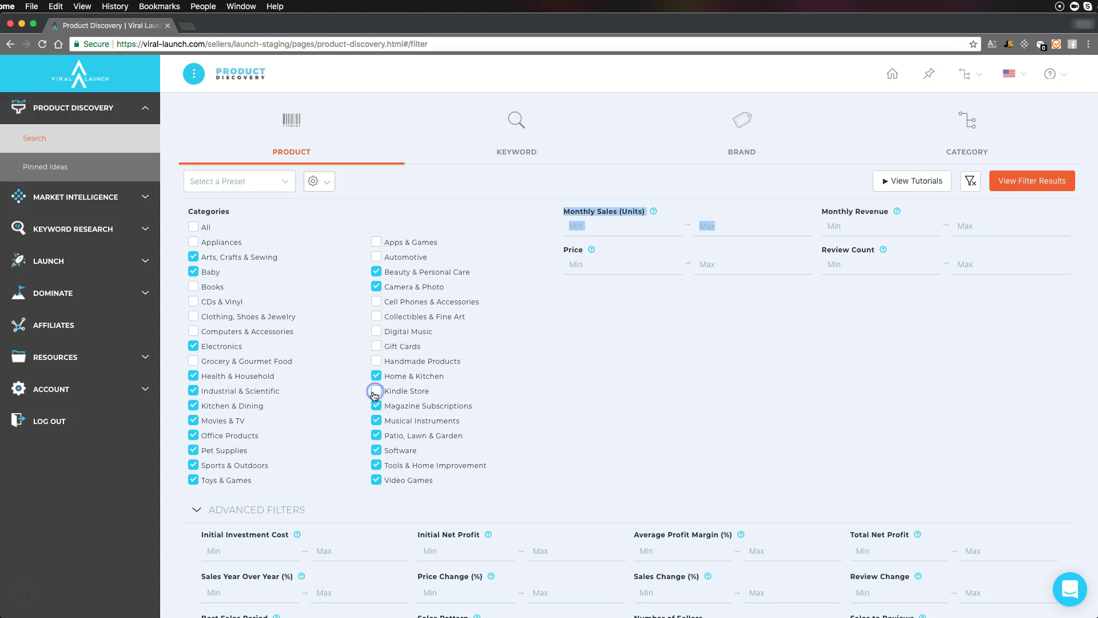
# Exclude the Magazine Subscriptions, Video Games, Software and Movies & TV categories from the filter
pyautogui.click(392, 393)
pyautogui.click(378, 404)
pyautogui.click(377, 481)
pyautogui.click(377, 450)
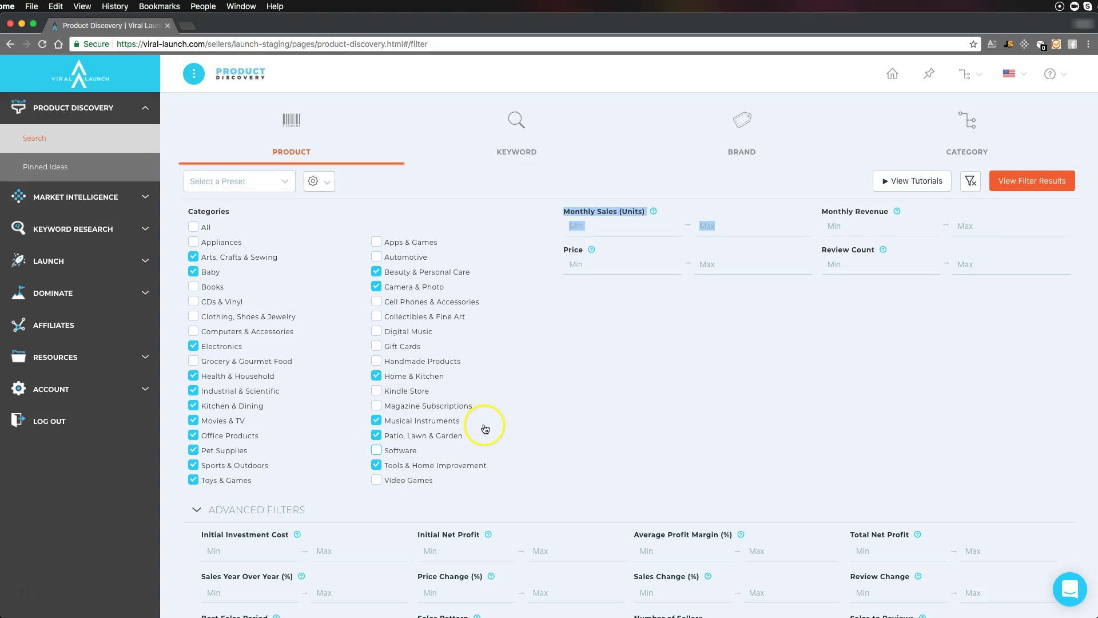
pyautogui.click(558, 405)
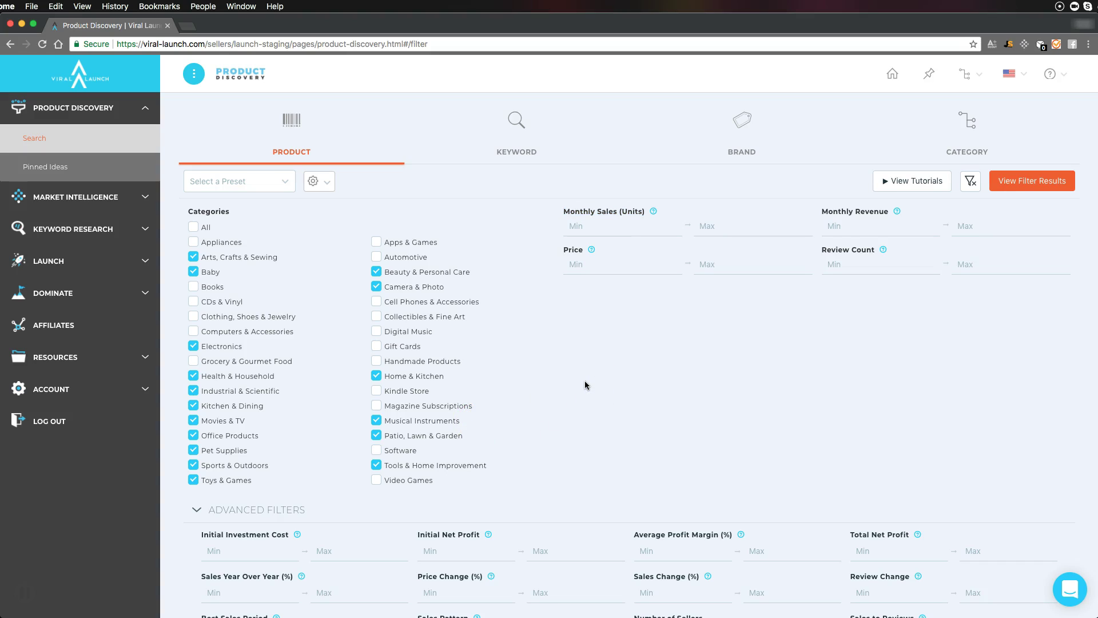
pyautogui.click(562, 377)
pyautogui.click(192, 423)
pyautogui.click(313, 319)
# Set the minimum monthly sales to 300 units, leaving the maximum empty
pyautogui.click(615, 226)
pyautogui.write('300')
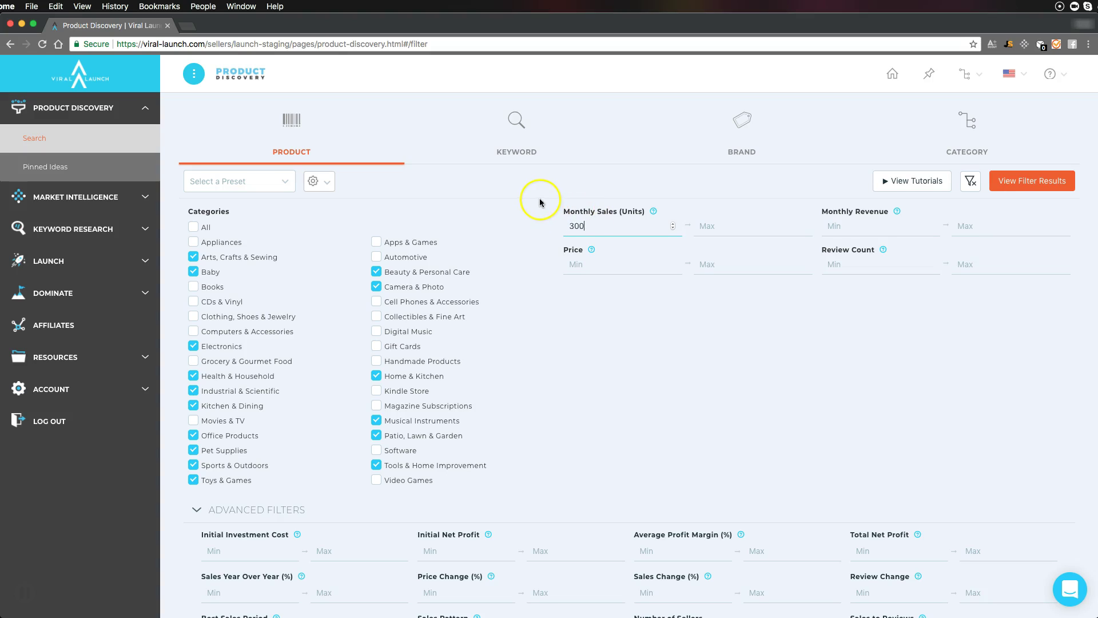
pyautogui.click(660, 302)
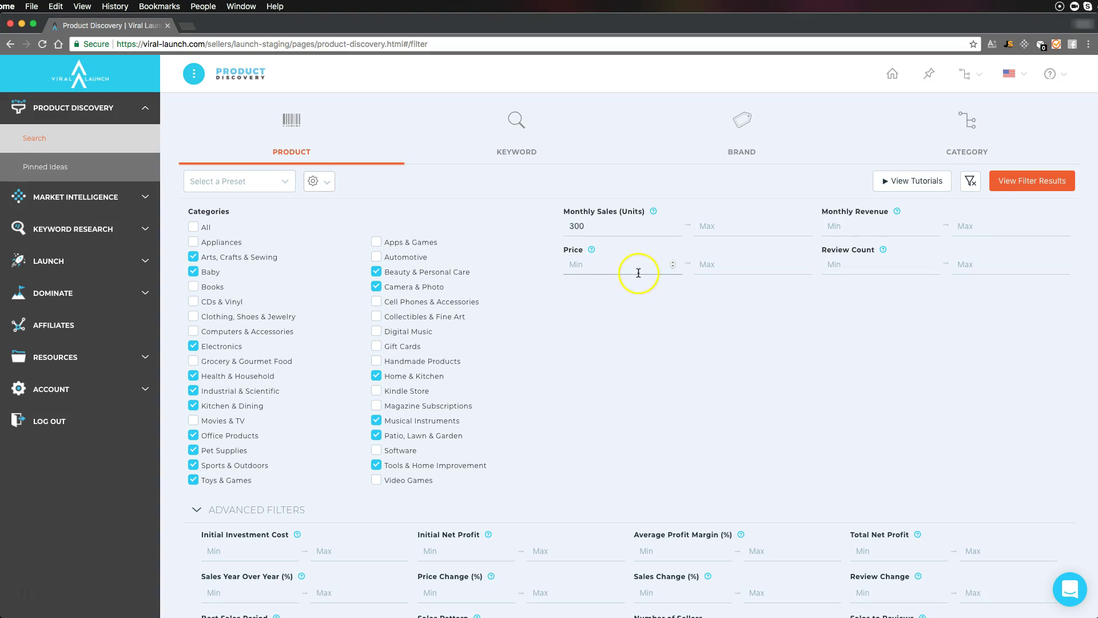
pyautogui.click(667, 229)
pyautogui.click(709, 227)
pyautogui.click(717, 231)
# Set the minimum monthly revenue to 5000, leaving the maximum empty
pyautogui.click(907, 229)
pyautogui.click(904, 225)
pyautogui.click(894, 225)
pyautogui.click(890, 225)
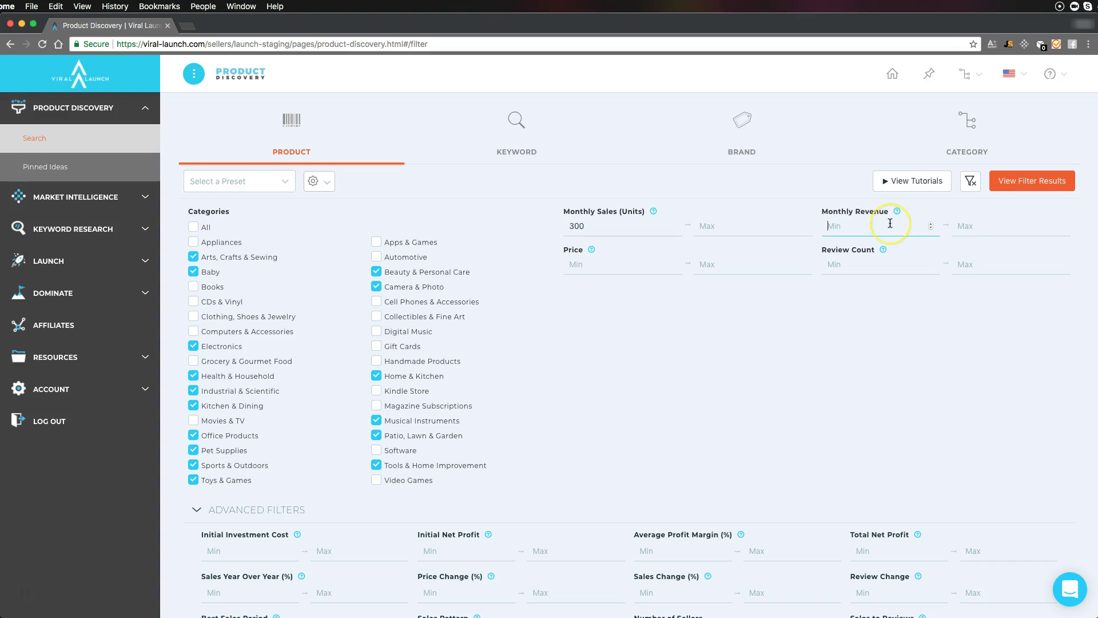
pyautogui.moveTo(589, 224); pyautogui.dragTo(549, 230)
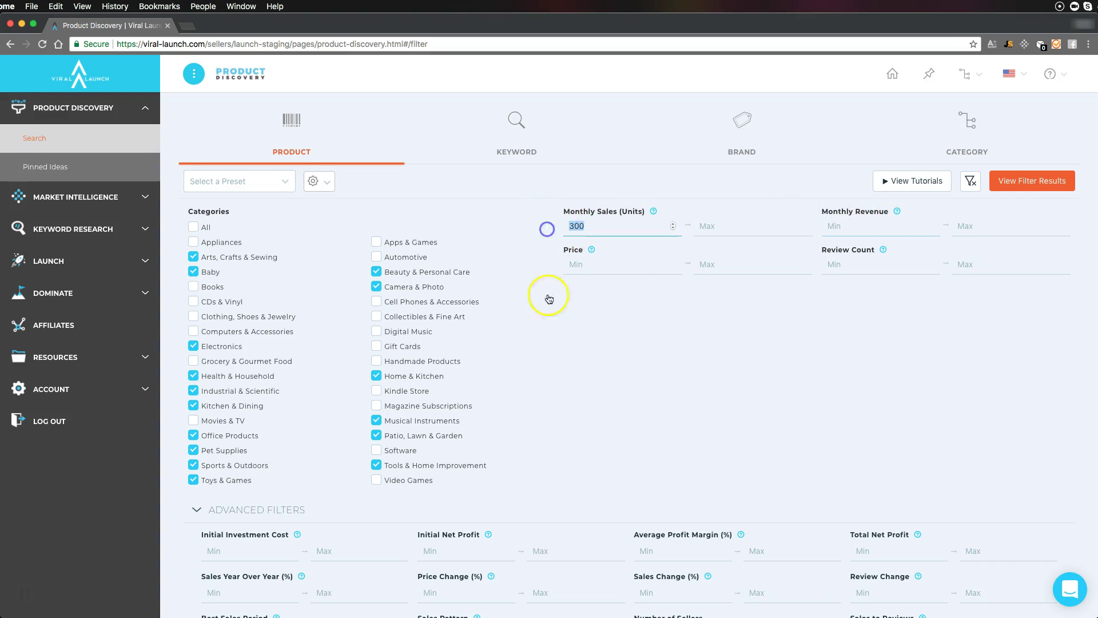
pyautogui.click(640, 222)
pyautogui.click(845, 224)
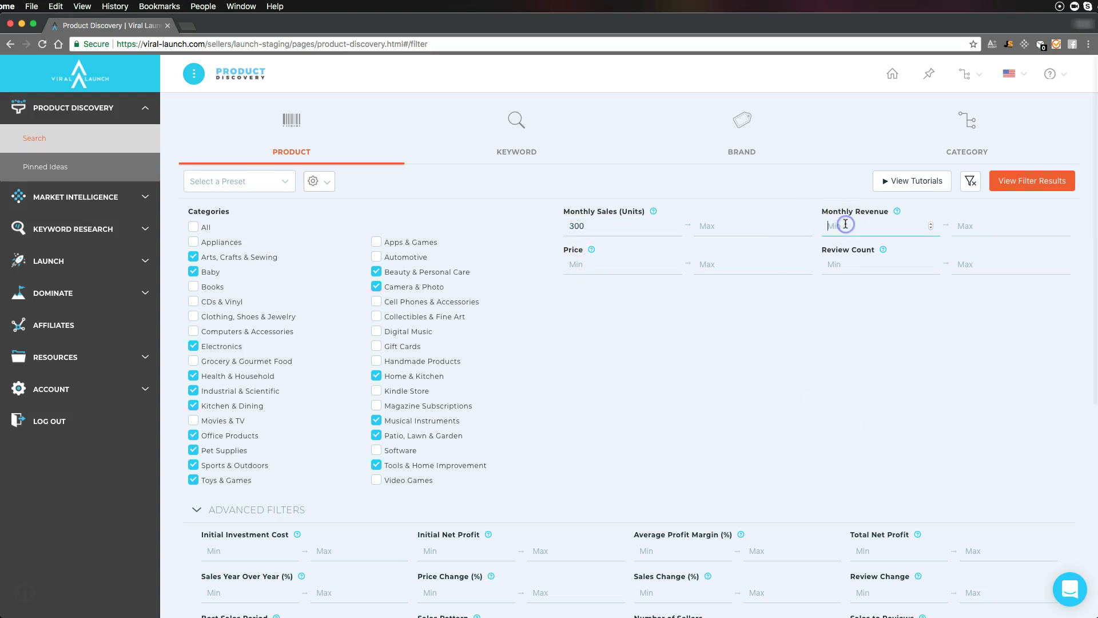
pyautogui.write('5000')
pyautogui.click(847, 310)
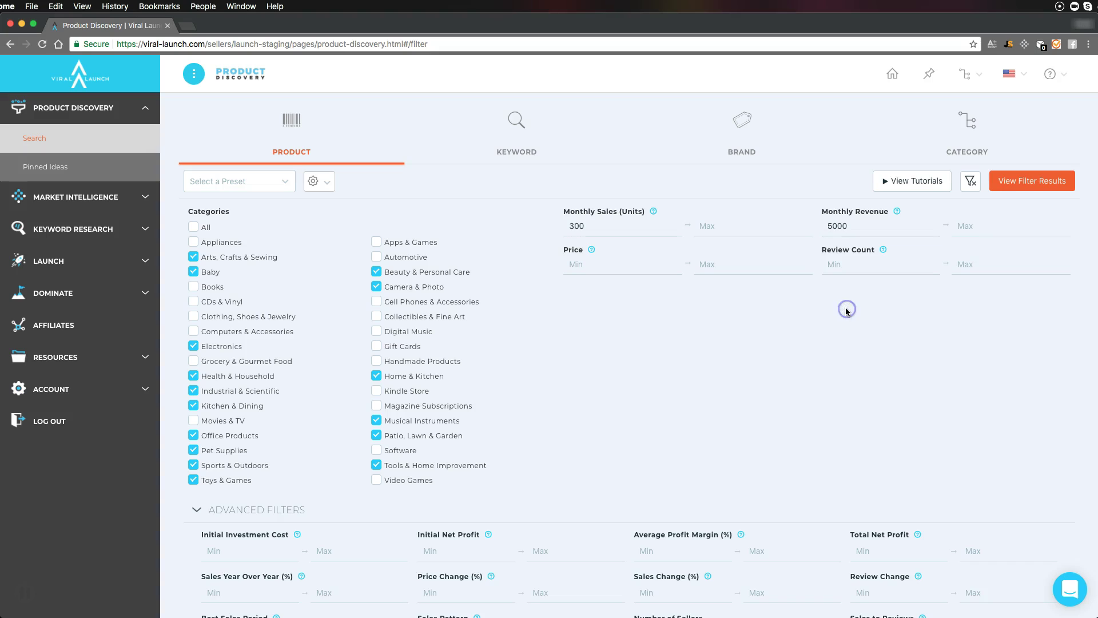
pyautogui.click(830, 267)
pyautogui.click(917, 245)
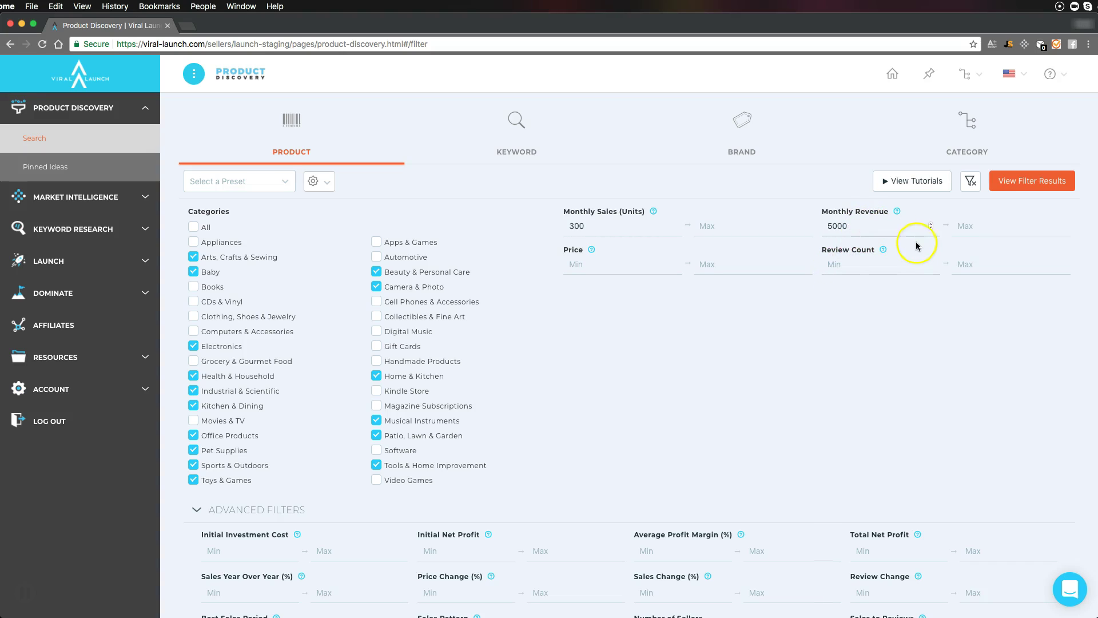
pyautogui.click(963, 232)
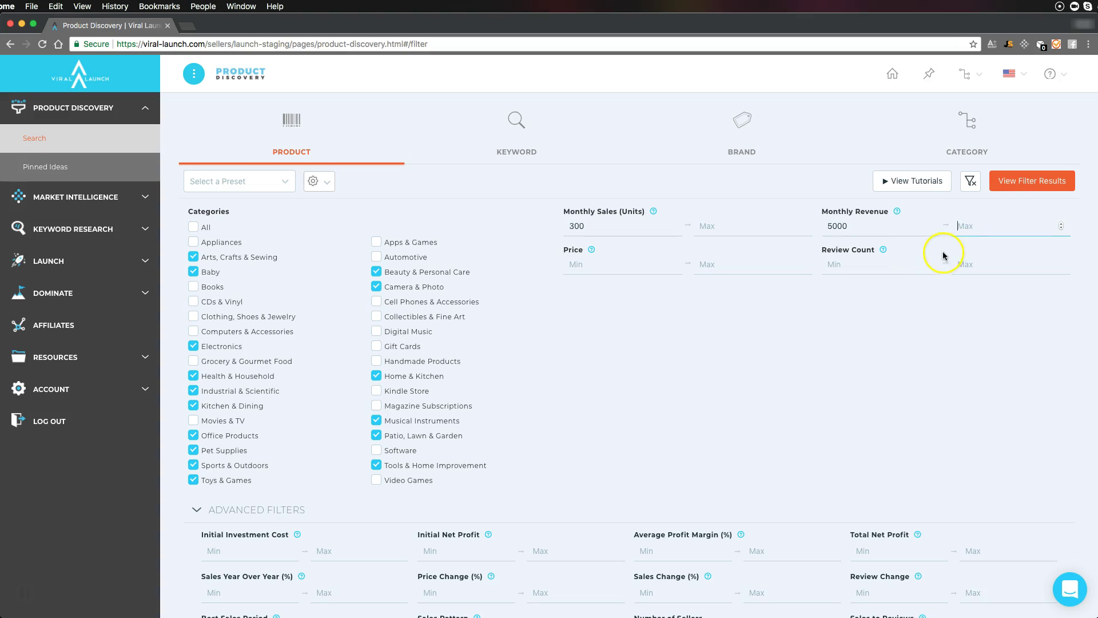
# Set the price range filter to a minimum of 15 and a maximum of 75
pyautogui.click(659, 257)
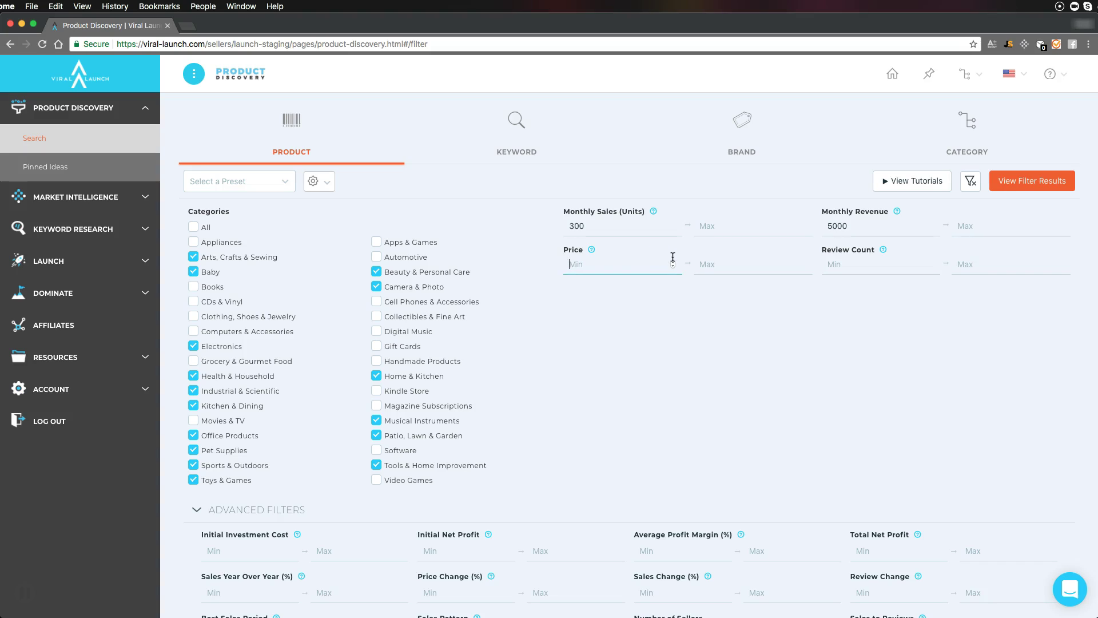
pyautogui.write('15')
pyautogui.click(639, 338)
pyautogui.click(703, 264)
pyautogui.write('75')
pyautogui.click(726, 308)
pyautogui.click(758, 333)
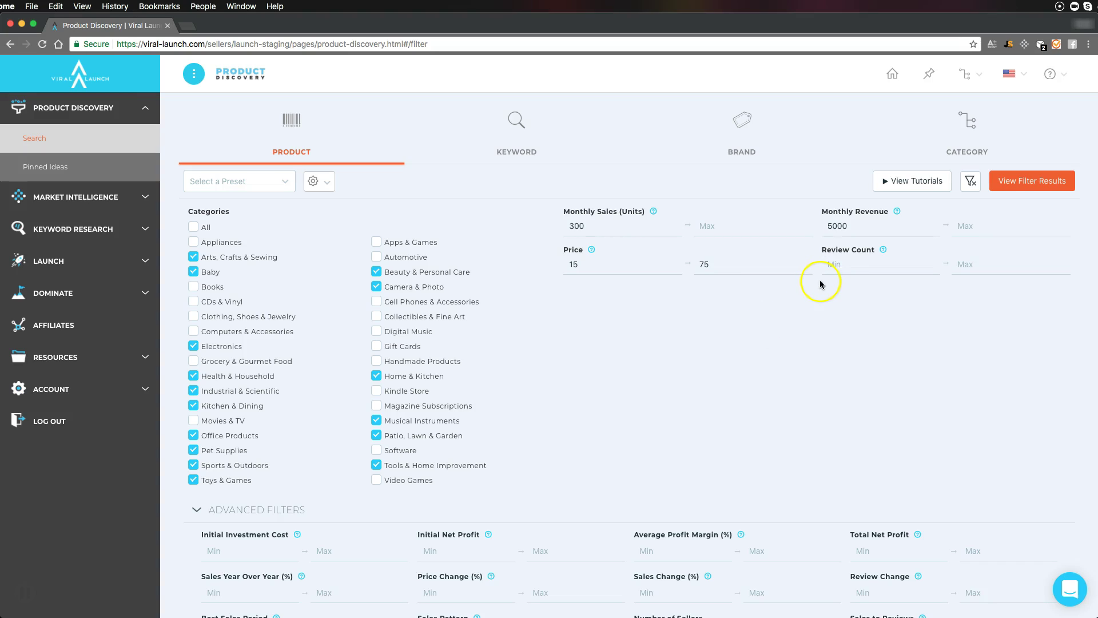
pyautogui.click(840, 266)
# Open Amazon in a new browser tab and search all departments for "garlic press"
pyautogui.click(187, 26)
pyautogui.click(262, 65)
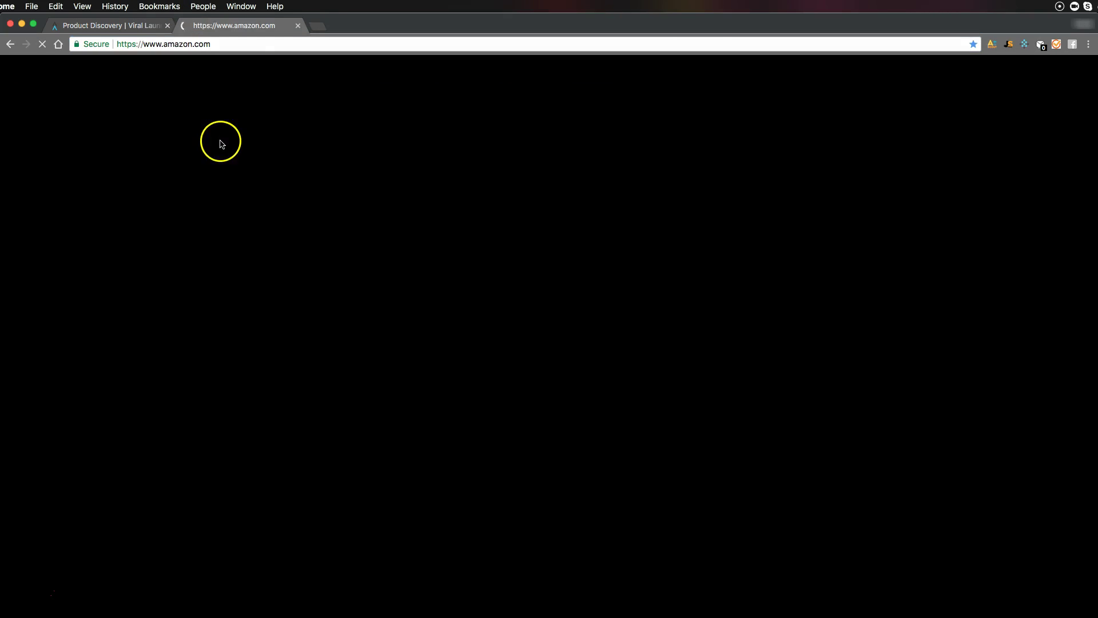
pyautogui.click(264, 105)
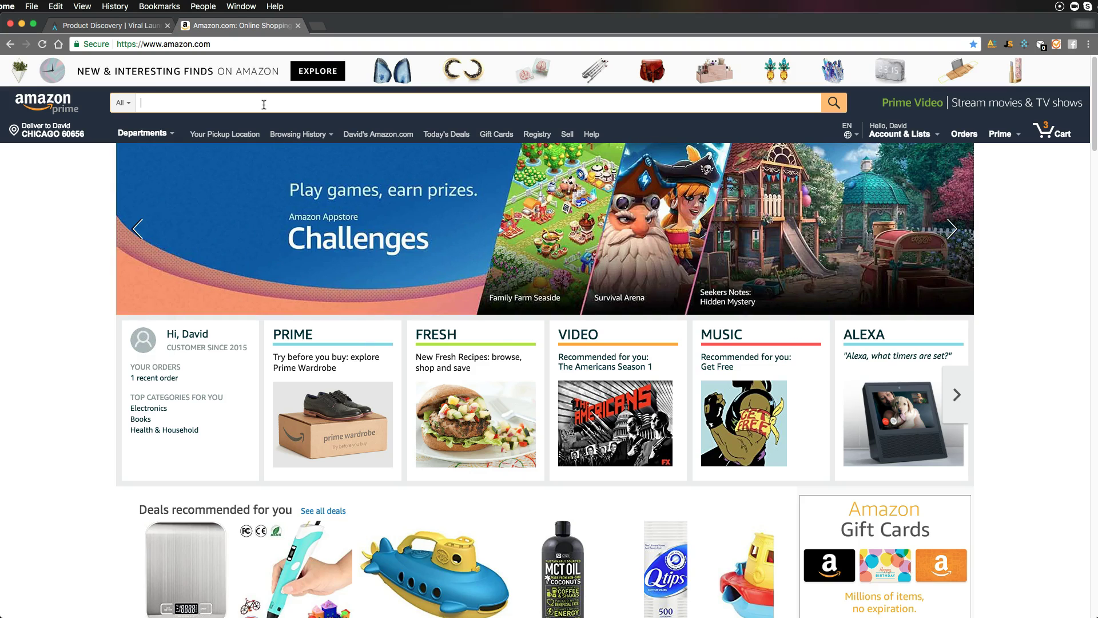
pyautogui.write('gar')
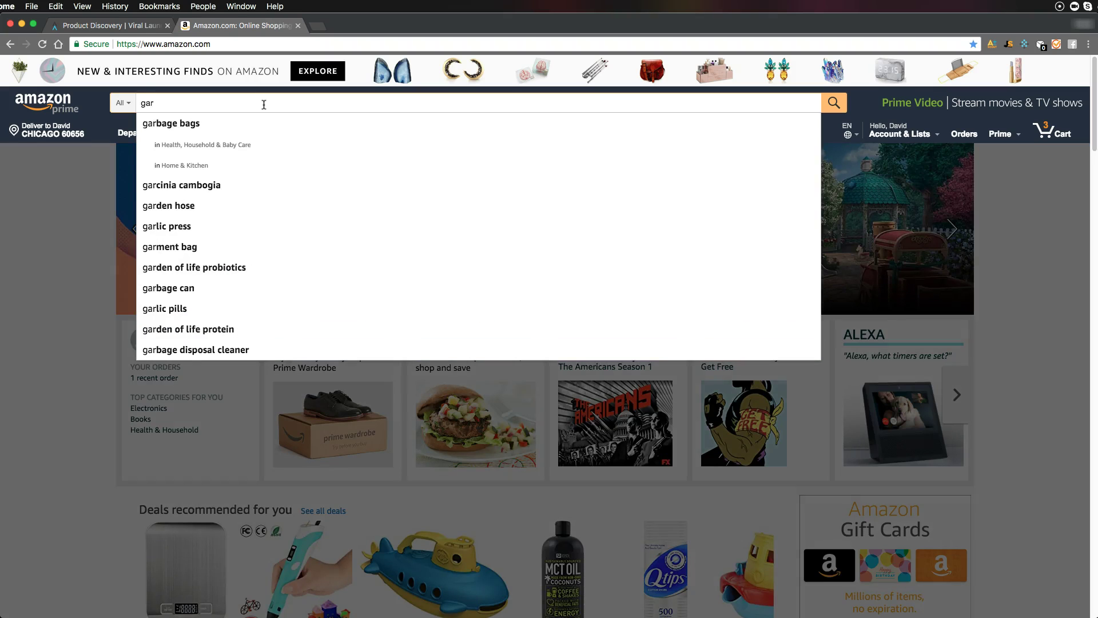
pyautogui.press('Down')
pyautogui.press('Down')
pyautogui.press('Down')
pyautogui.press('Down')
pyautogui.press('Down')
pyautogui.press('Down')
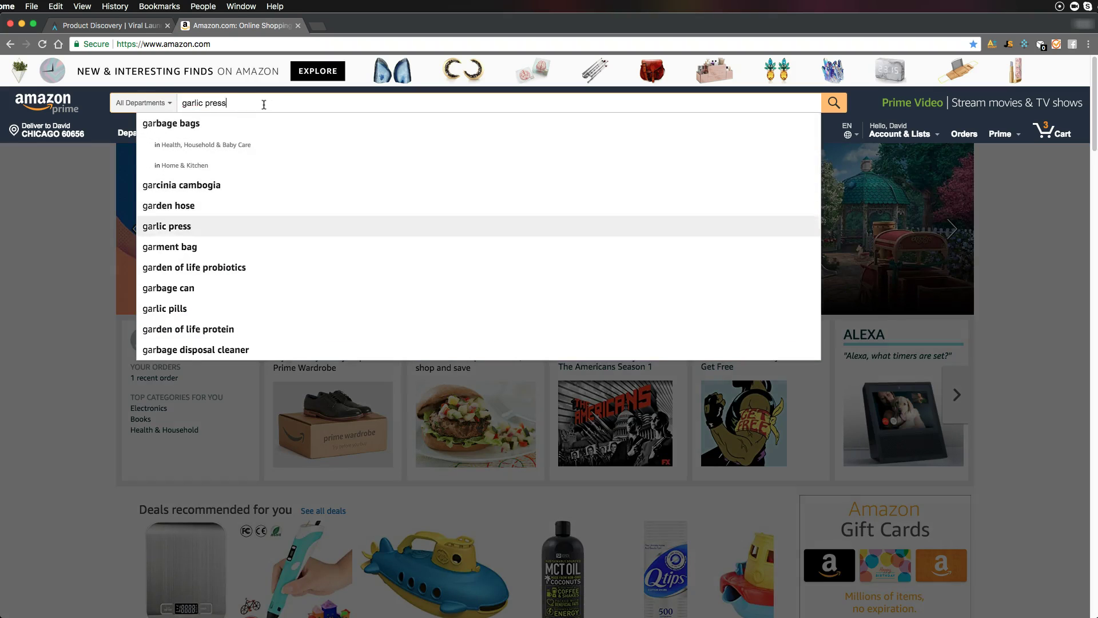
pyautogui.press('Return')
# Examine the review counts of the garlic press listings in the Amazon search results
pyautogui.scroll(-10, 389, 269)
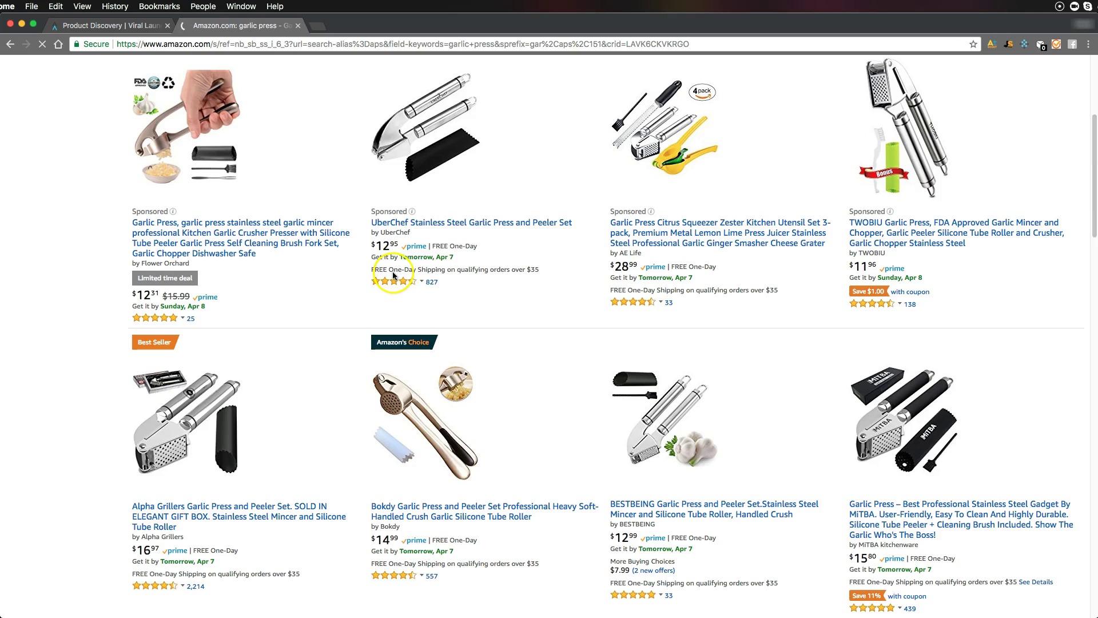
pyautogui.click(184, 467)
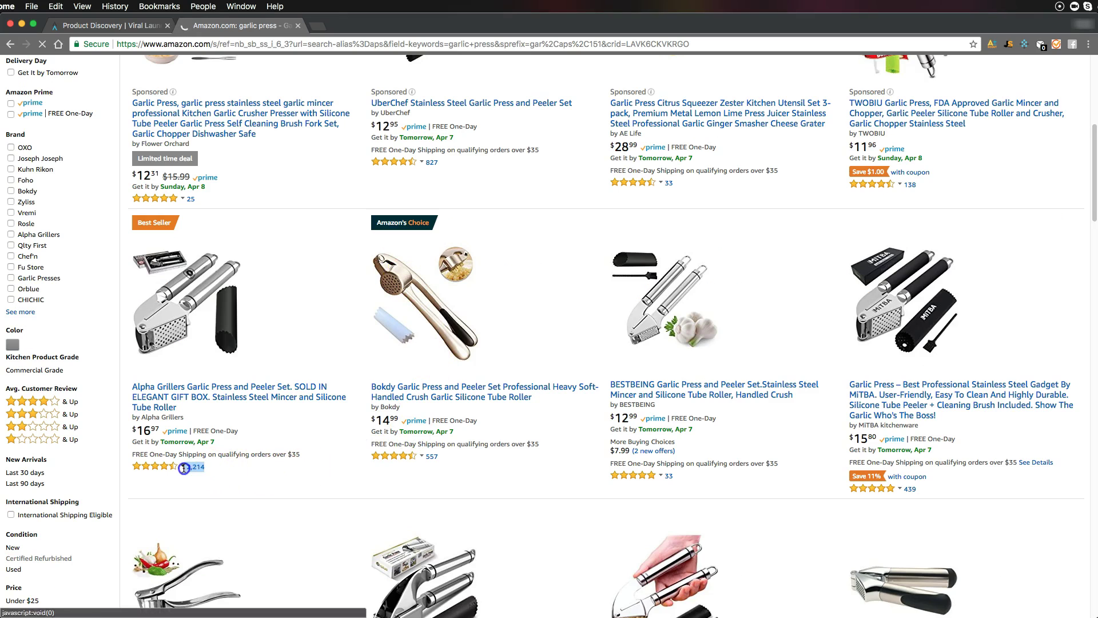
pyautogui.scroll(-3, 858, 401)
pyautogui.click(909, 364)
pyautogui.scroll(-2, 847, 384)
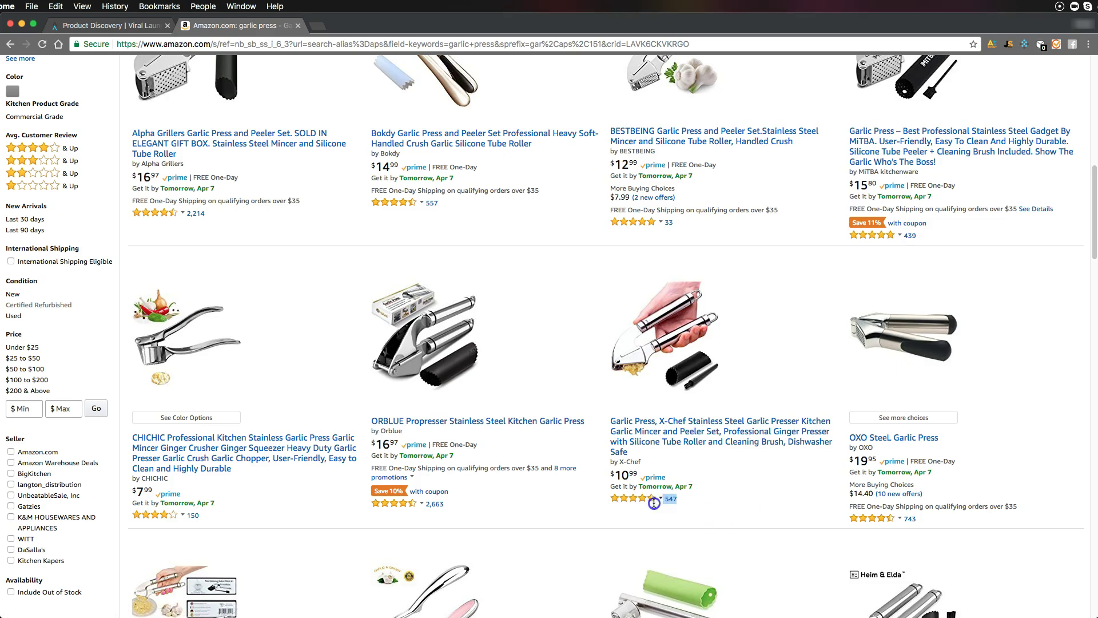
pyautogui.click(409, 506)
pyautogui.click(896, 522)
pyautogui.scroll(-5, 572, 440)
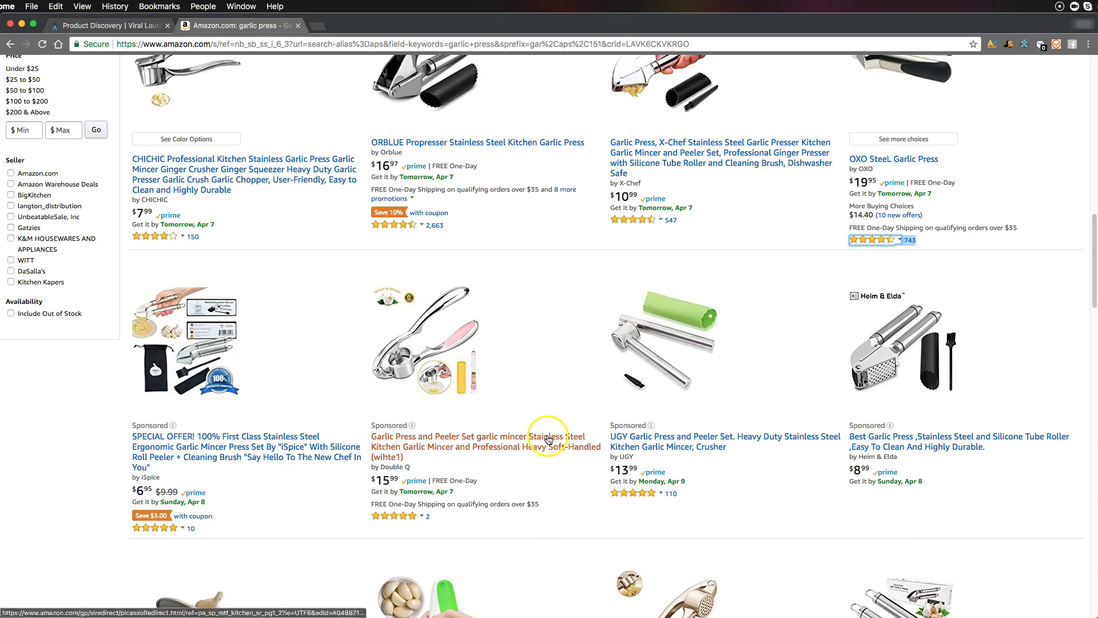
# Return from the Amazon garlic press listings to Product Discovery and set the minimum review count to 3
pyautogui.scroll(3, 342, 395)
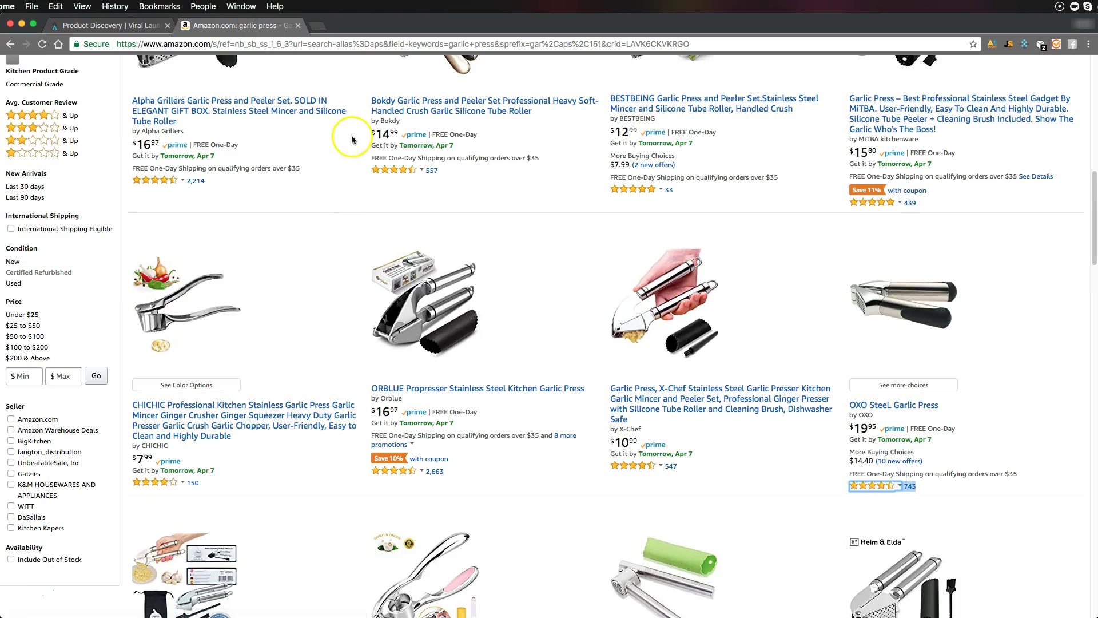
pyautogui.scroll(-3, 485, 208)
pyautogui.scroll(-5, 485, 208)
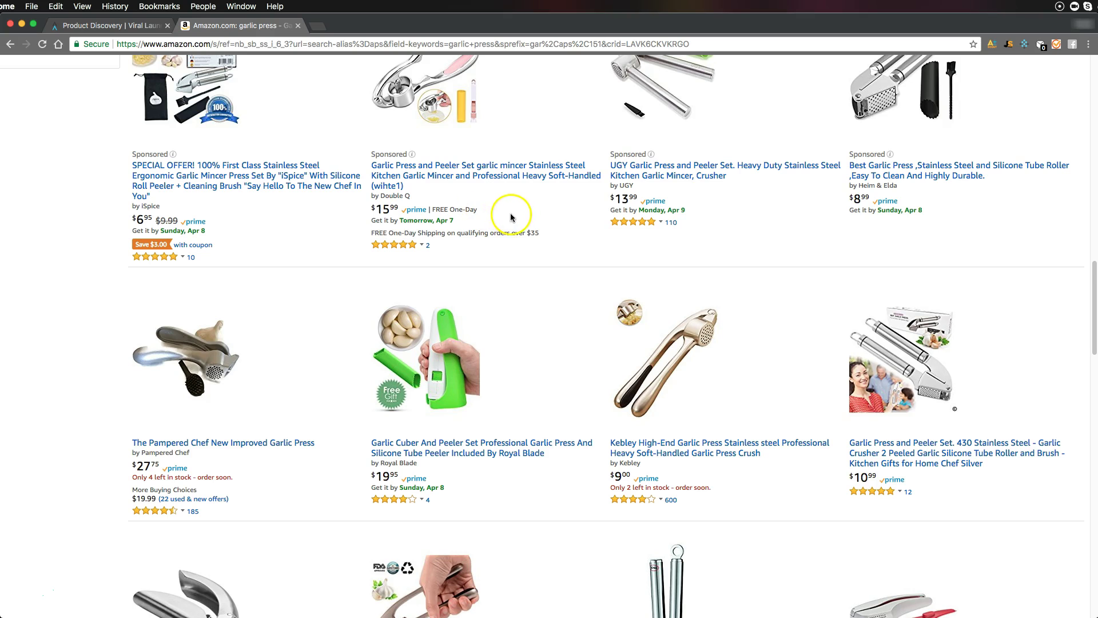
pyautogui.scroll(3, 507, 210)
pyautogui.scroll(1, 508, 213)
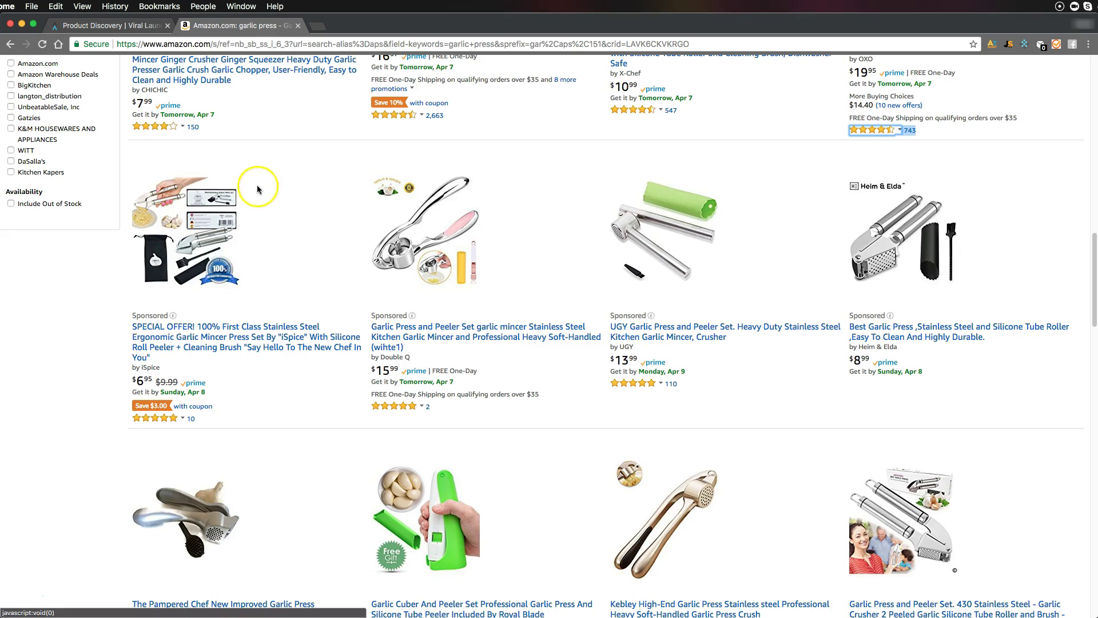
pyautogui.click(134, 26)
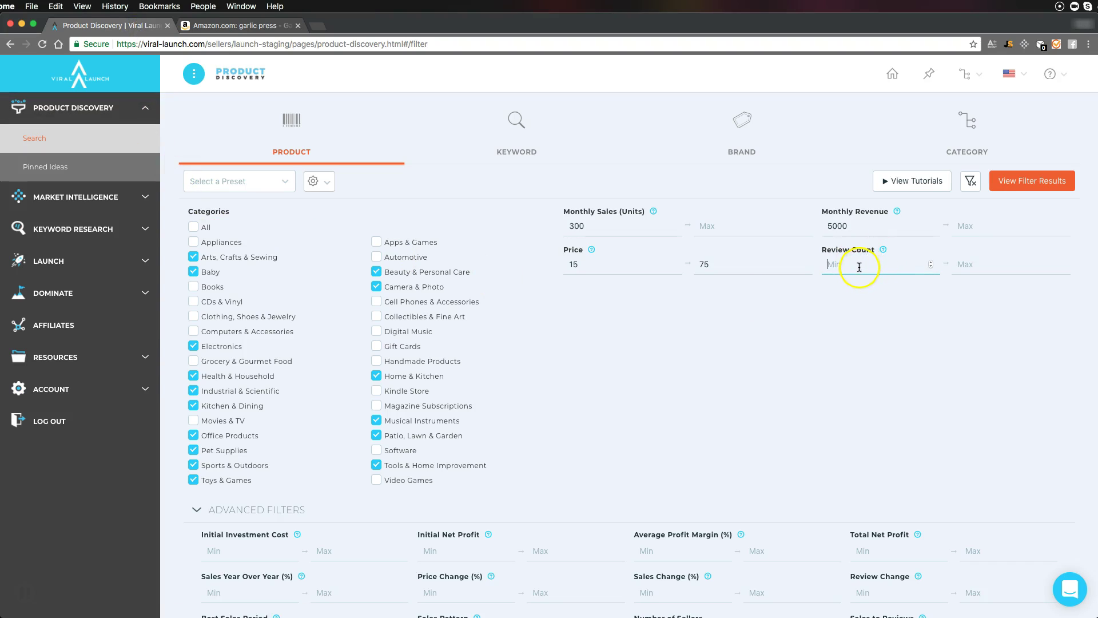
pyautogui.write('3')
pyautogui.click(842, 303)
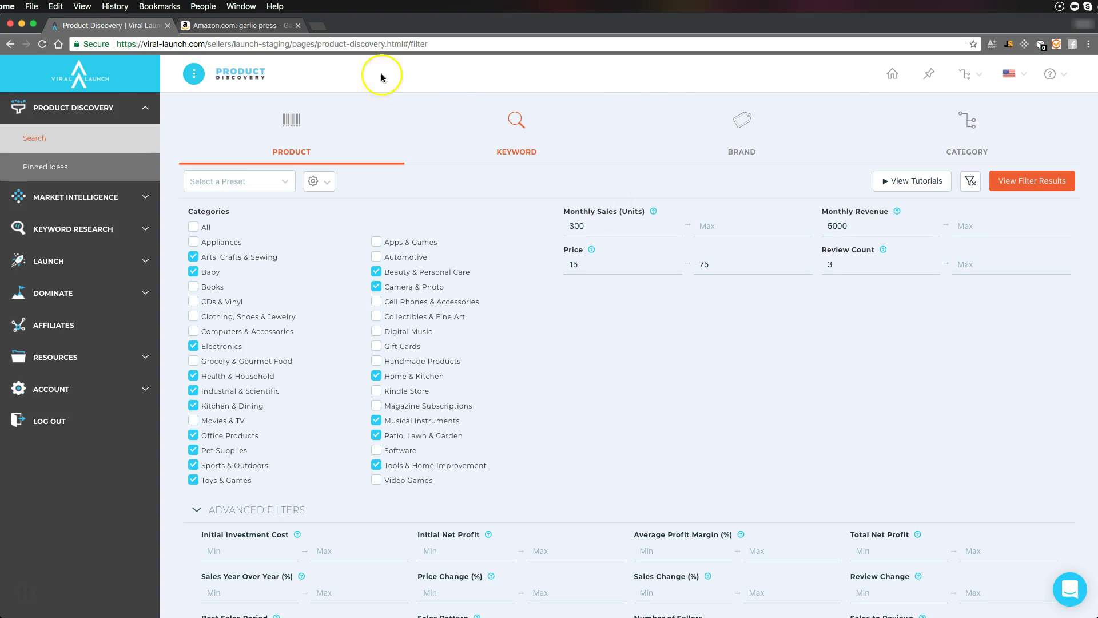
# Recheck the garlic press review counts on Amazon, and set the maximum review count in Product Discovery to 60
pyautogui.click(240, 26)
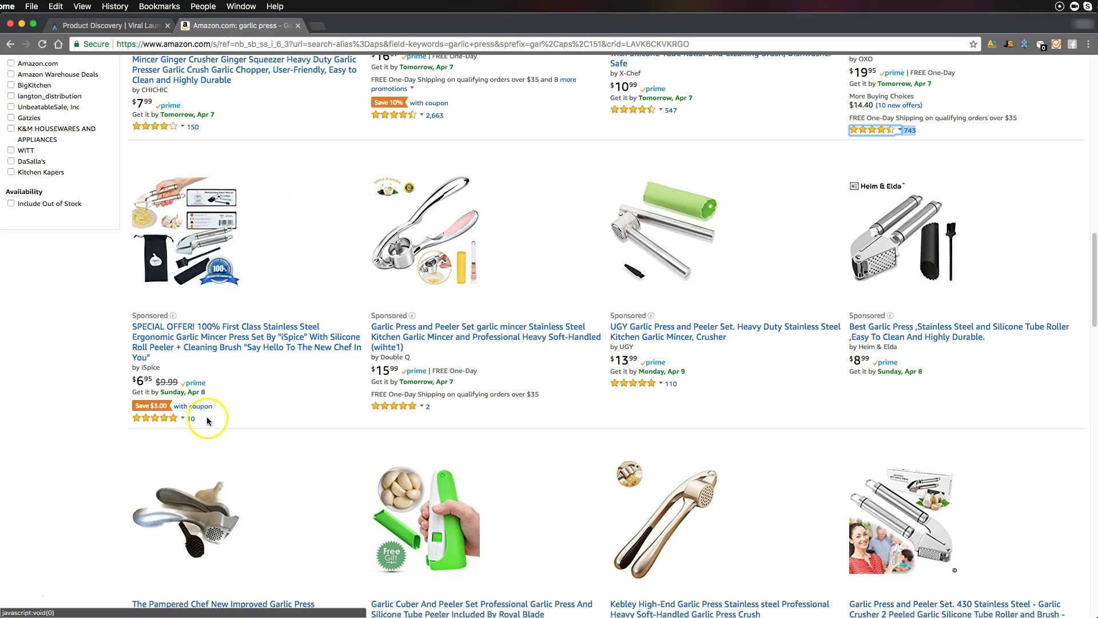
pyautogui.scroll(5, 207, 415)
pyautogui.scroll(4, 223, 402)
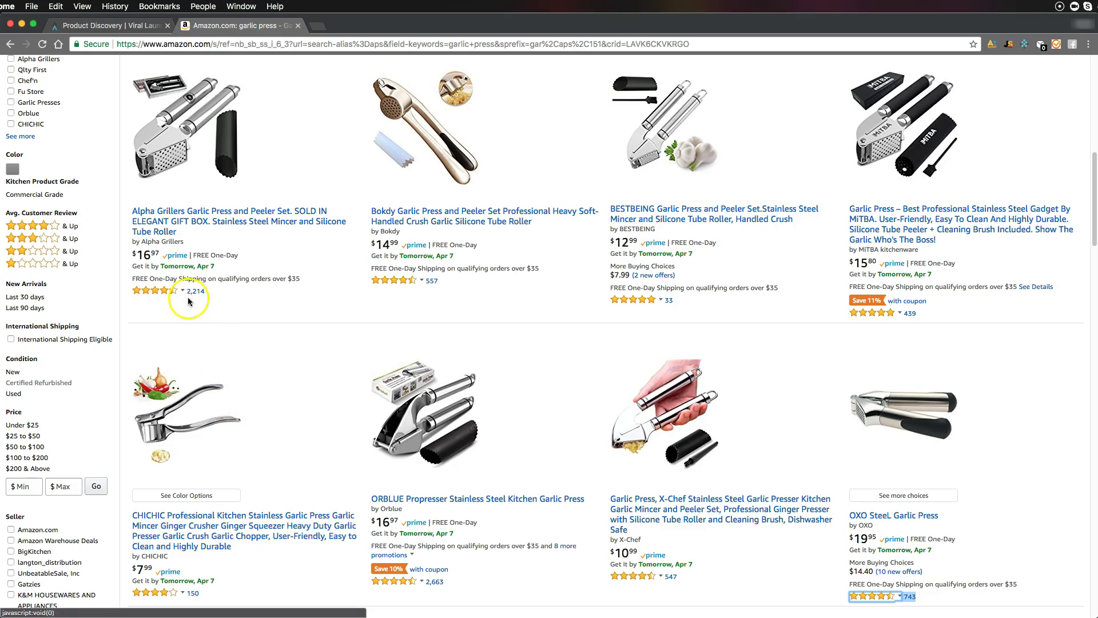
pyautogui.click(143, 25)
pyautogui.click(976, 263)
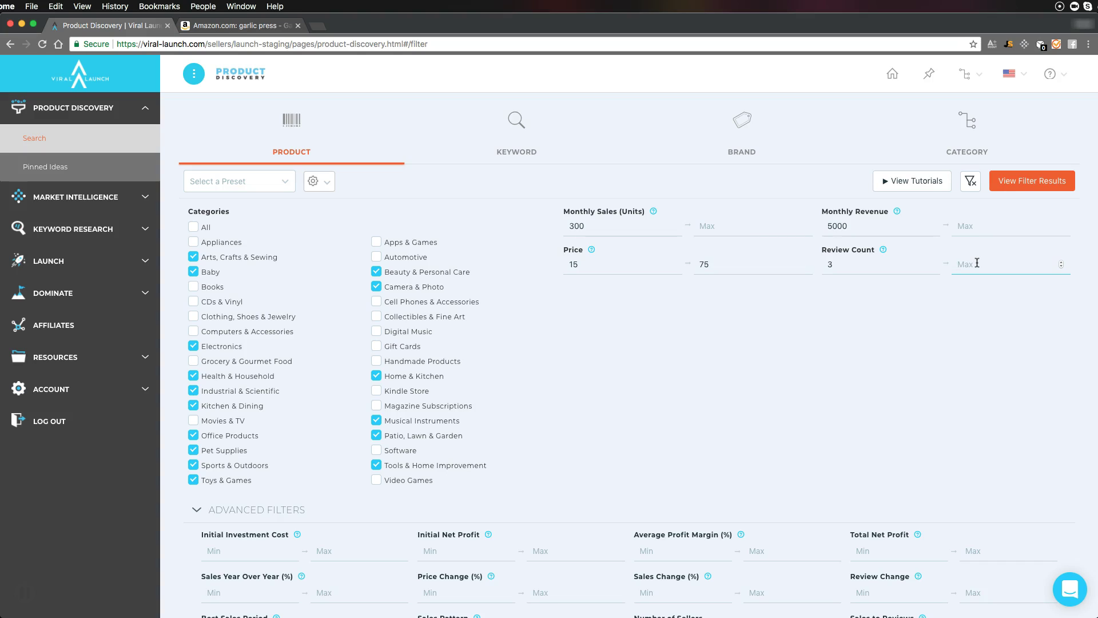
pyautogui.write('60')
pyautogui.click(925, 306)
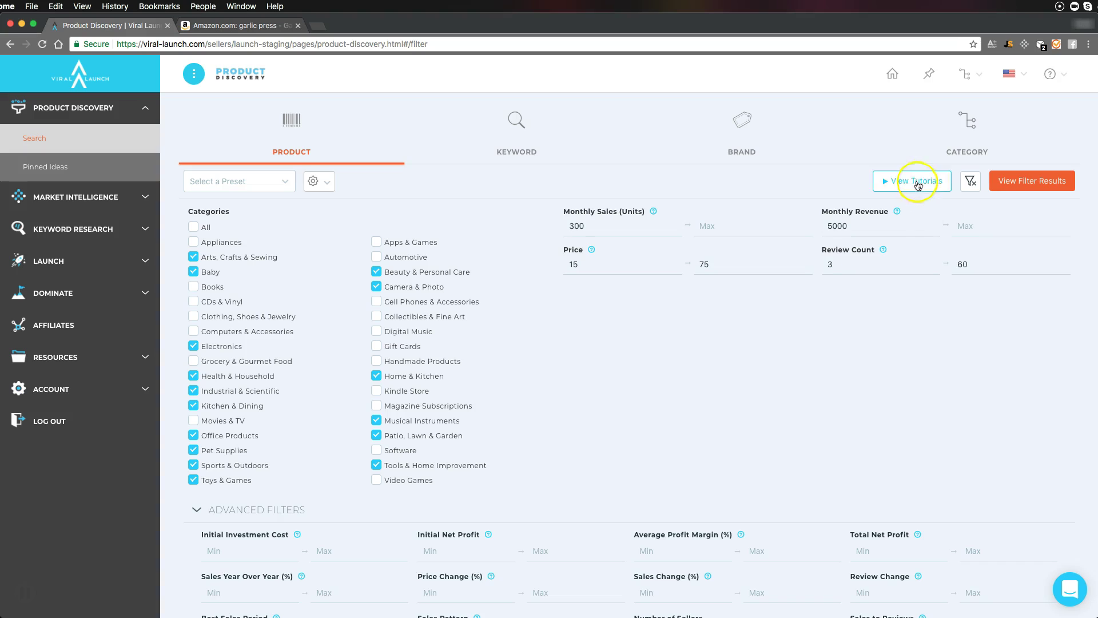
# Set the Sales Pattern advanced filter to Up & Coming
pyautogui.scroll(-5, 927, 275)
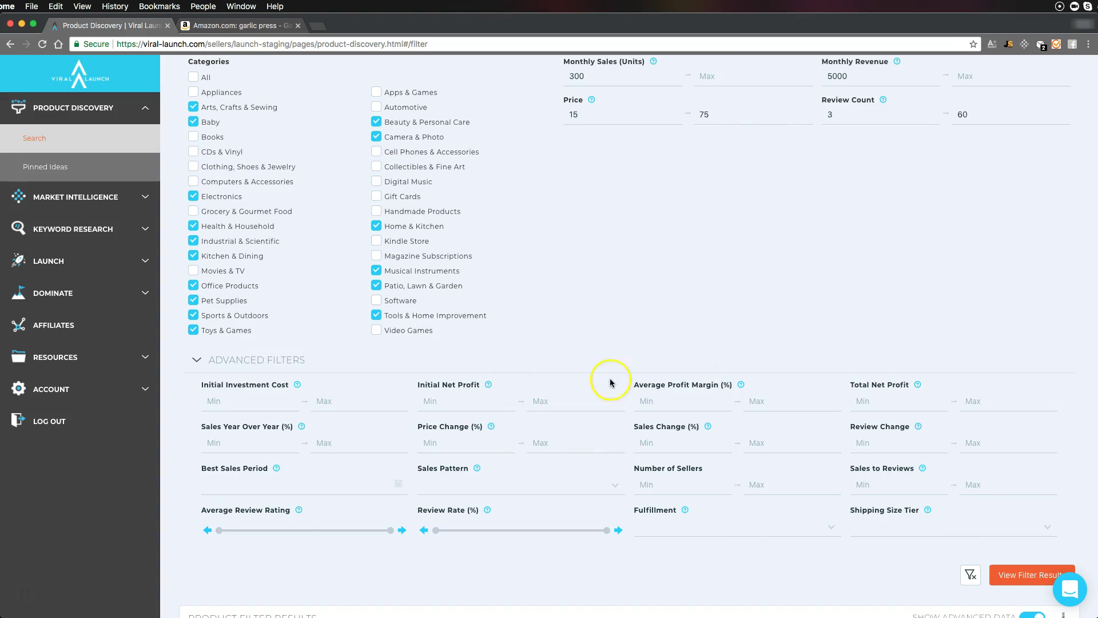
pyautogui.scroll(-4, 523, 431)
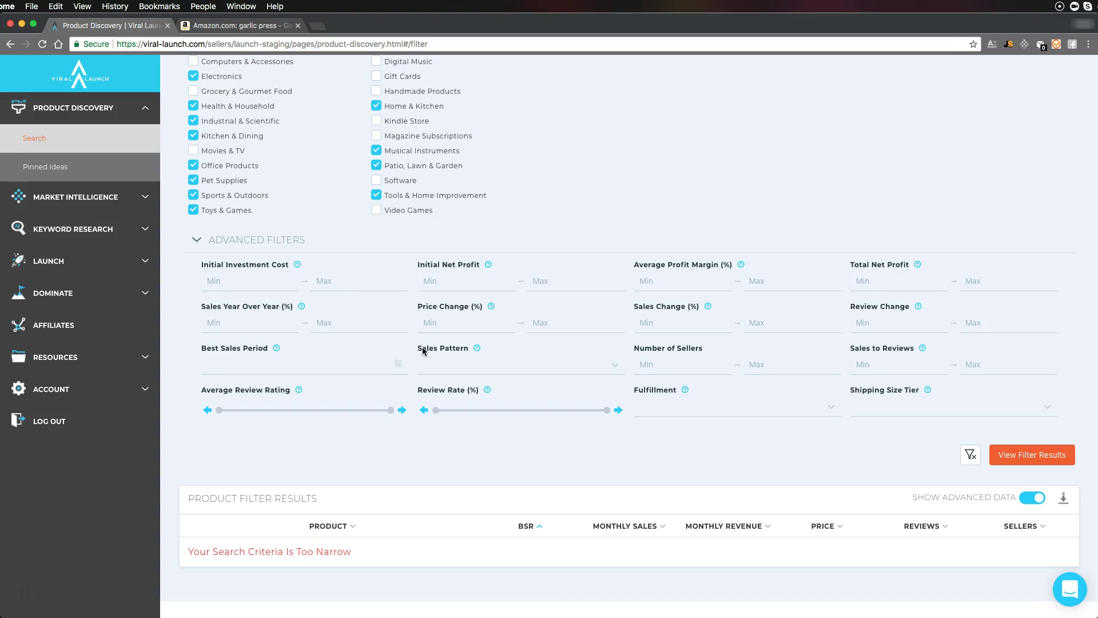
pyautogui.click(439, 366)
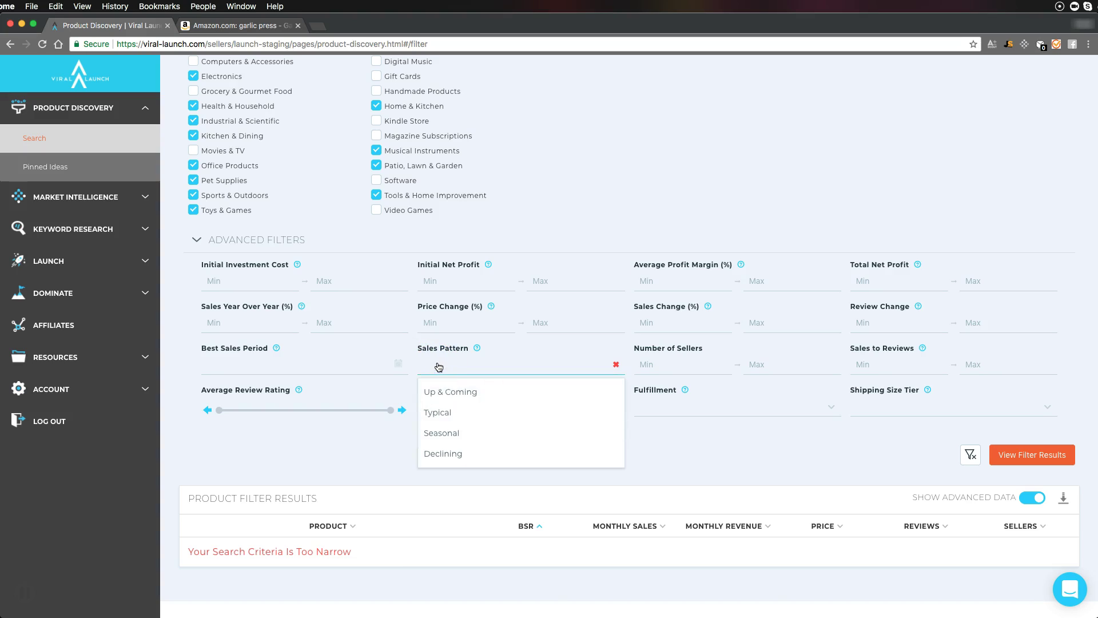
pyautogui.click(438, 392)
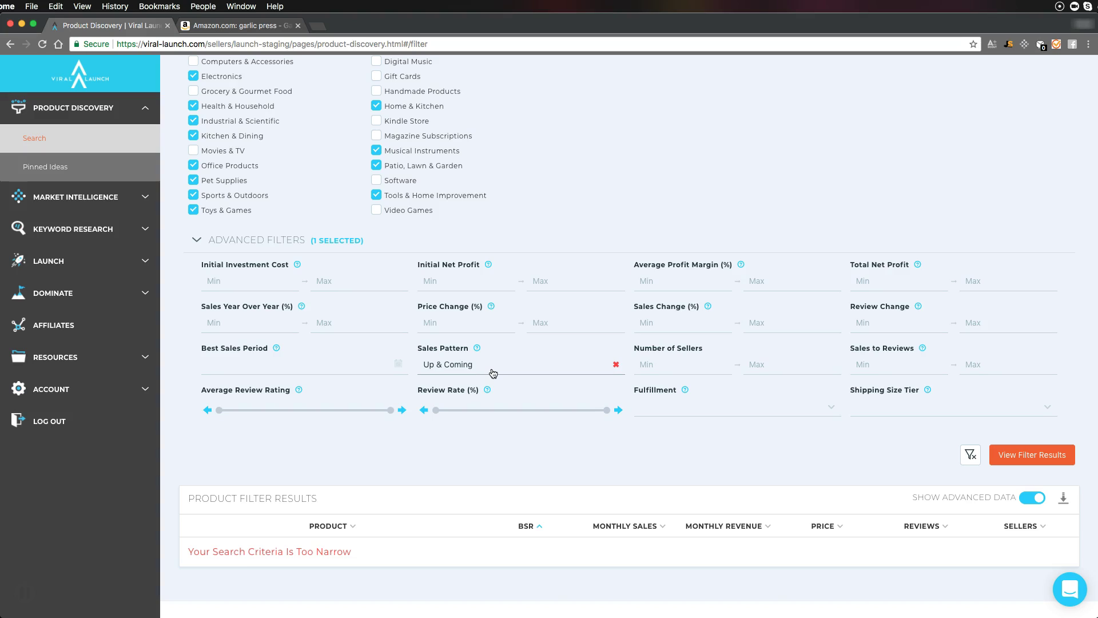
# Compare the review counts of the garlic press listings on Amazon with the review count filter in Product Discovery
pyautogui.click(240, 25)
pyautogui.click(221, 299)
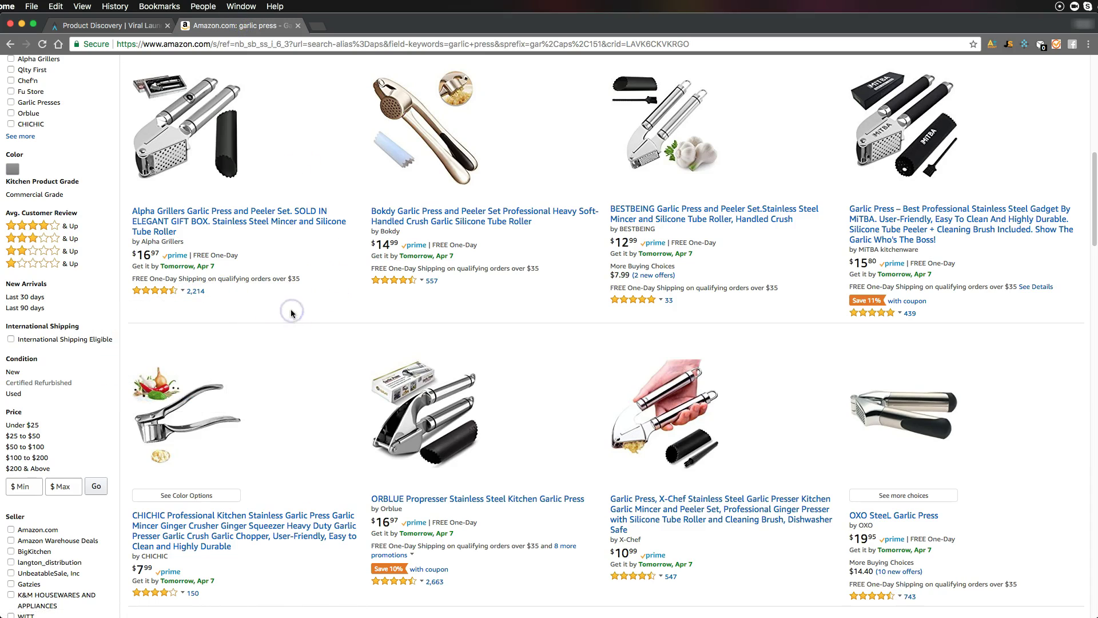
pyautogui.click(138, 25)
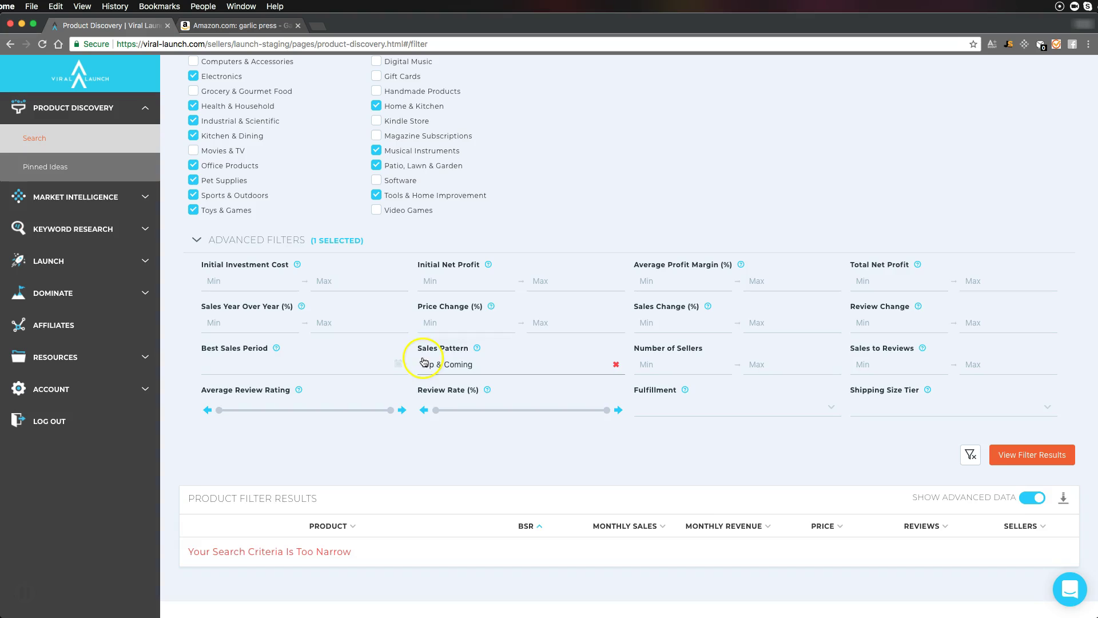
pyautogui.scroll(5, 726, 314)
pyautogui.click(976, 264)
pyautogui.click(899, 335)
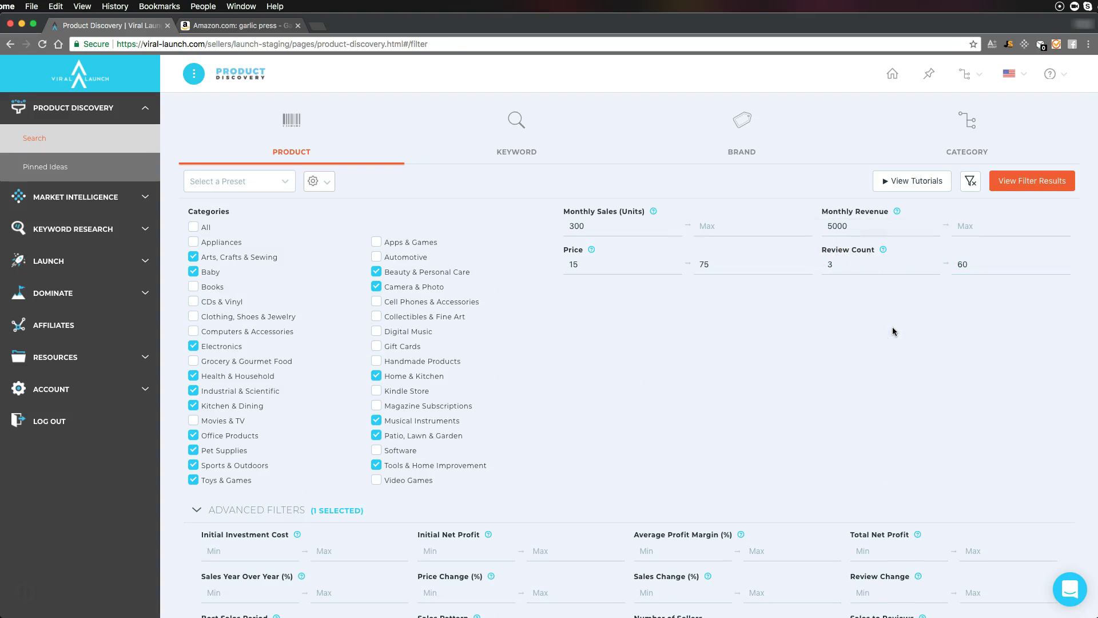
# Set the maximum number of sellers in the advanced filters to 2, leaving the minimum empty
pyautogui.scroll(-4, 885, 331)
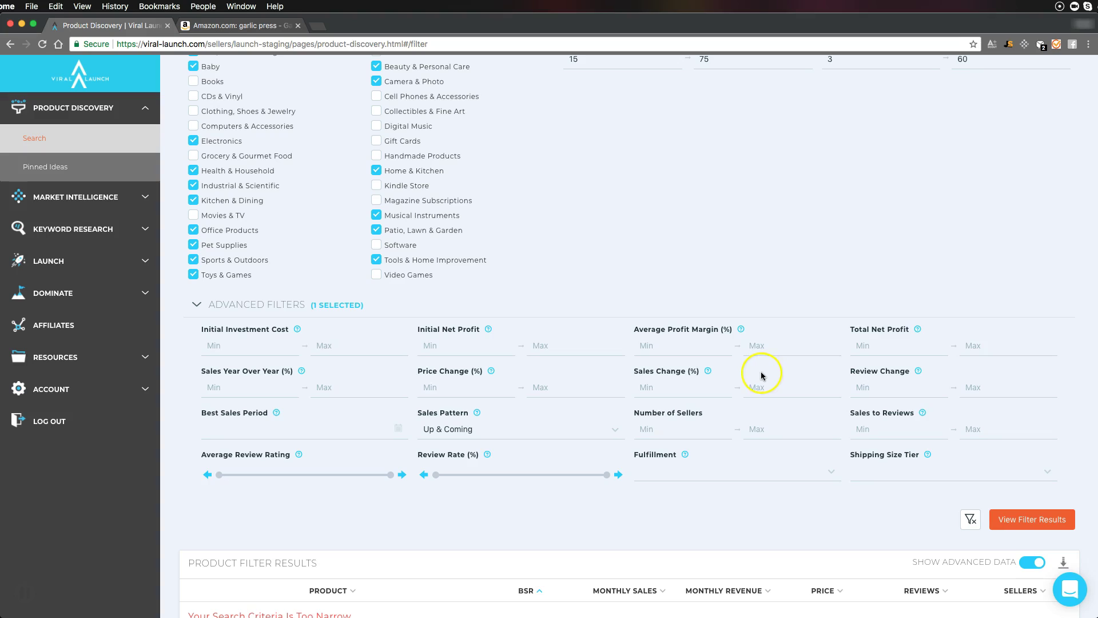
pyautogui.click(778, 420)
pyautogui.write('2')
pyautogui.click(753, 432)
pyautogui.click(754, 422)
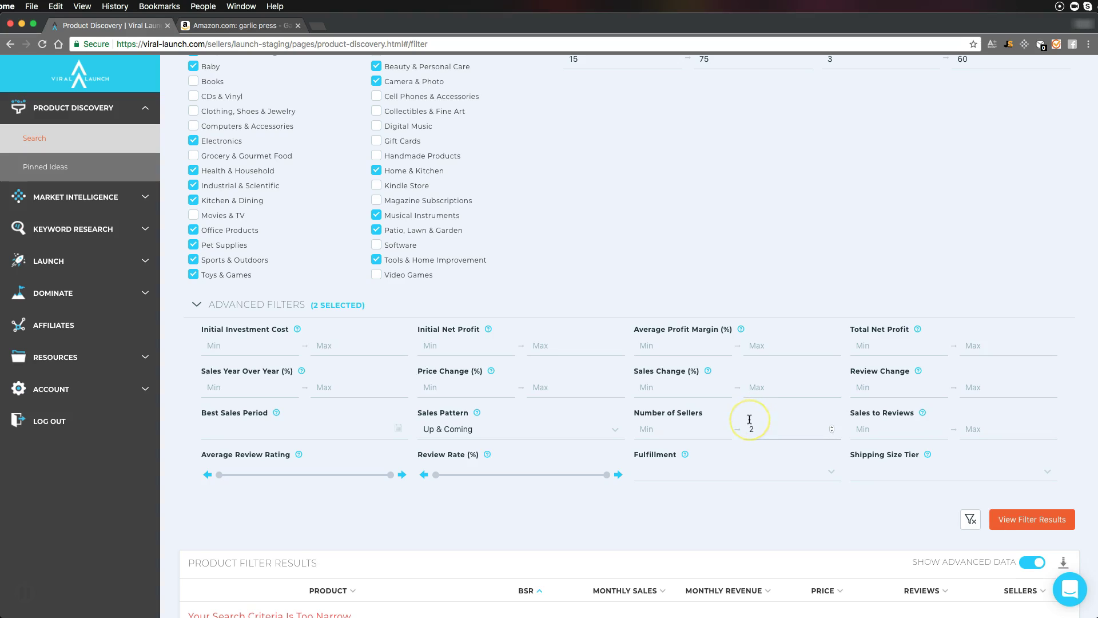
pyautogui.click(746, 416)
pyautogui.scroll(-1, 772, 420)
pyautogui.click(784, 421)
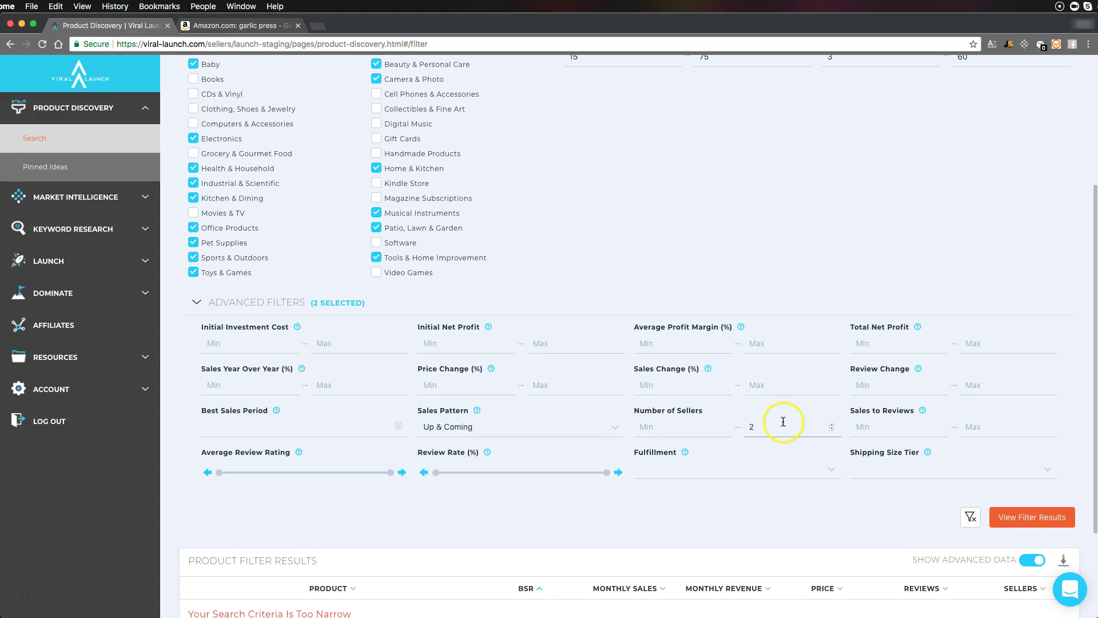
pyautogui.click(769, 423)
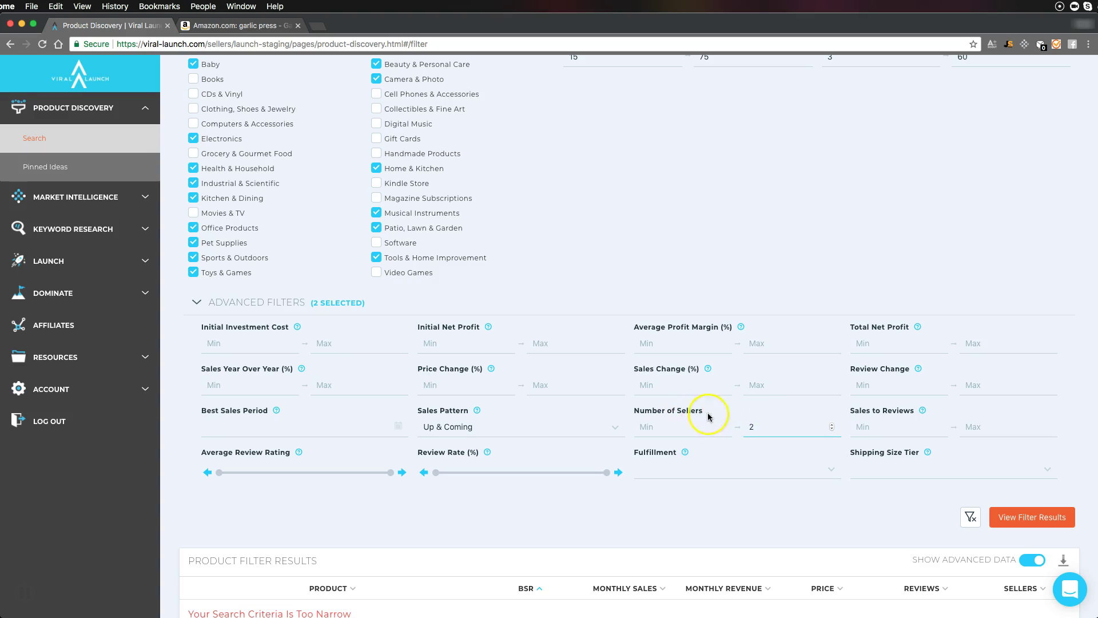
pyautogui.click(642, 417)
pyautogui.click(770, 433)
pyautogui.press('BackSpace')
pyautogui.write('2')
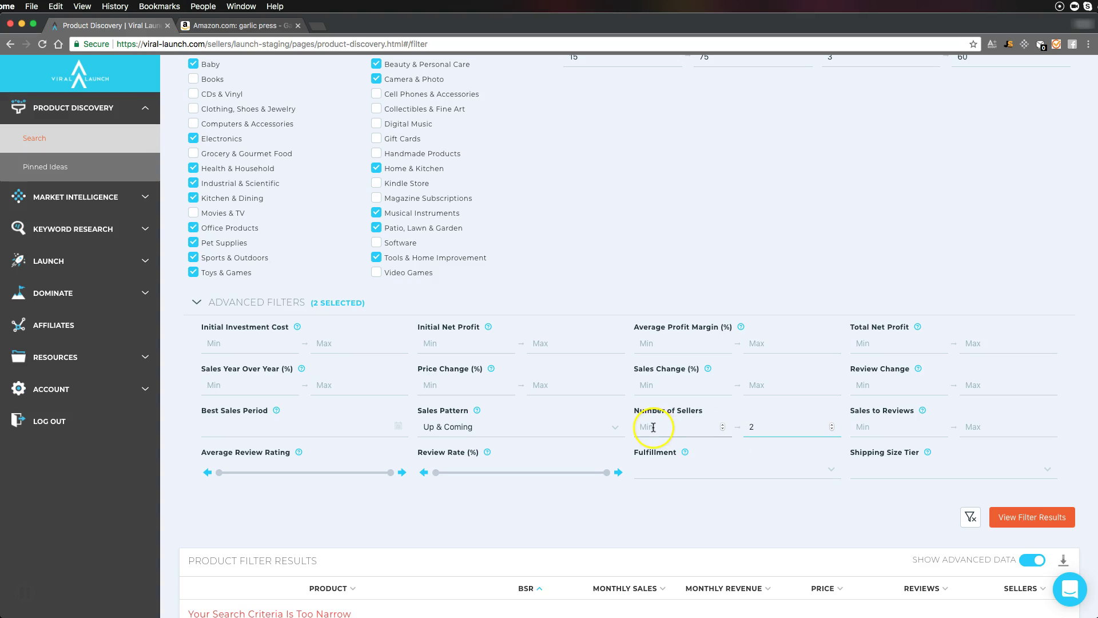
# Set the Sales to Reviews range to a minimum of 10 and a maximum of 100, and load the filter results
pyautogui.click(910, 429)
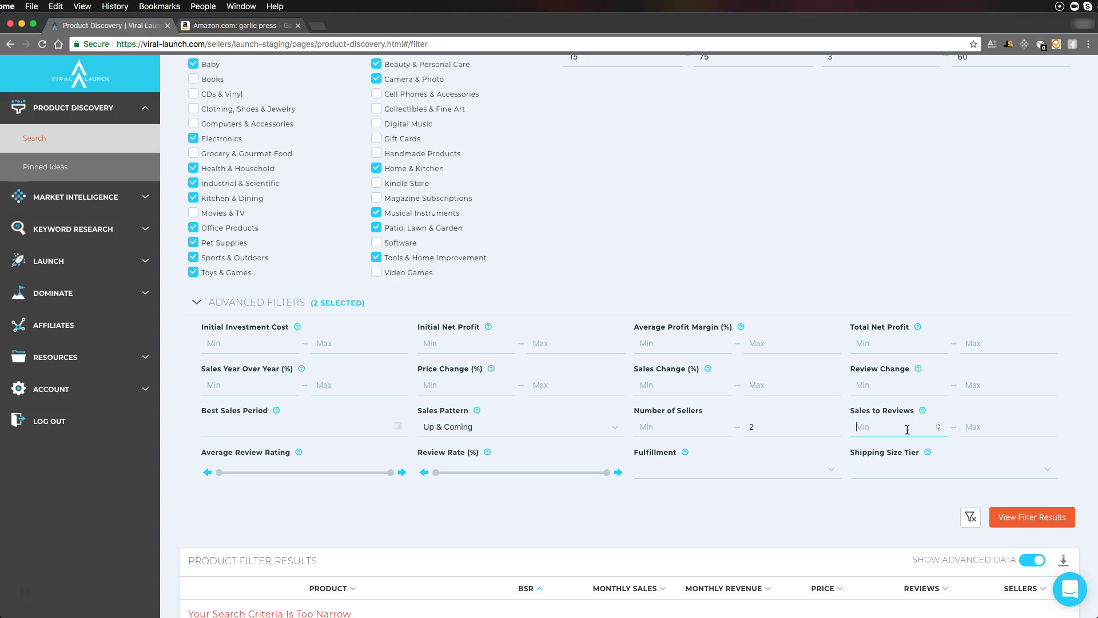
pyautogui.click(972, 427)
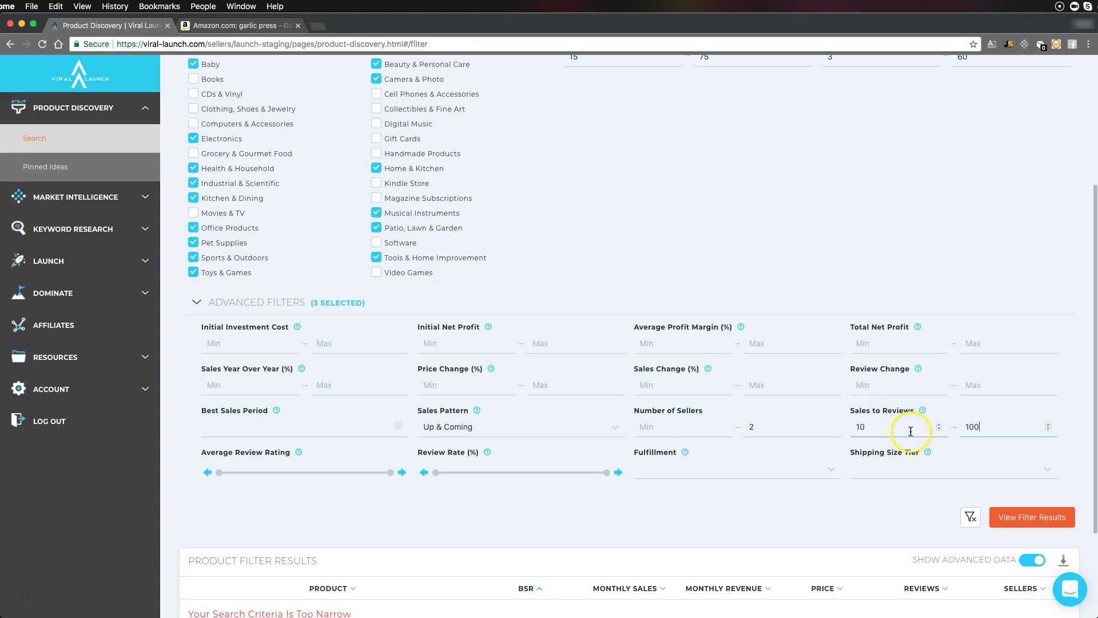
pyautogui.scroll(-2, 887, 440)
pyautogui.click(1028, 468)
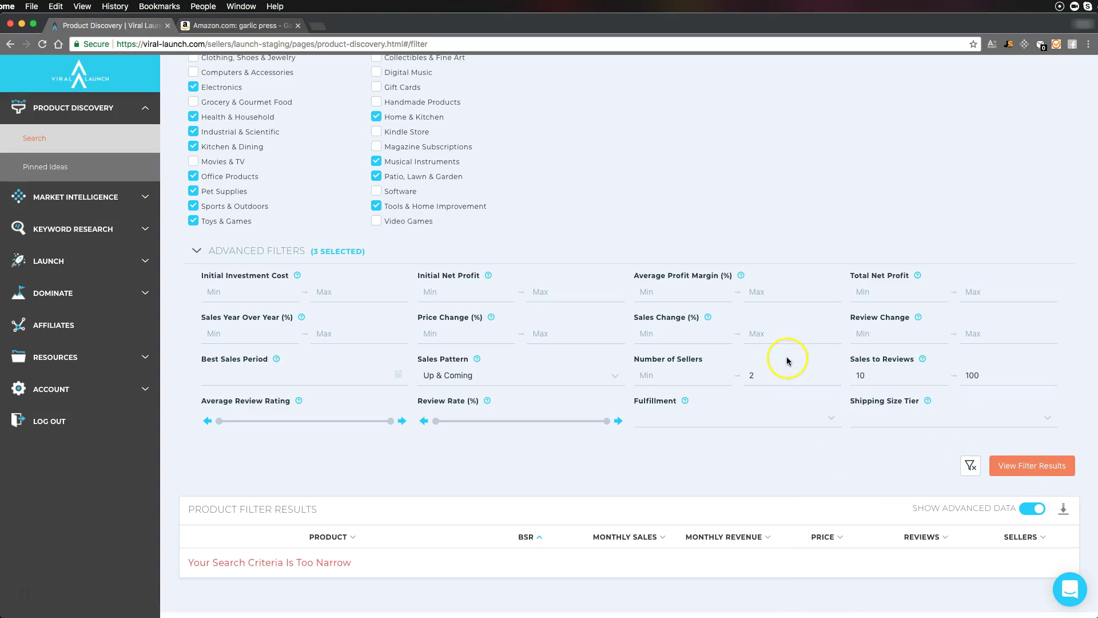
pyautogui.scroll(1, 779, 366)
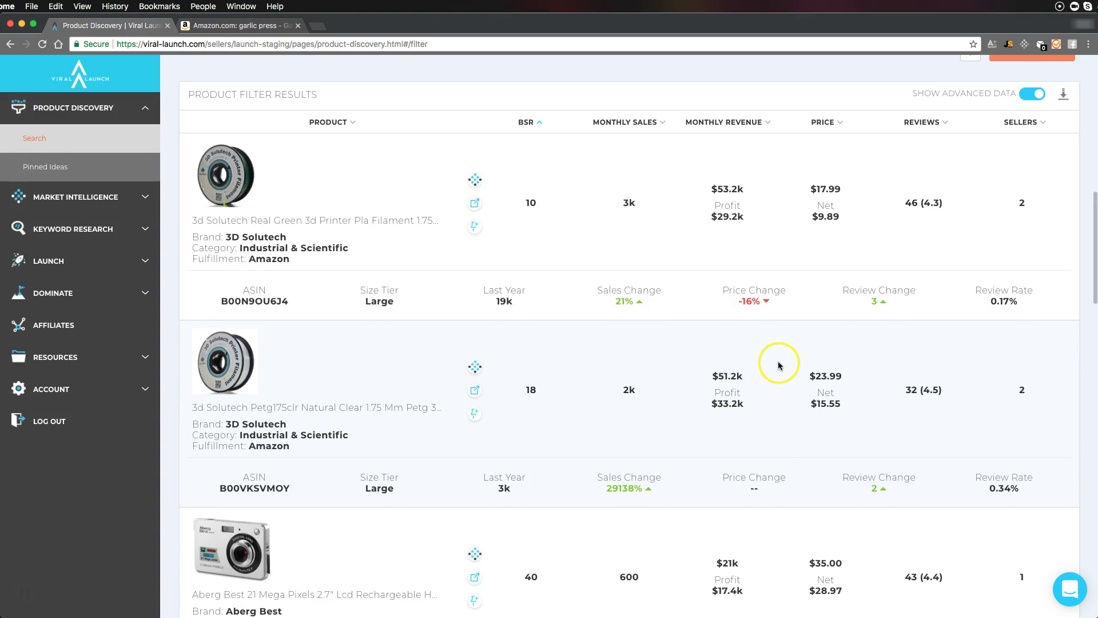
# Examine the first page of product filter results, including sales, revenue, price, reviews and sellers
pyautogui.scroll(7, 780, 366)
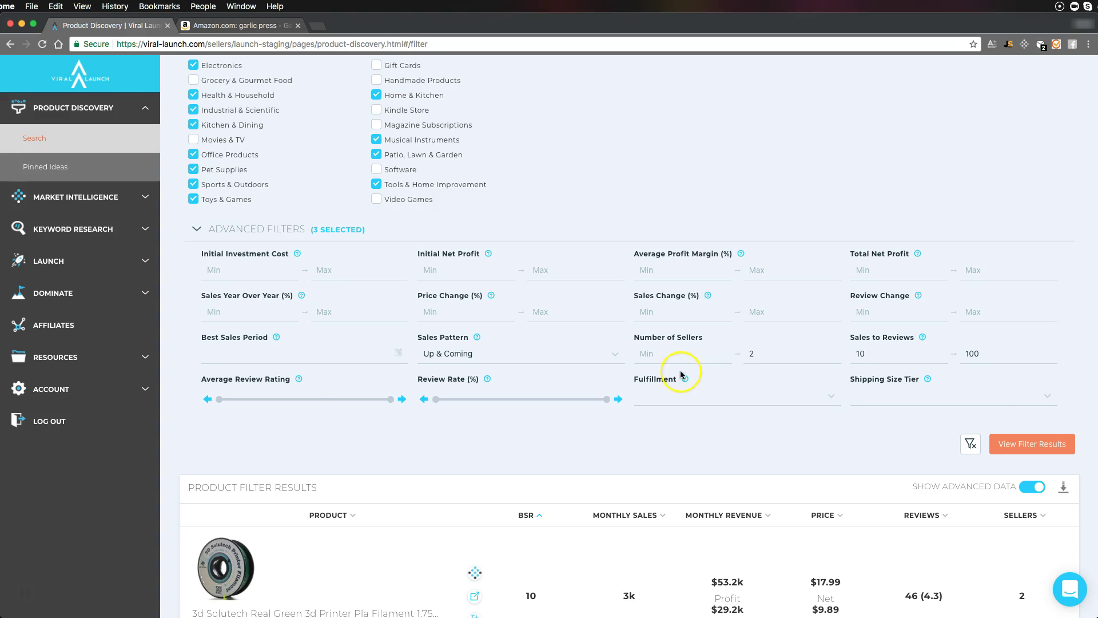
pyautogui.scroll(3, 677, 369)
pyautogui.scroll(-5, 677, 366)
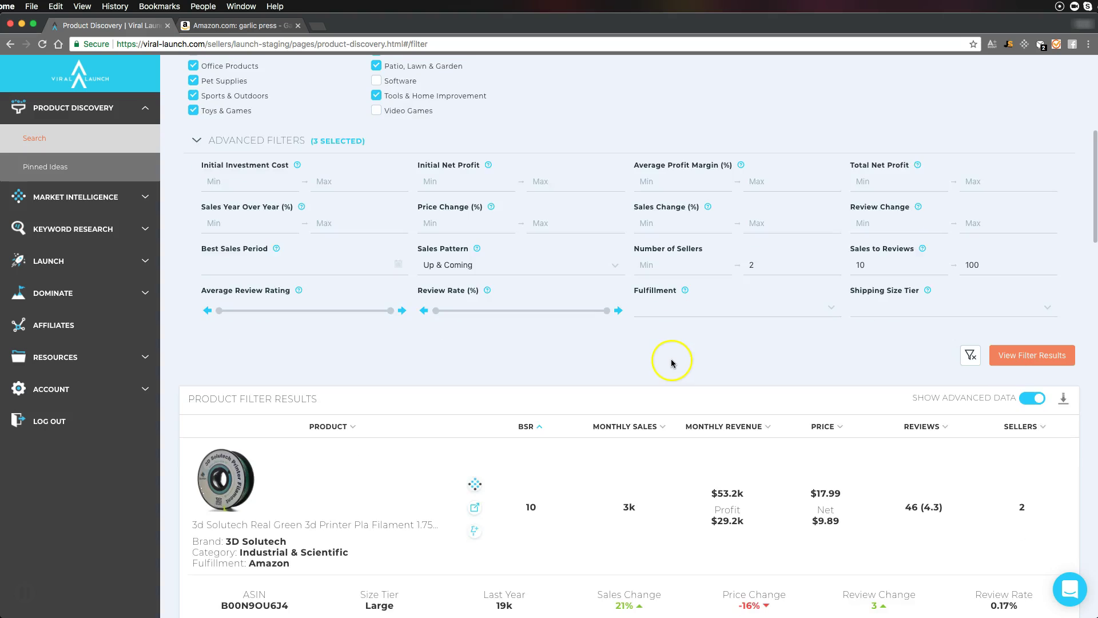
pyautogui.scroll(-8, 518, 395)
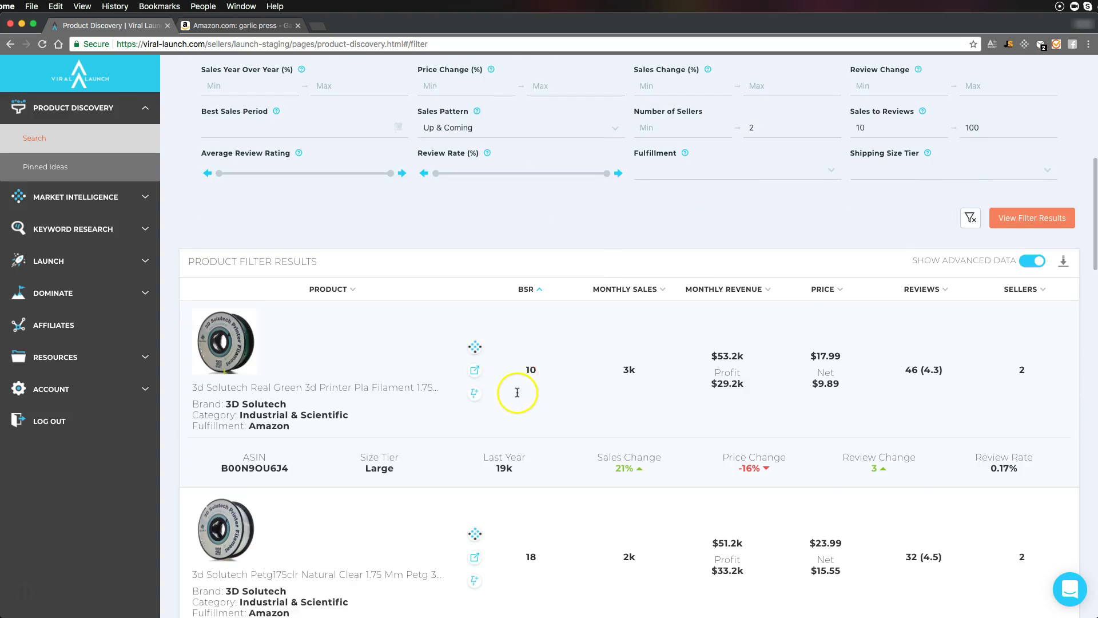
pyautogui.scroll(-15, 527, 362)
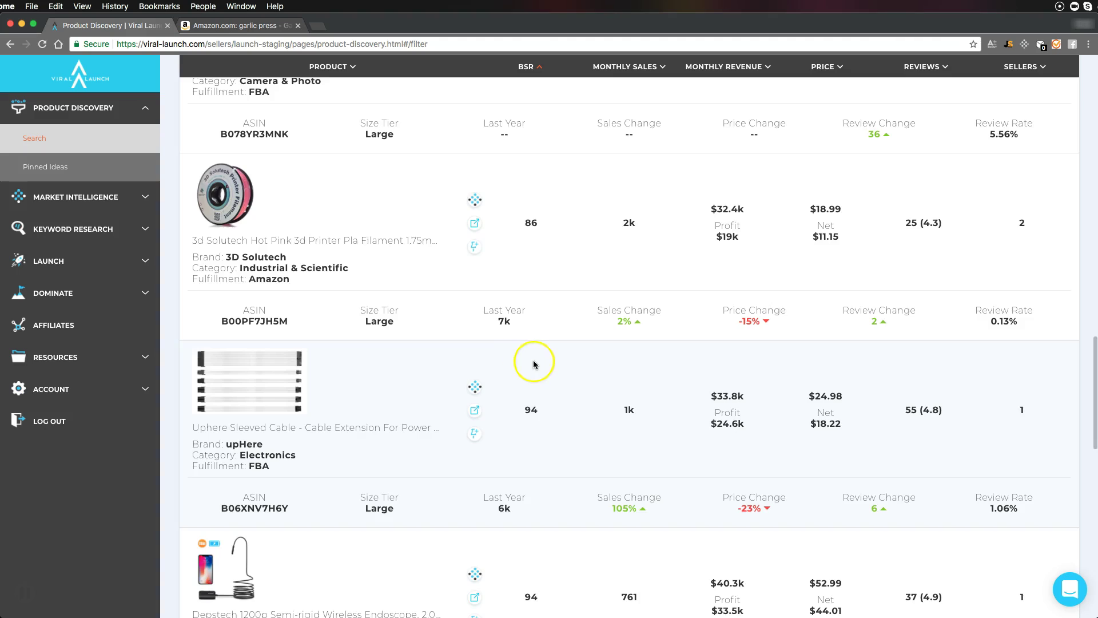
pyautogui.scroll(-6, 534, 364)
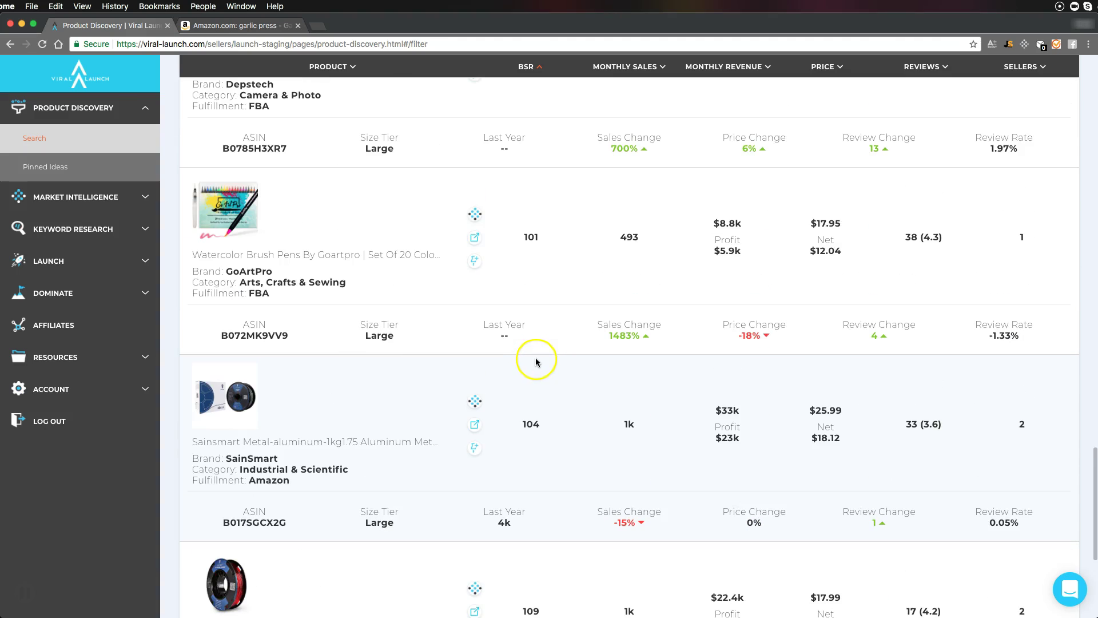
pyautogui.scroll(-5, 529, 362)
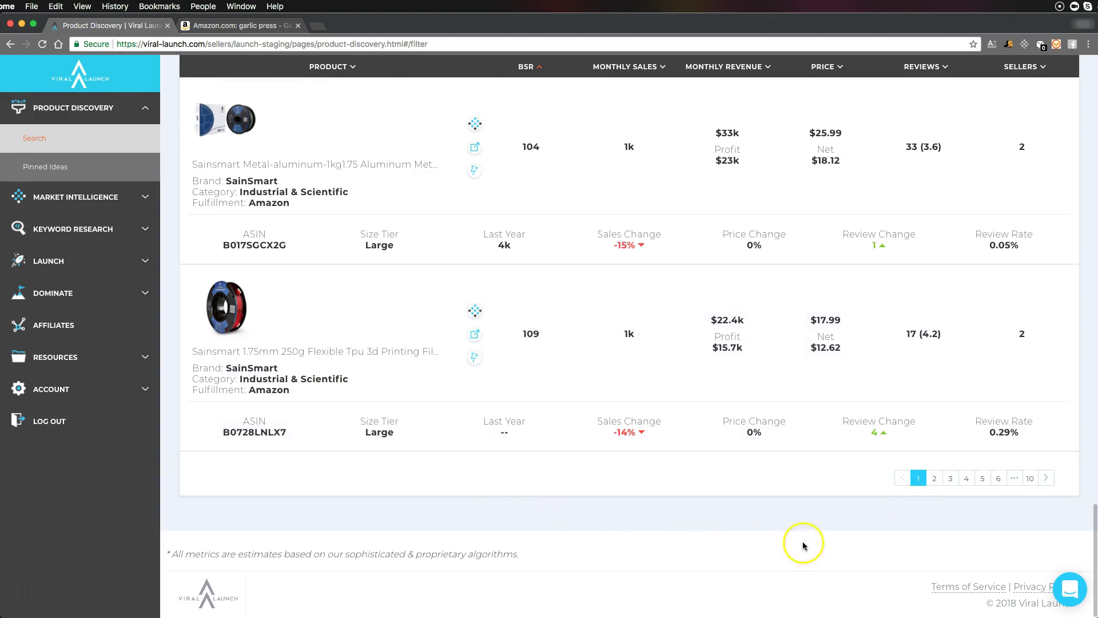
# Go to page 2 of the filter results and open the Amazon listing of the Zilink digital milligram pocket scale
pyautogui.click(934, 479)
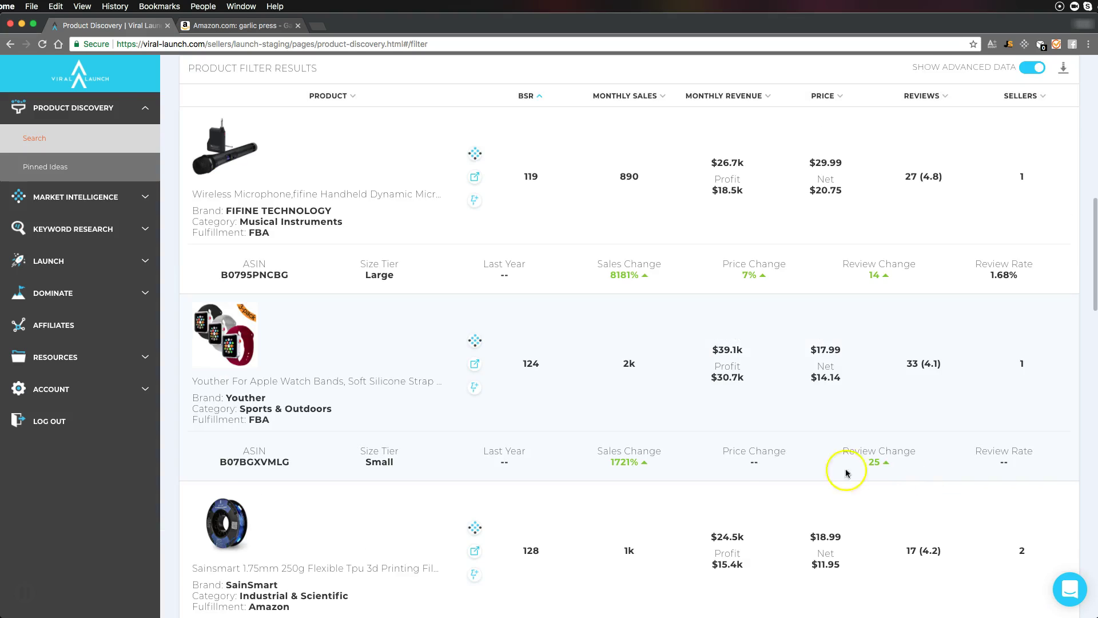
pyautogui.scroll(-10, 712, 424)
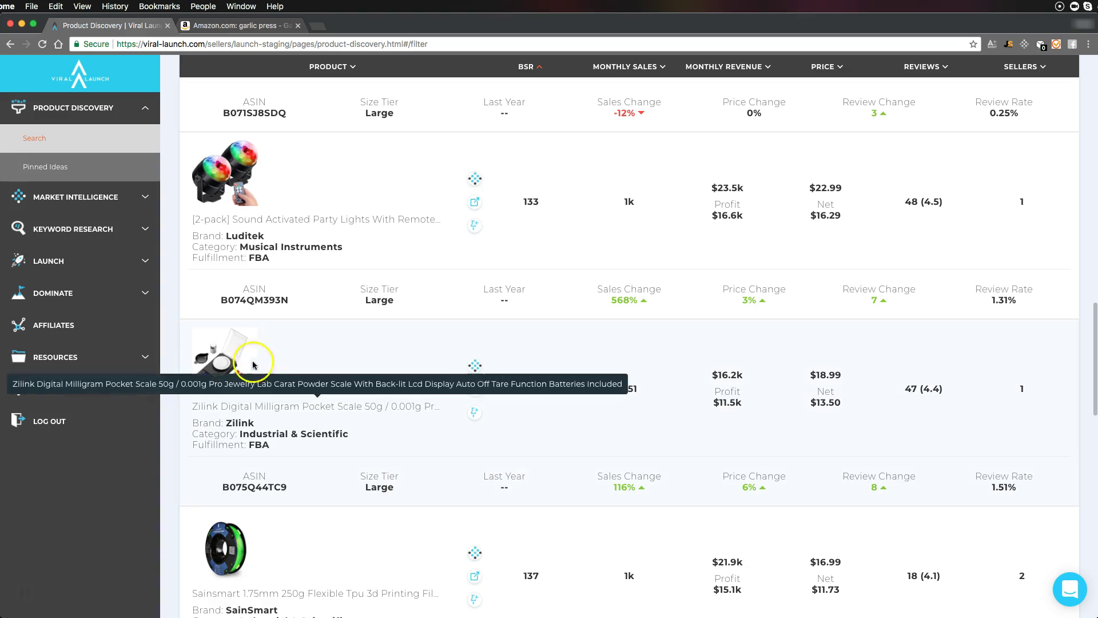
pyautogui.moveTo(192, 219); pyautogui.dragTo(229, 220)
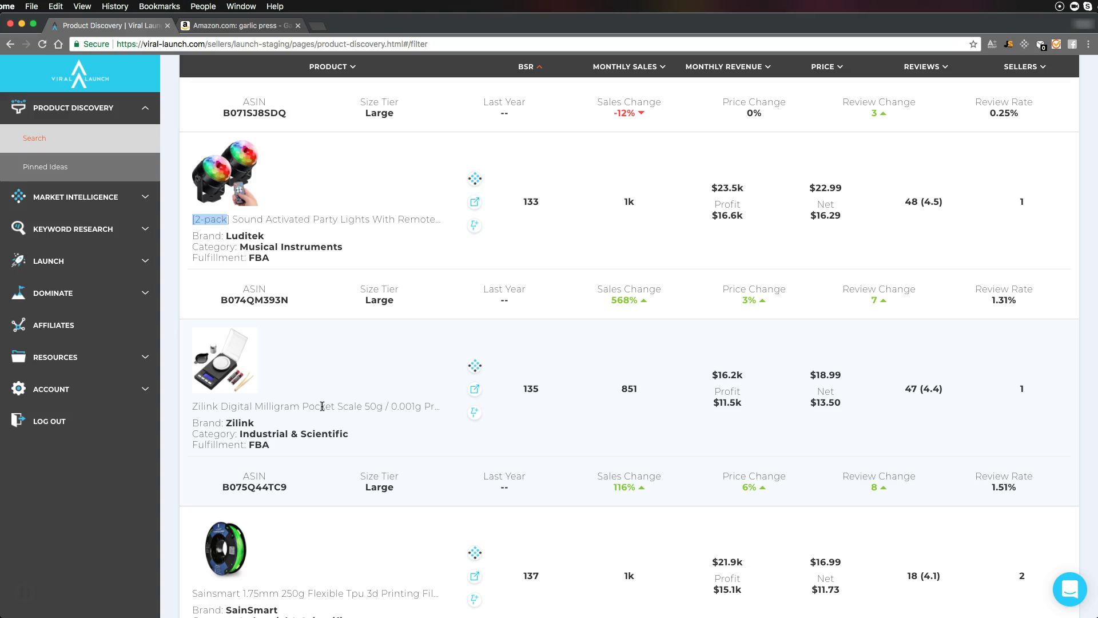
pyautogui.click(475, 389)
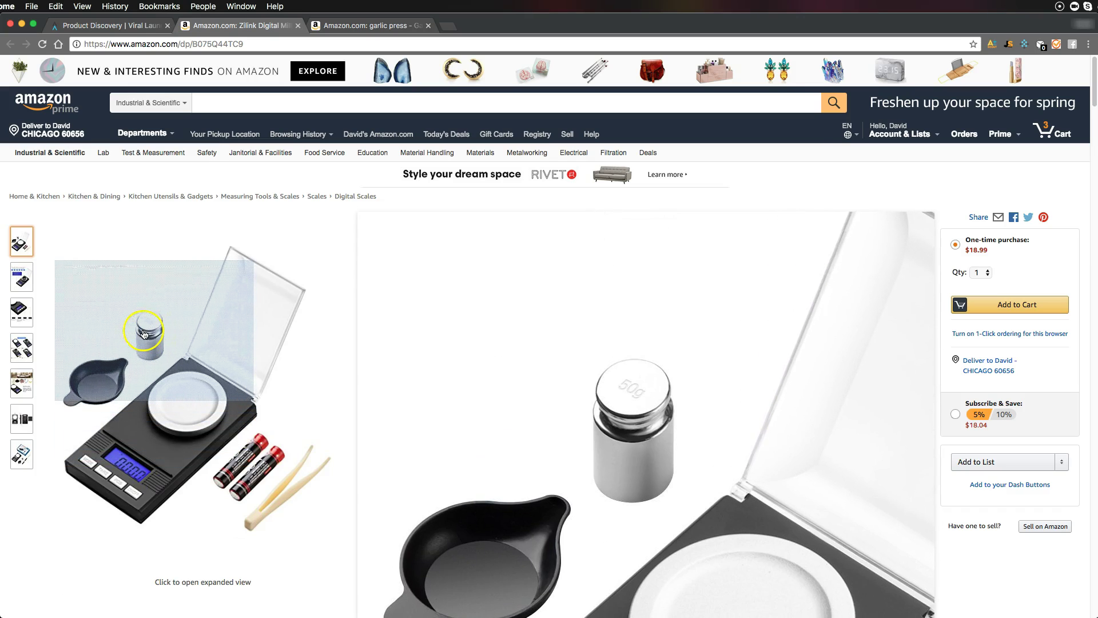
# Examine the Zilink scale's Amazon listing, including its images, price history, related products, reviews and promotions
pyautogui.moveTo(21, 279)
pyautogui.moveTo(22, 242)
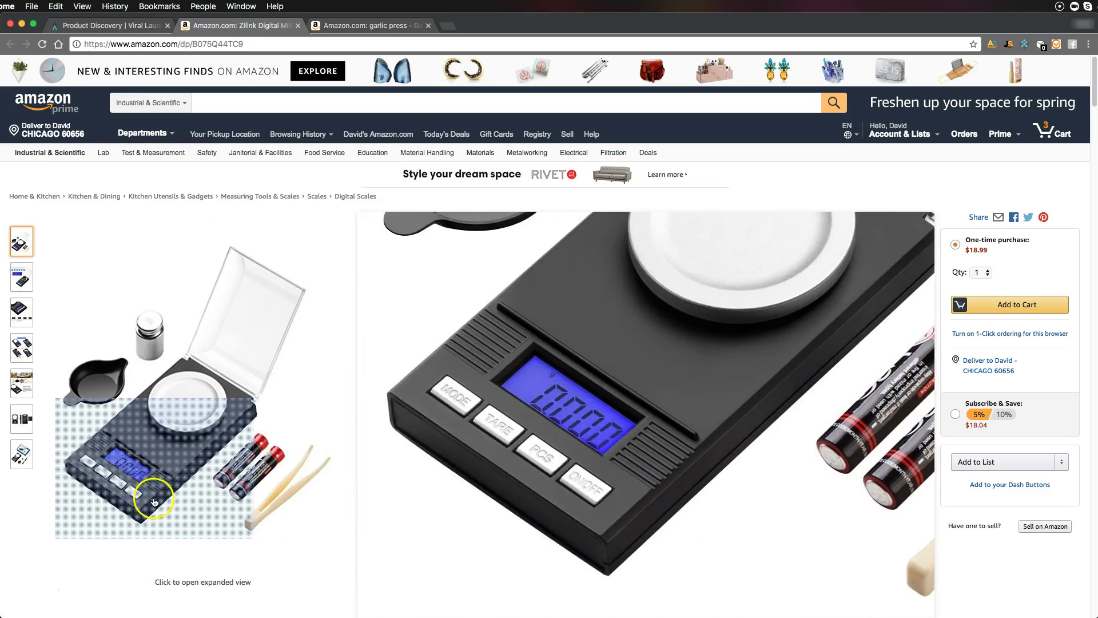
pyautogui.scroll(-15, 154, 502)
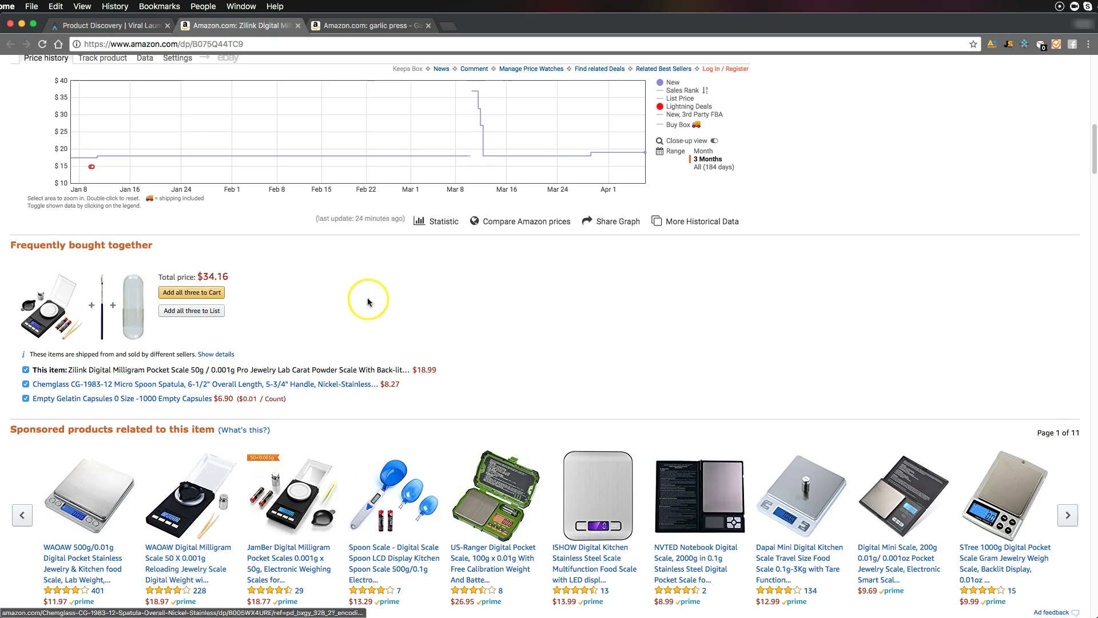
pyautogui.scroll(-3, 368, 302)
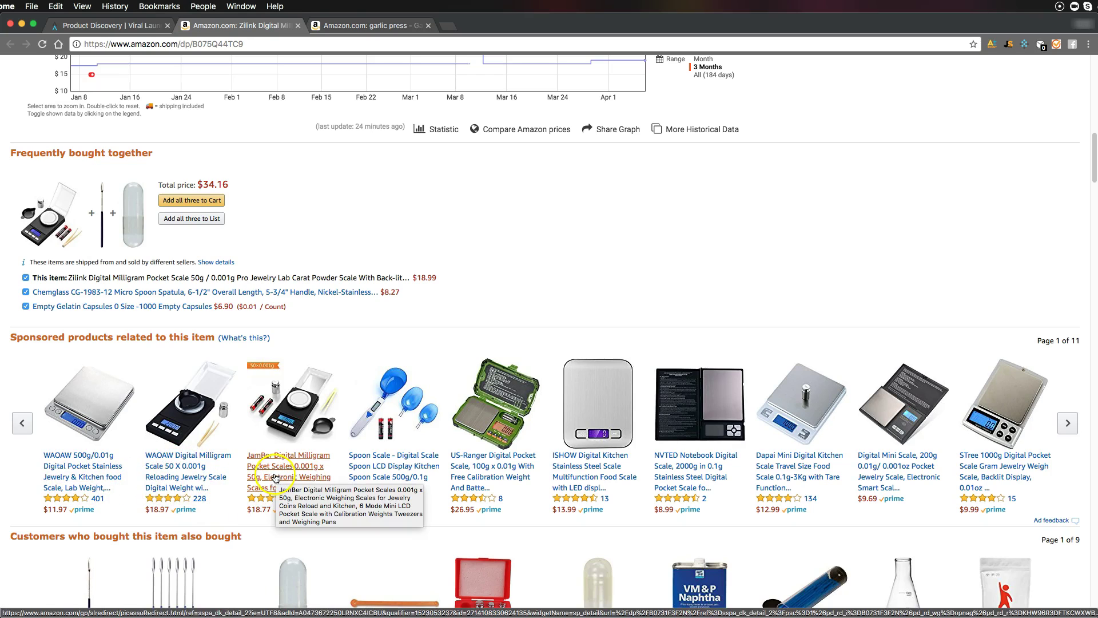
pyautogui.scroll(3, 426, 346)
pyautogui.scroll(5, 427, 345)
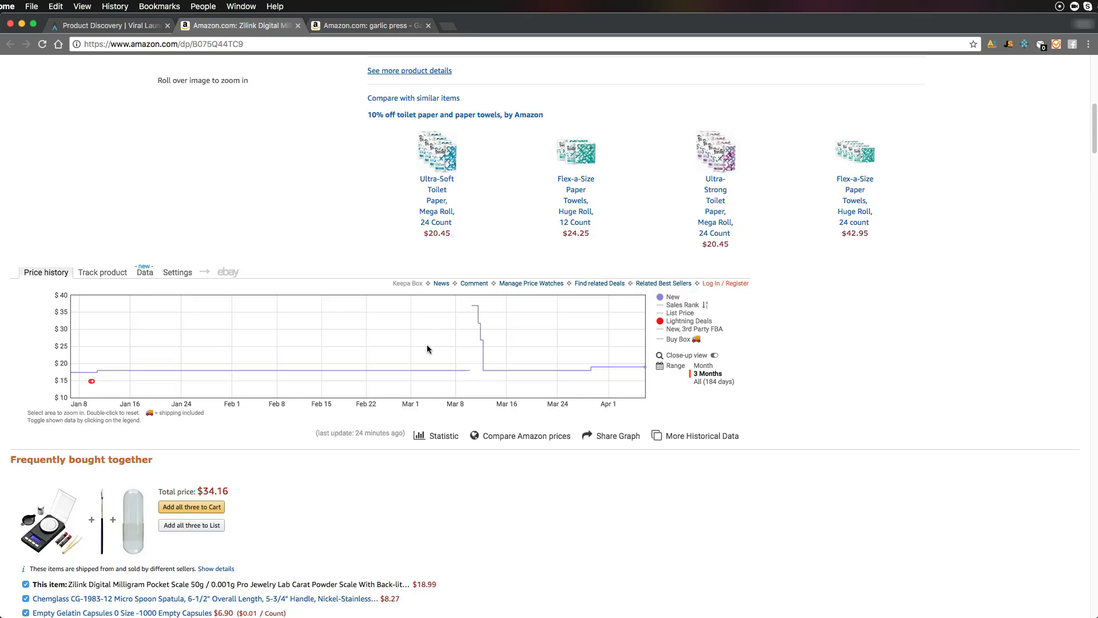
pyautogui.scroll(3, 420, 344)
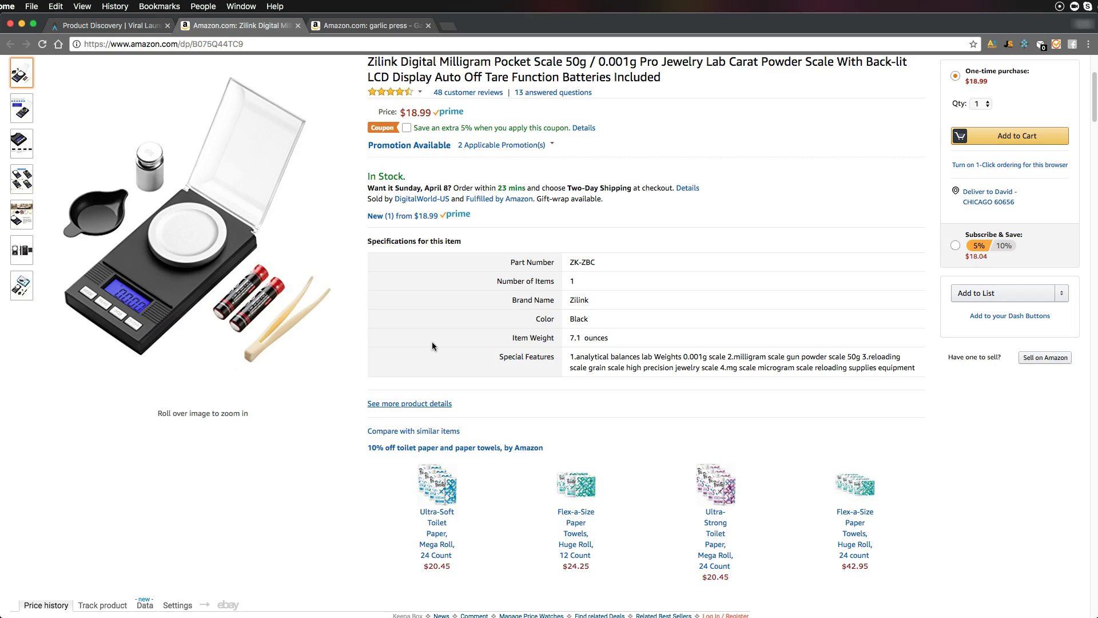
pyautogui.scroll(3, 416, 324)
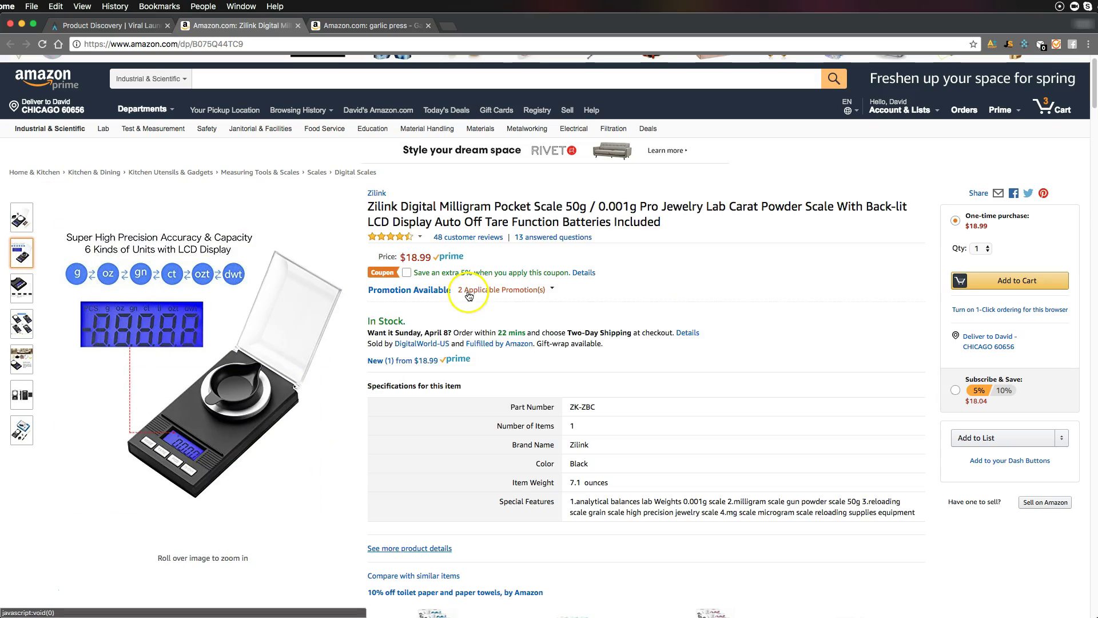
pyautogui.moveTo(491, 290)
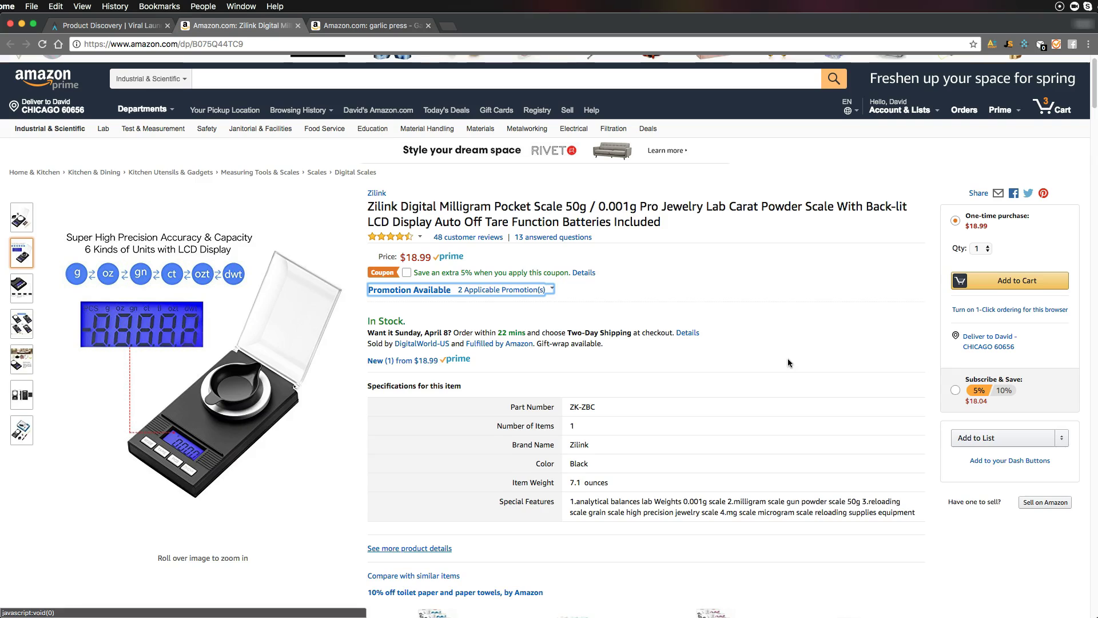
pyautogui.scroll(1, 788, 357)
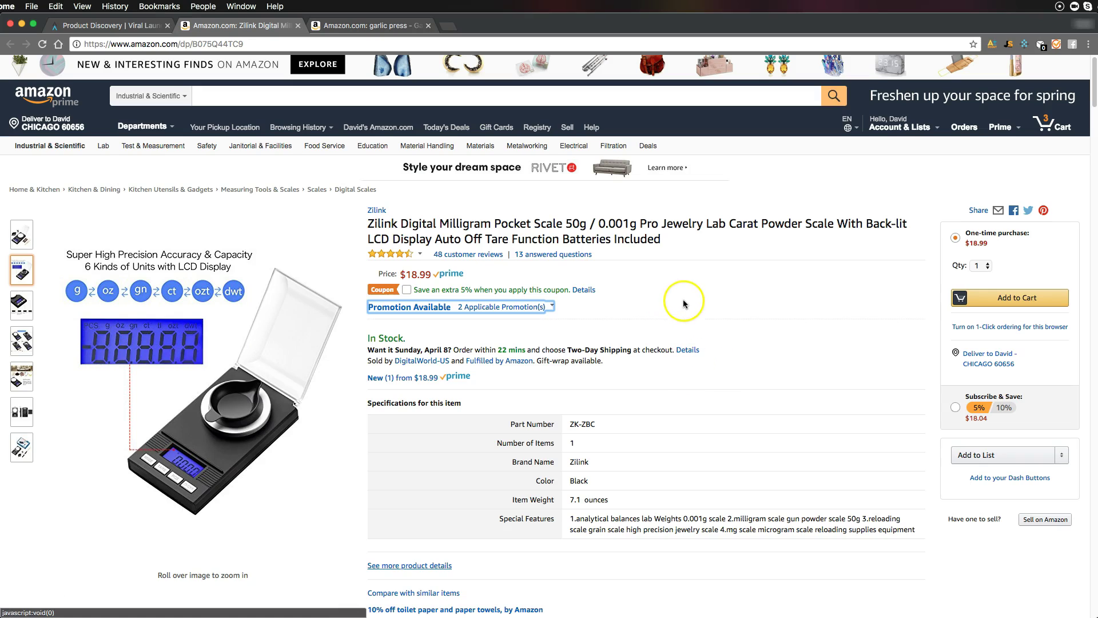
# Run the Viral Launch extension on the Zilink listing and inspect its search volume, sales, reviews and sales-to-reviews ratio
pyautogui.click(1023, 44)
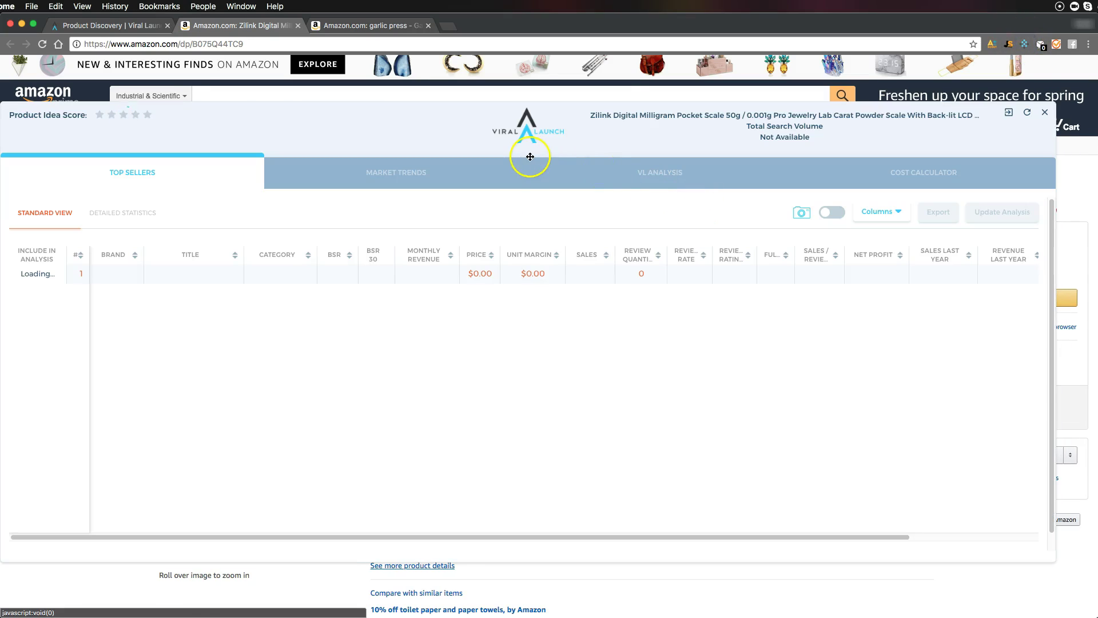
pyautogui.click(100, 25)
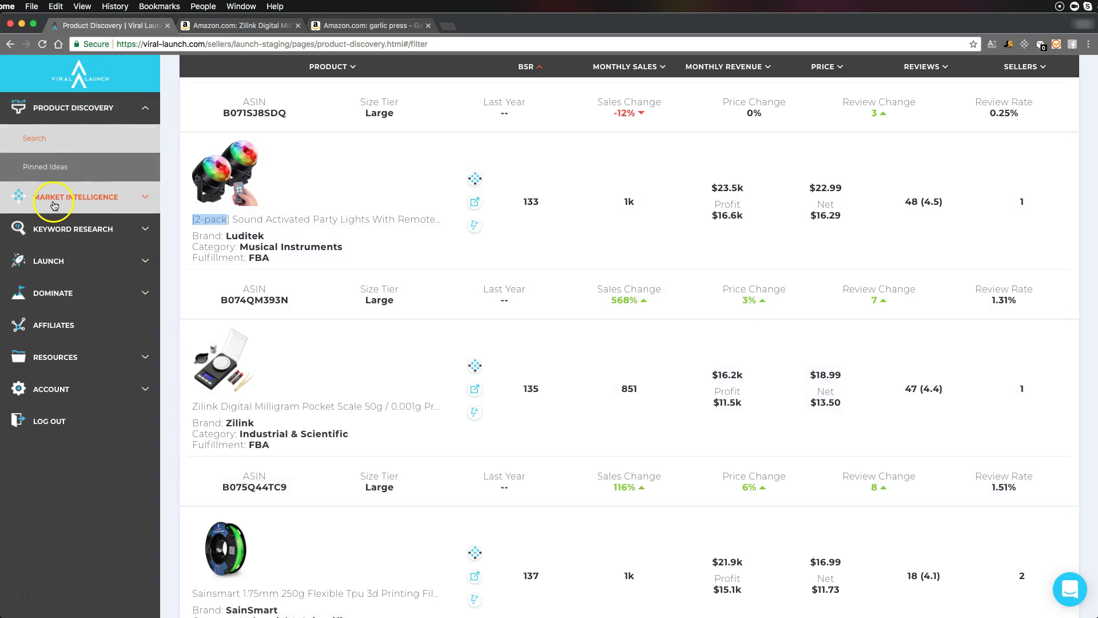
pyautogui.click(250, 25)
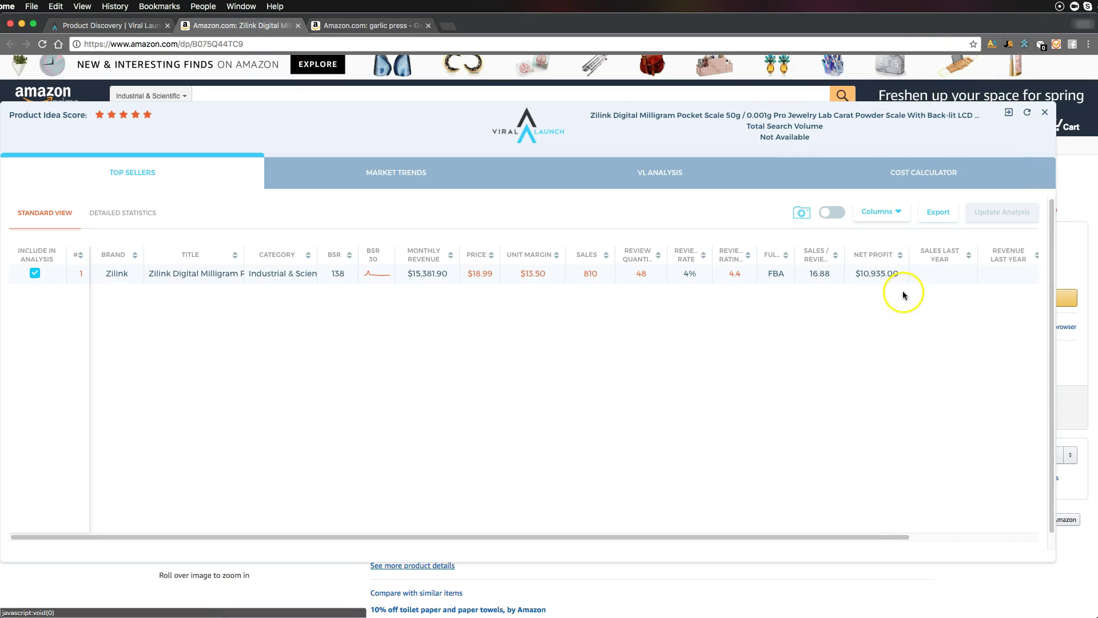
pyautogui.moveTo(885, 144); pyautogui.dragTo(901, 124)
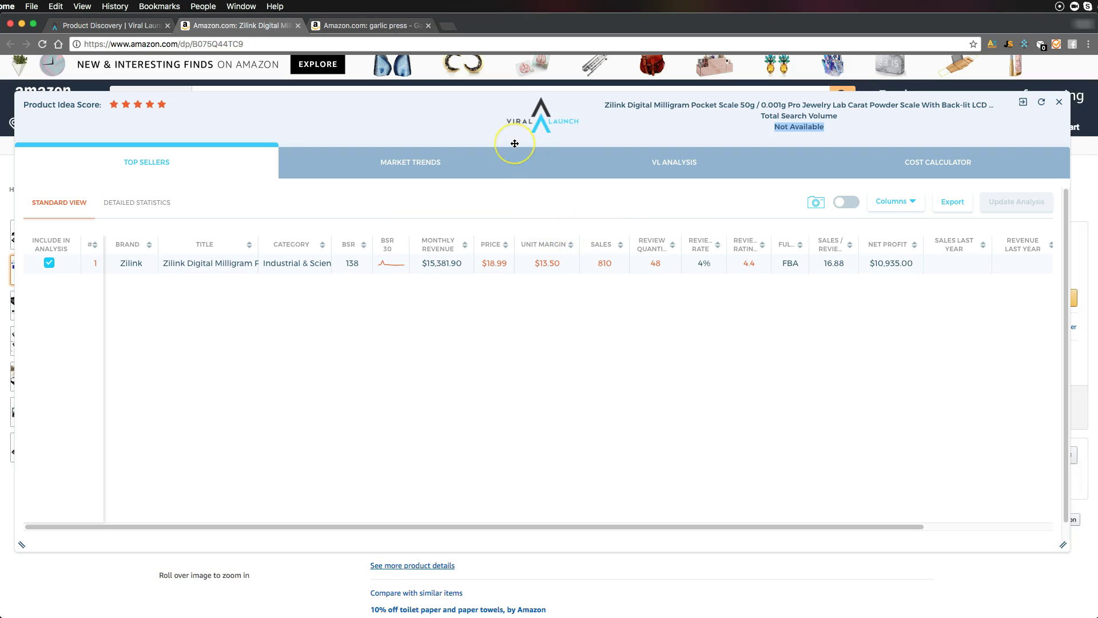
pyautogui.moveTo(838, 251)
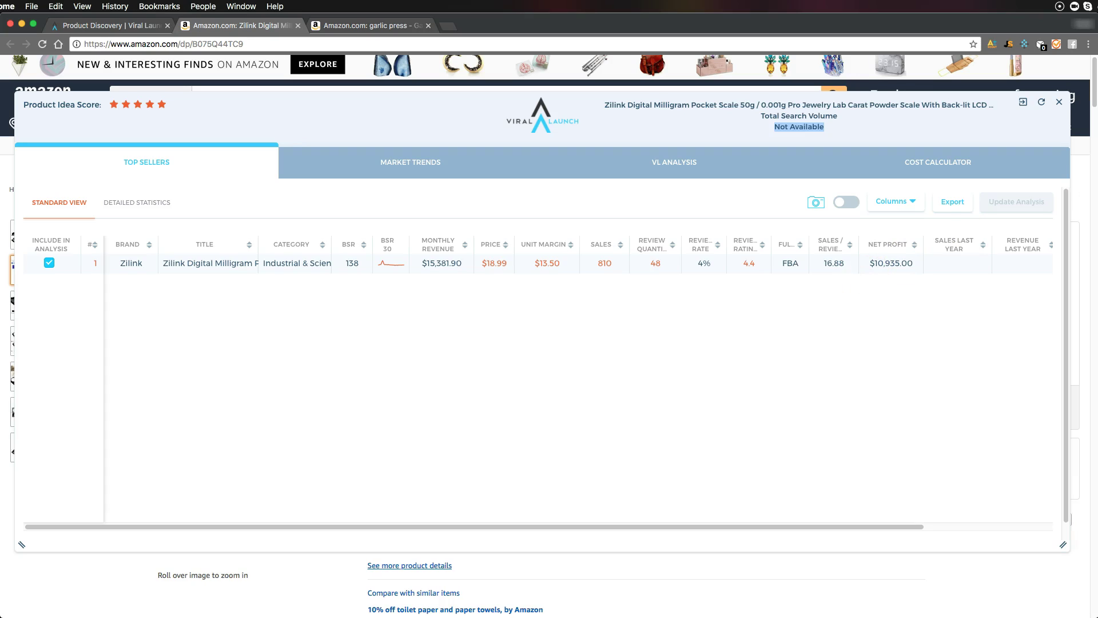
# Open the Calculator app and place it just below the sales and review quantity figures
pyautogui.press('super+space')
pyautogui.write('ca')
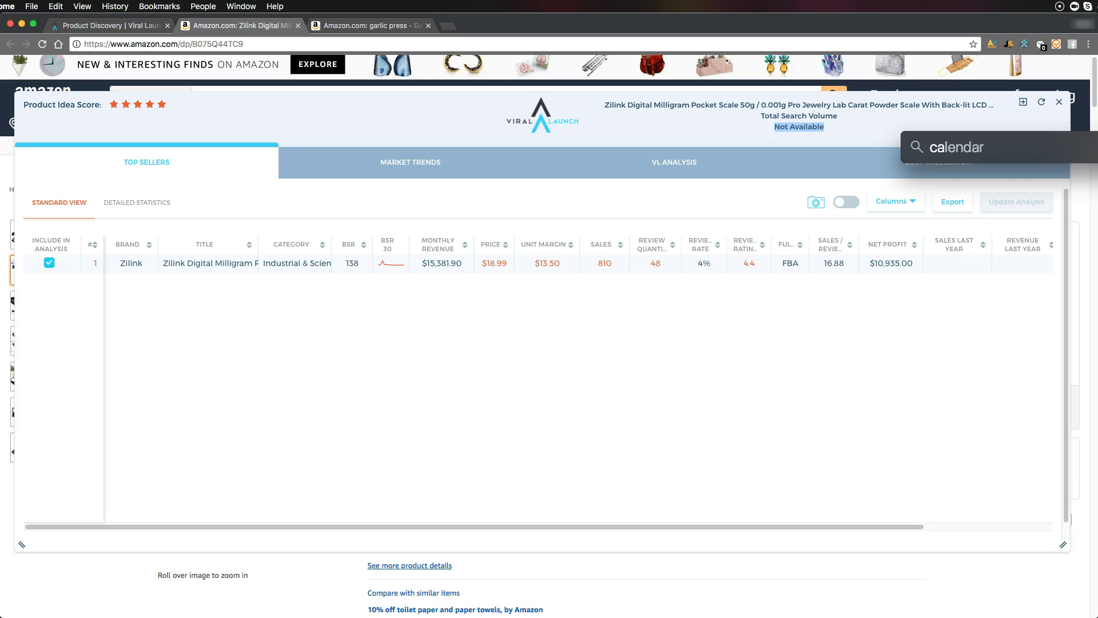
pyautogui.write('lc')
pyautogui.press('Return')
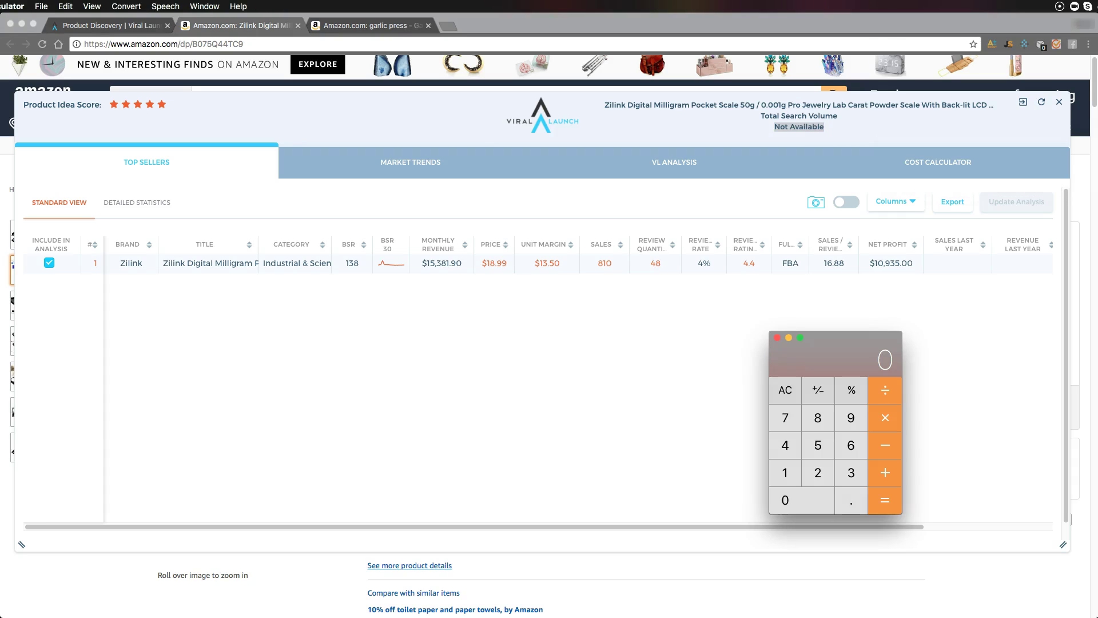
pyautogui.moveTo(791, 351); pyautogui.dragTo(697, 309)
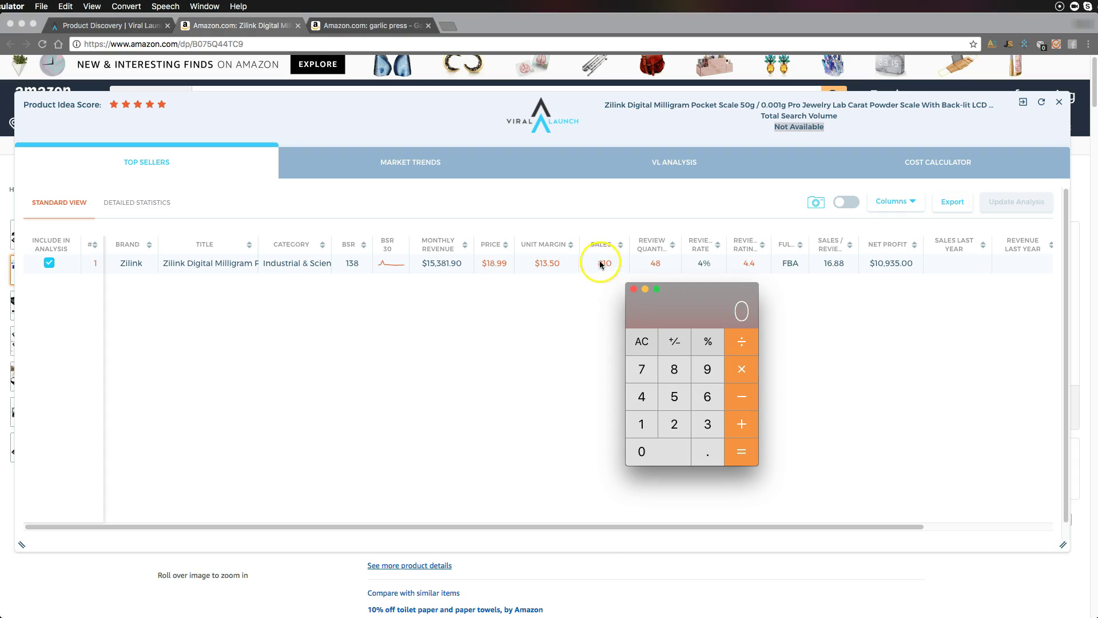
# Divide the product's 810 sales by its 48 reviews in Calculator and compare the quotient with the listed sales-to-reviews ratio
pyautogui.click(674, 371)
pyautogui.click(644, 426)
pyautogui.click(648, 452)
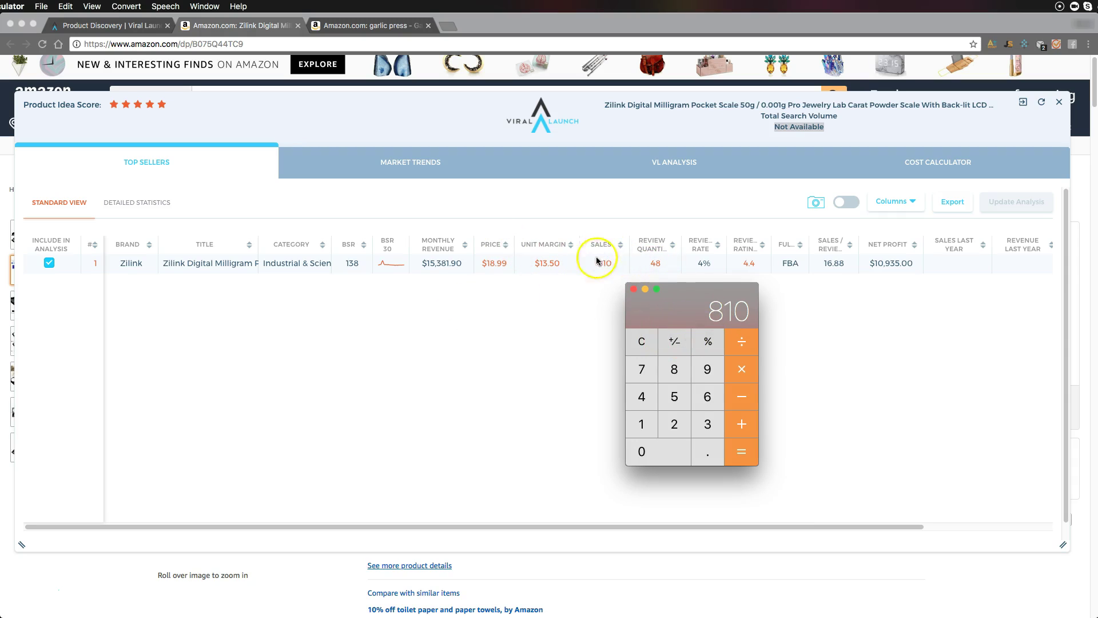
pyautogui.moveTo(736, 318); pyautogui.dragTo(649, 288)
pyautogui.click(684, 339)
pyautogui.click(583, 395)
pyautogui.click(615, 367)
pyautogui.click(684, 449)
pyautogui.moveTo(612, 300); pyautogui.dragTo(825, 294)
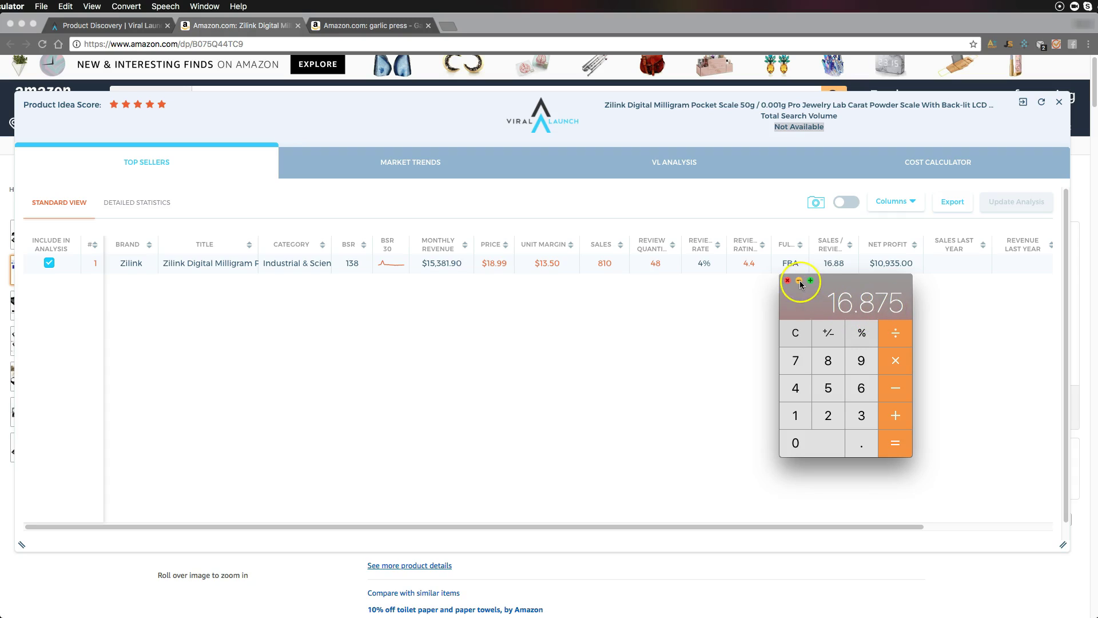
# Clear Calculator, multiply 50 reviews by the 16.88 sales-to-reviews ratio to estimate sales, and close Calculator
pyautogui.moveTo(803, 293); pyautogui.dragTo(606, 303)
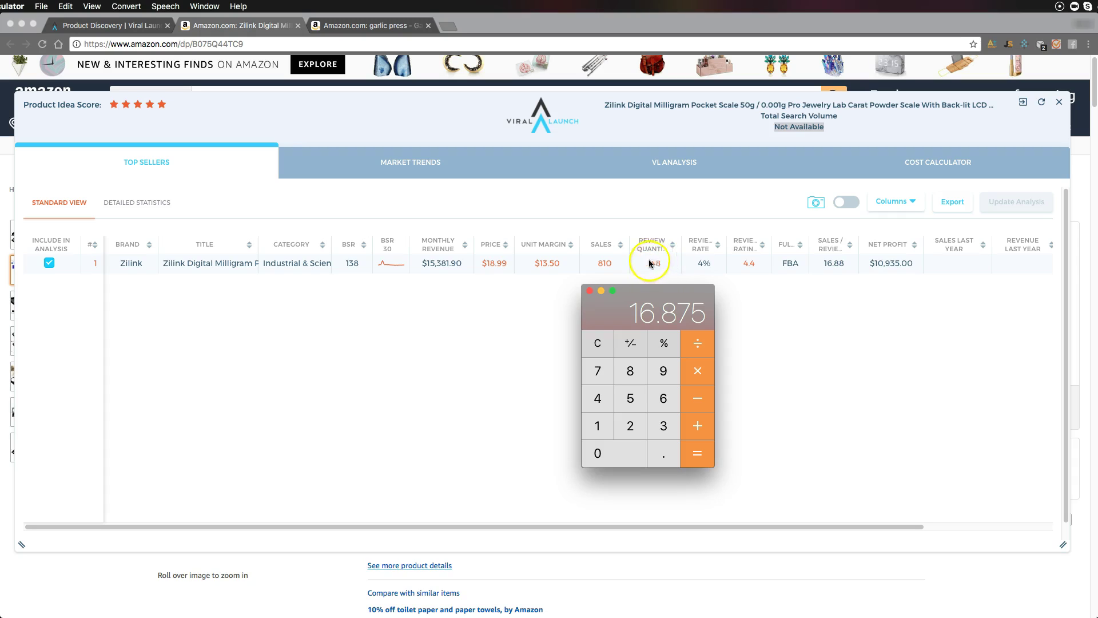
pyautogui.click(596, 343)
pyautogui.click(625, 454)
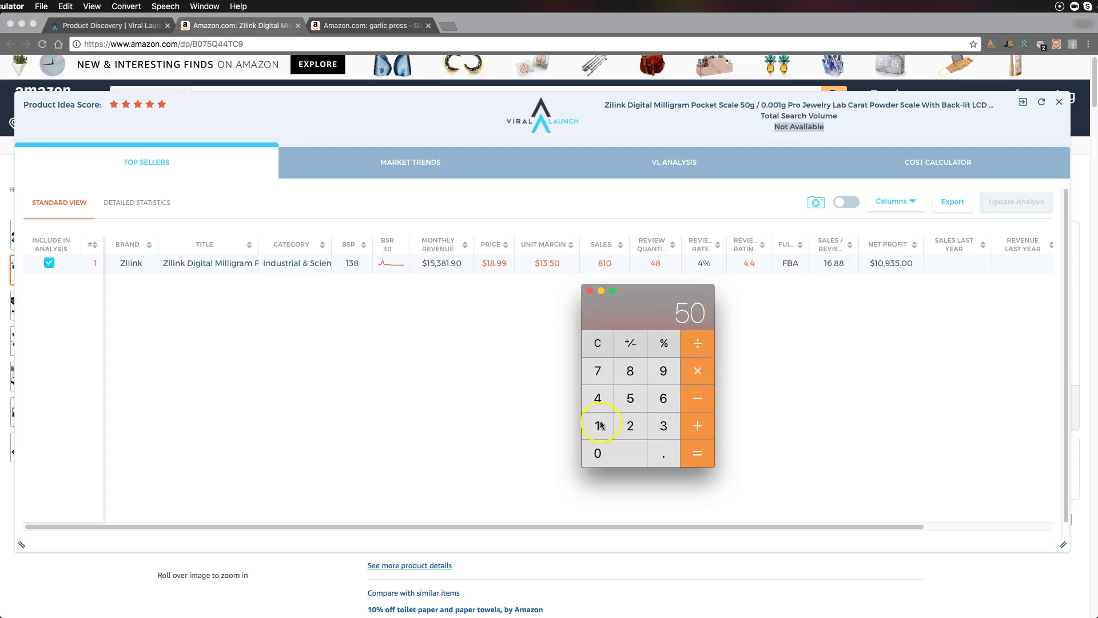
pyautogui.click(663, 398)
pyautogui.click(664, 453)
pyautogui.click(630, 370)
pyautogui.click(630, 371)
pyautogui.click(687, 455)
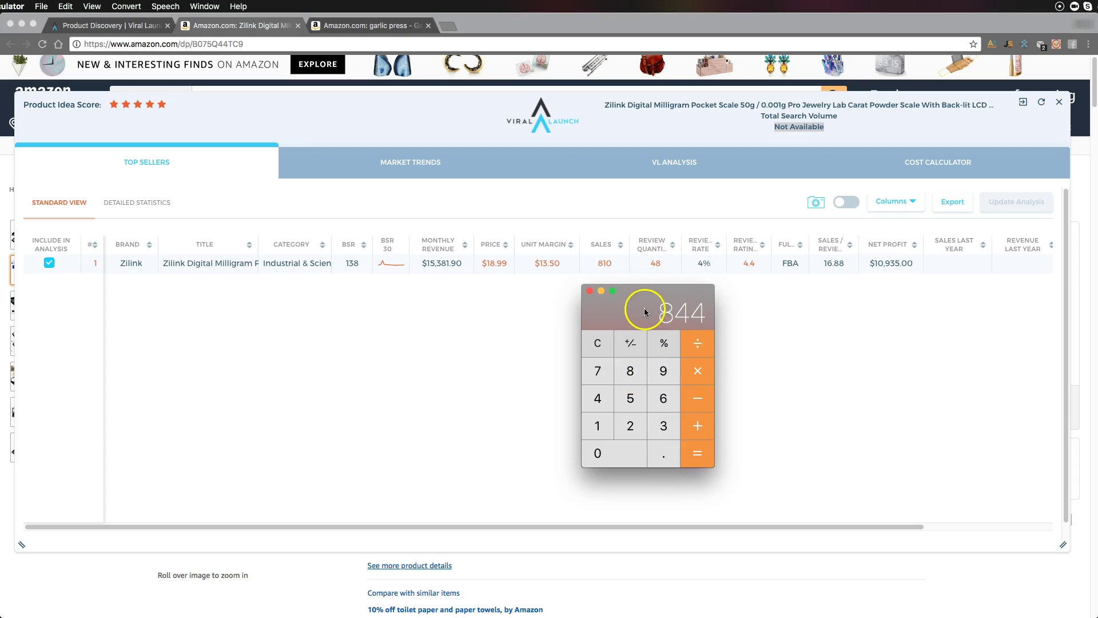
pyautogui.moveTo(652, 310); pyautogui.dragTo(573, 298)
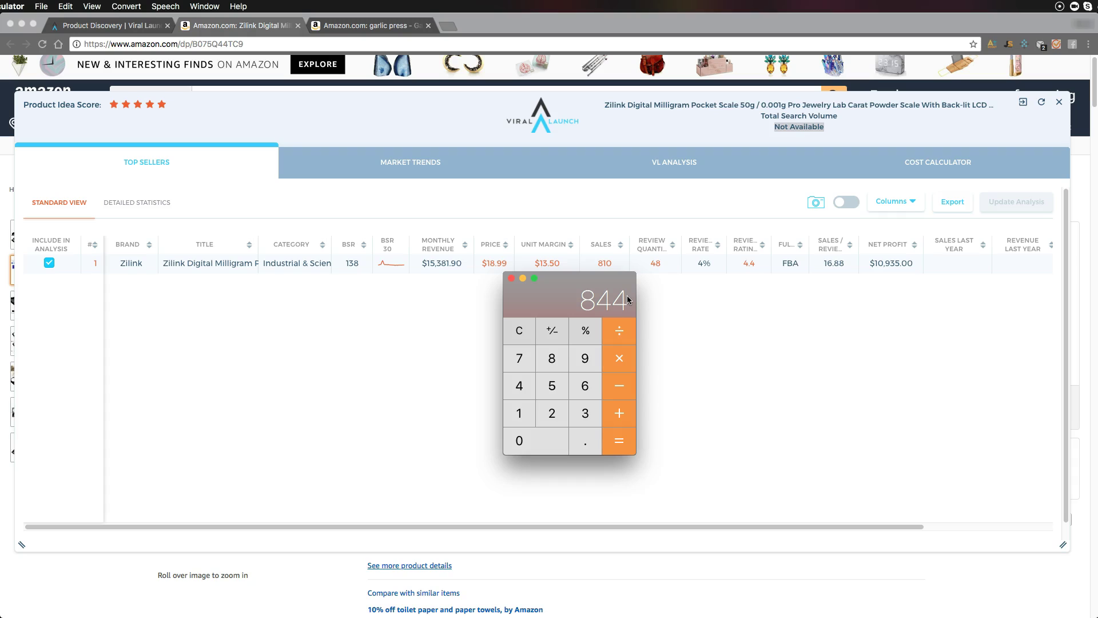
pyautogui.moveTo(627, 295)
pyautogui.mouseDown()
pyautogui.moveTo(876, 304)
pyautogui.moveTo(575, 293)
pyautogui.moveTo(612, 295)
pyautogui.mouseUp()
pyautogui.click(833, 266)
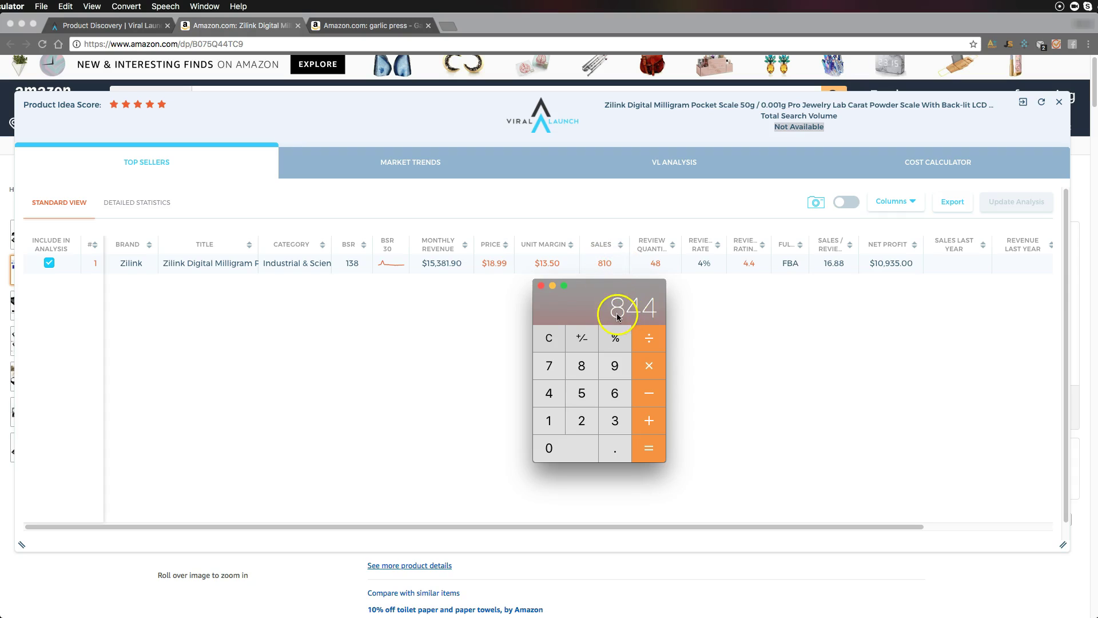
pyautogui.click(541, 286)
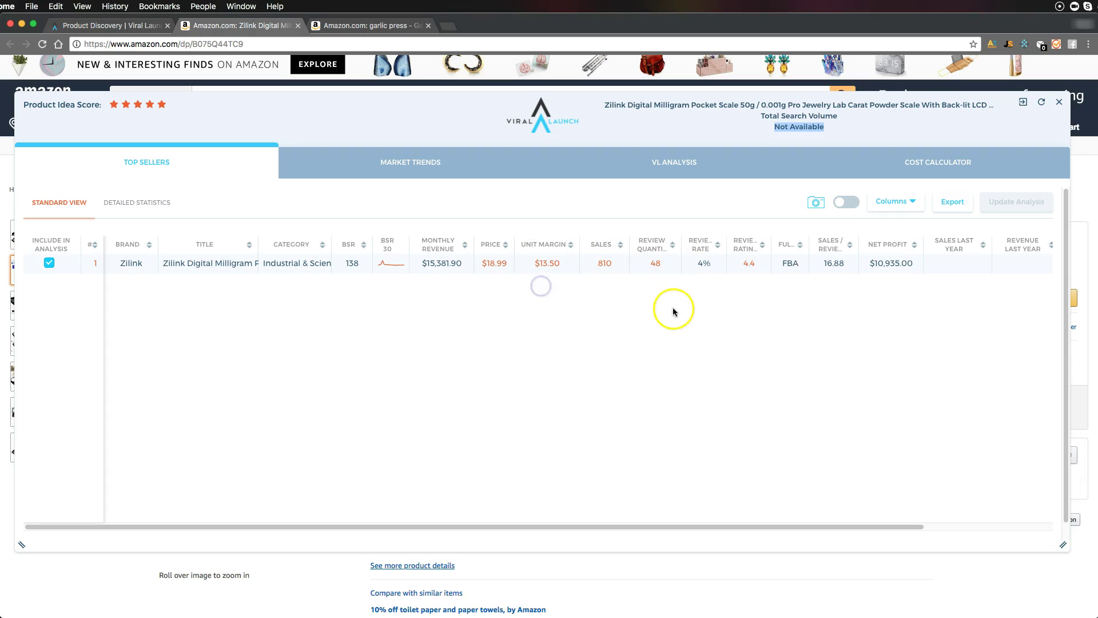
# Highlight the sales-to-reviews ratio, close the Viral Launch overlay, and review the listing's promotions and product details
pyautogui.moveTo(825, 264); pyautogui.dragTo(838, 265)
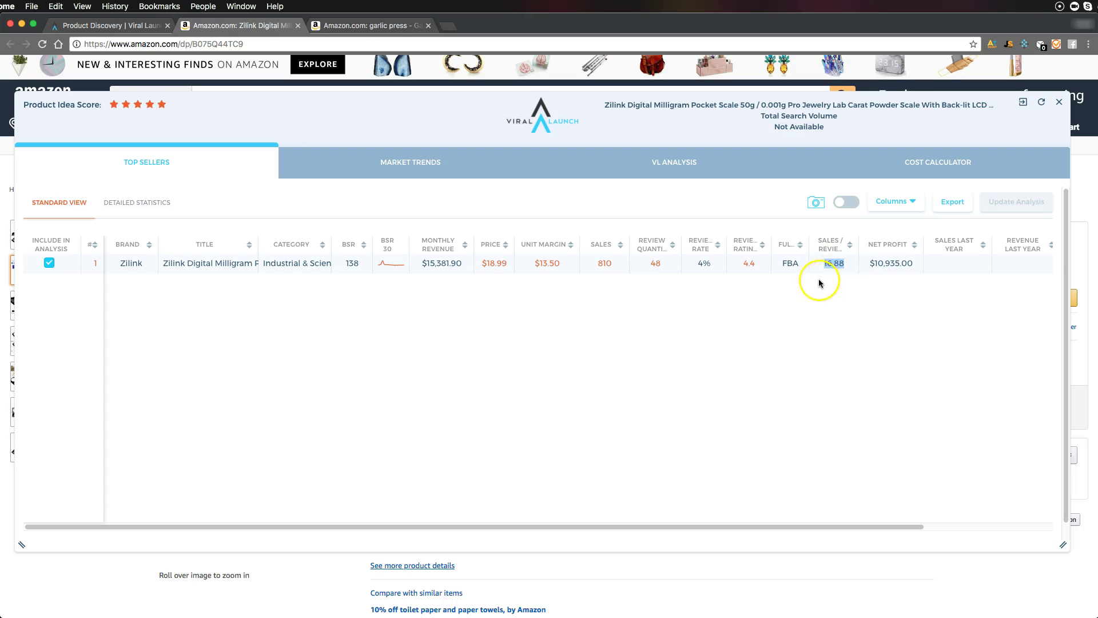
pyautogui.click(1061, 107)
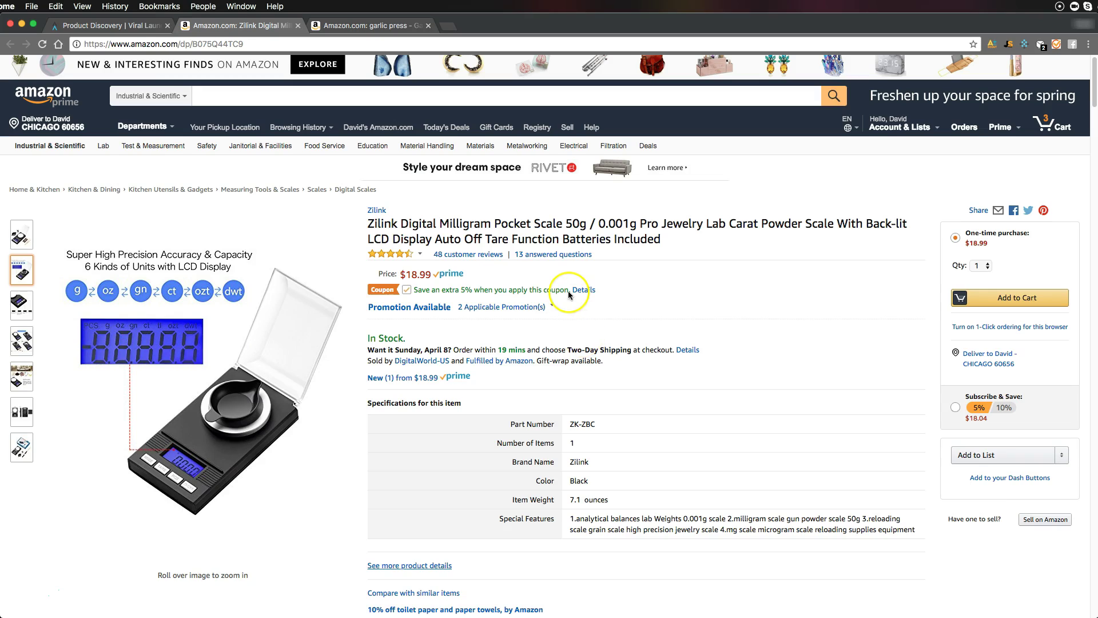
pyautogui.click(543, 306)
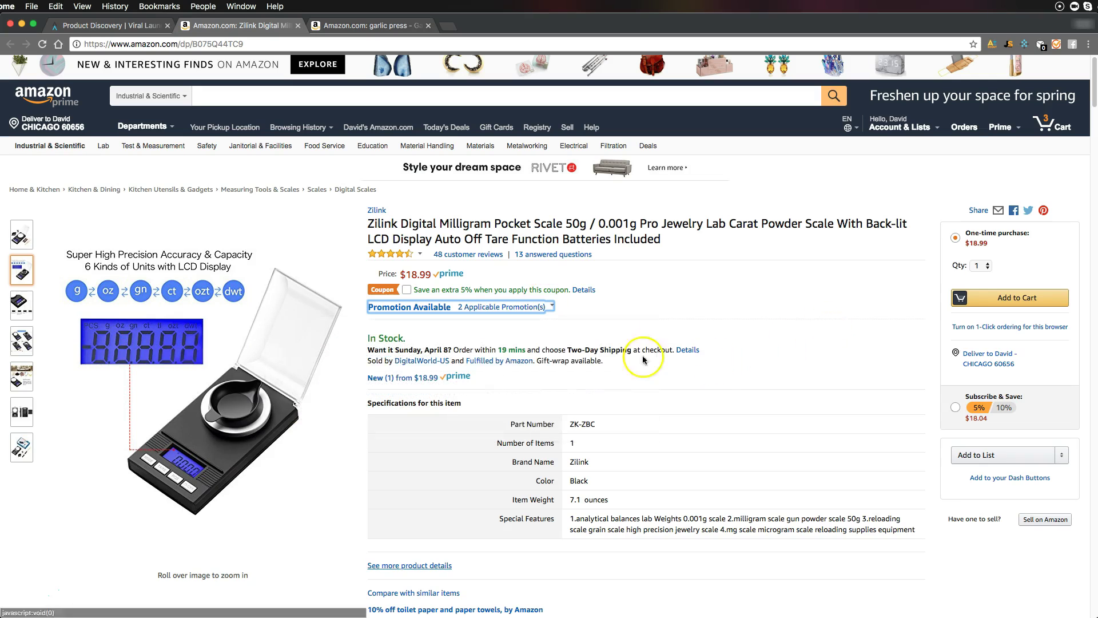
pyautogui.scroll(-3, 779, 267)
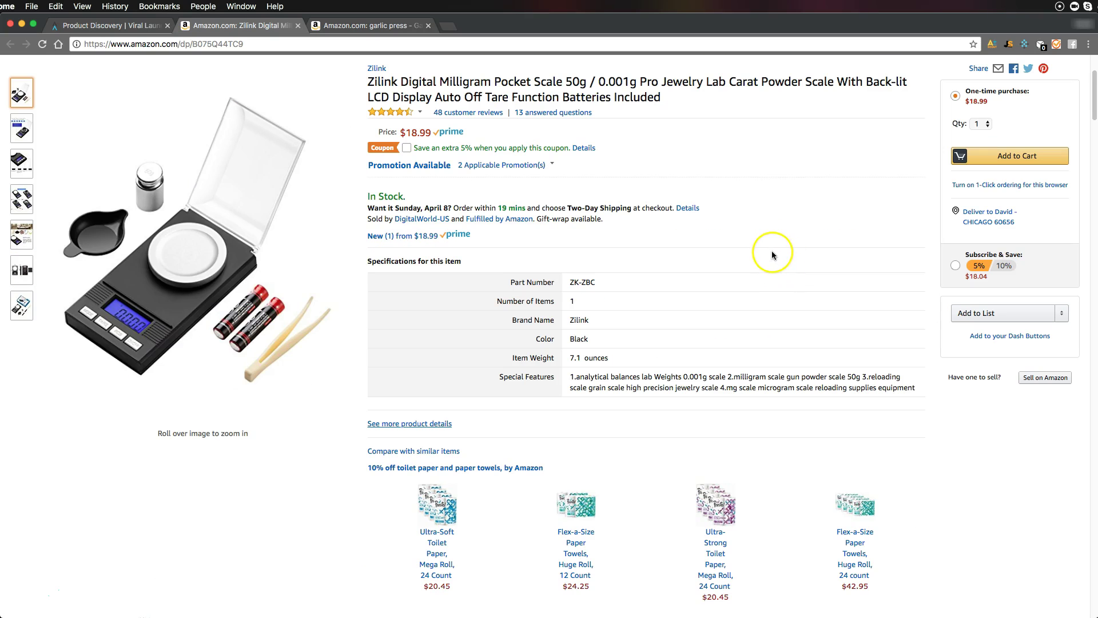
pyautogui.scroll(3, 775, 251)
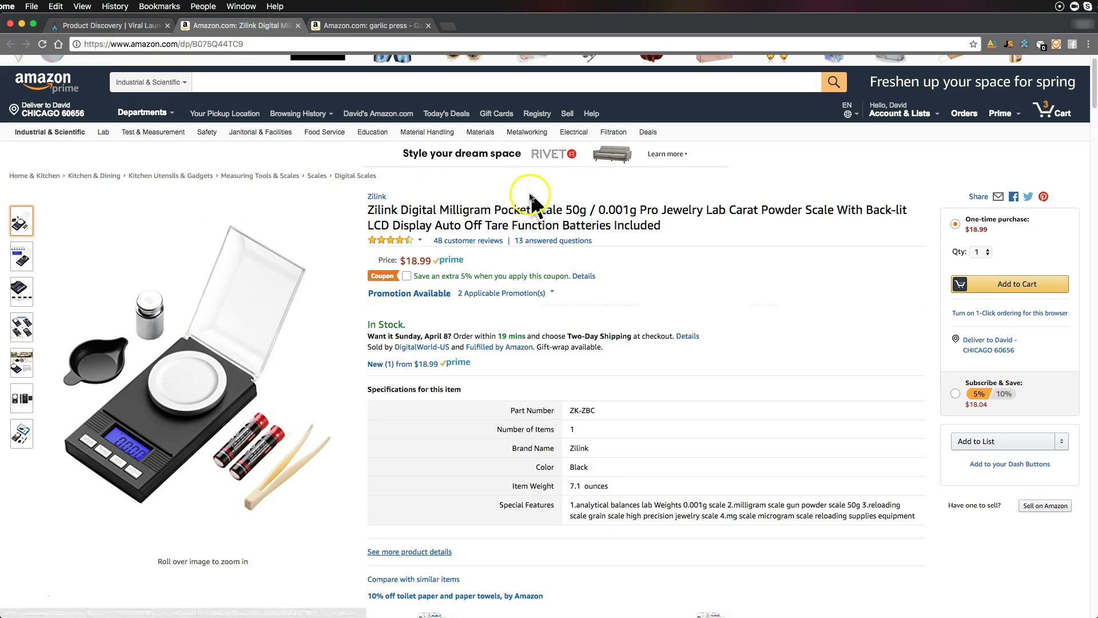
# Copy the phrase "Pocket Scale" from the Zilink listing title
pyautogui.moveTo(562, 209); pyautogui.dragTo(496, 208)
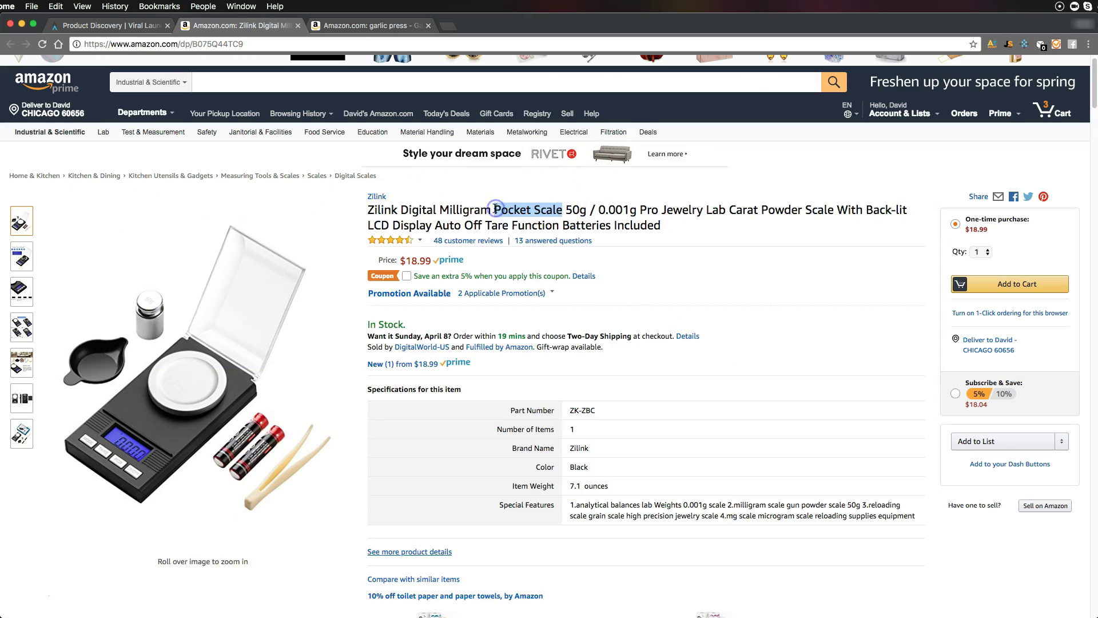
pyautogui.rightClick(495, 208)
pyautogui.click(509, 232)
pyautogui.rightClick(512, 208)
pyautogui.click(529, 226)
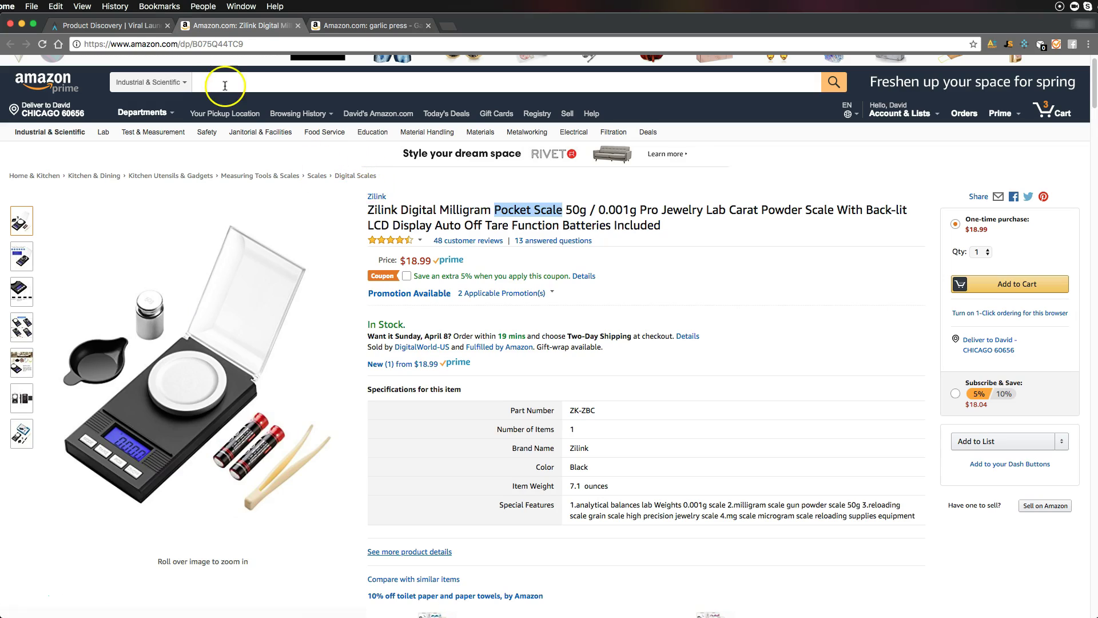
# Return to the Viral Launch site and open the Keyword Research search page
pyautogui.click(109, 25)
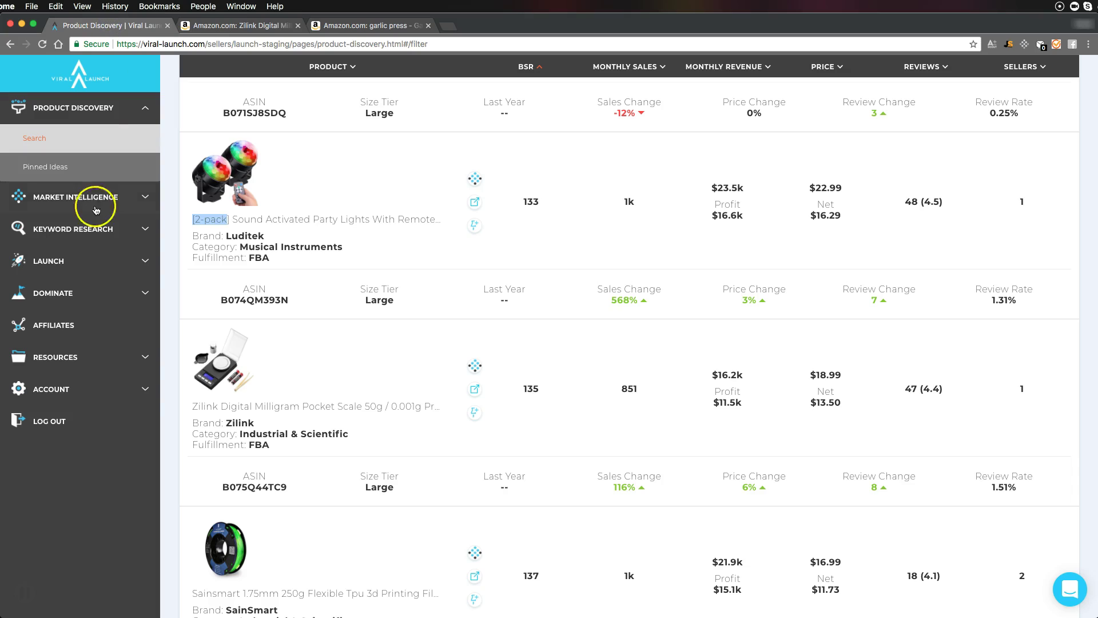
pyautogui.click(91, 229)
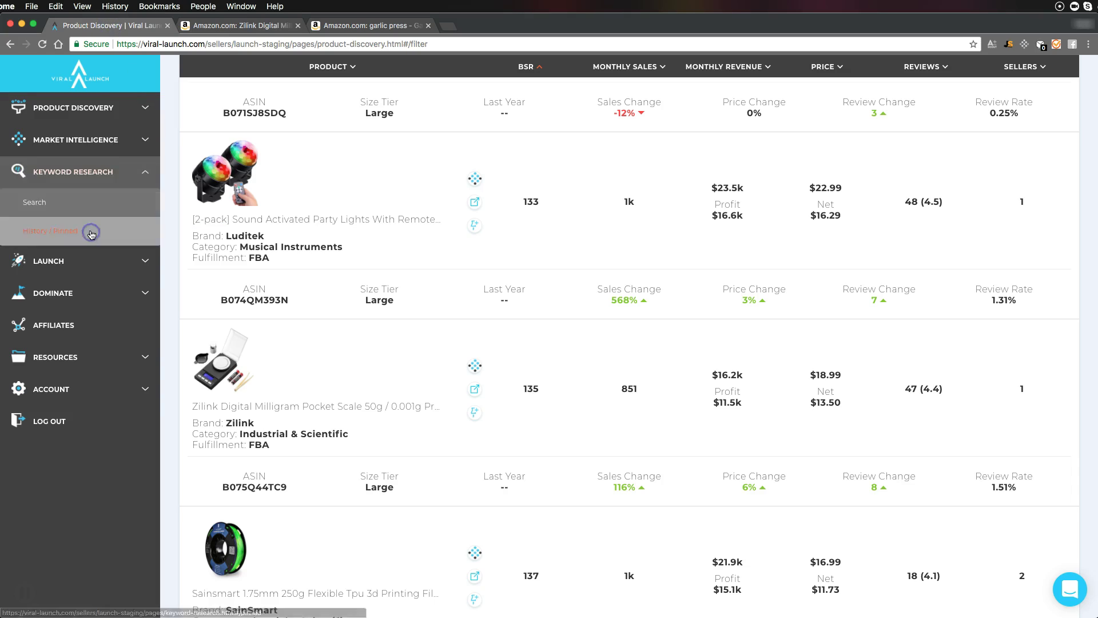
pyautogui.click(45, 209)
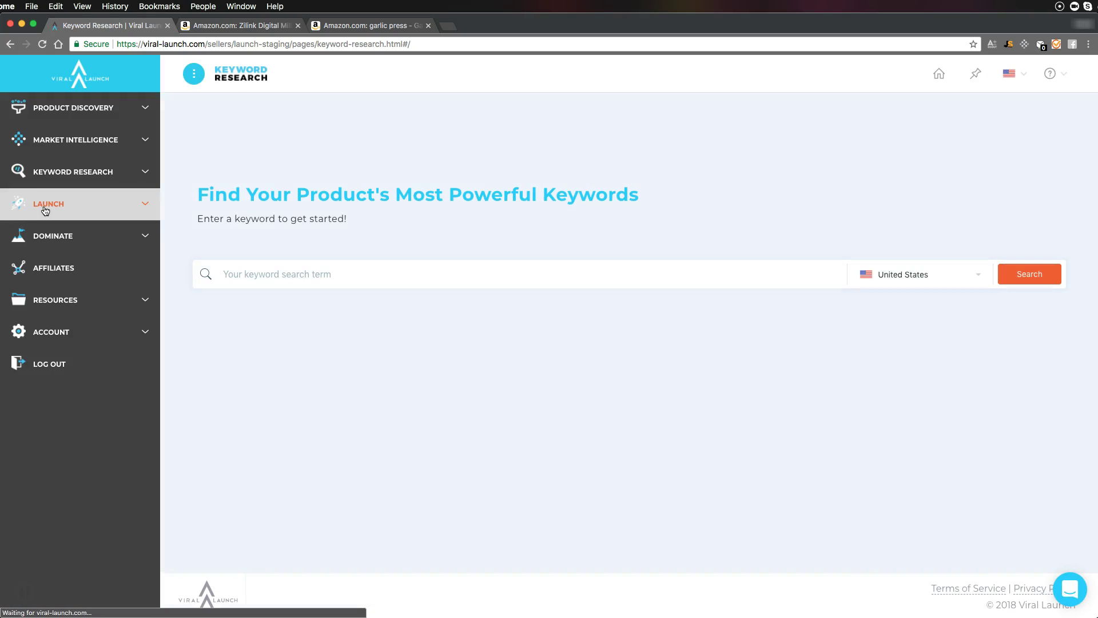
pyautogui.click(116, 218)
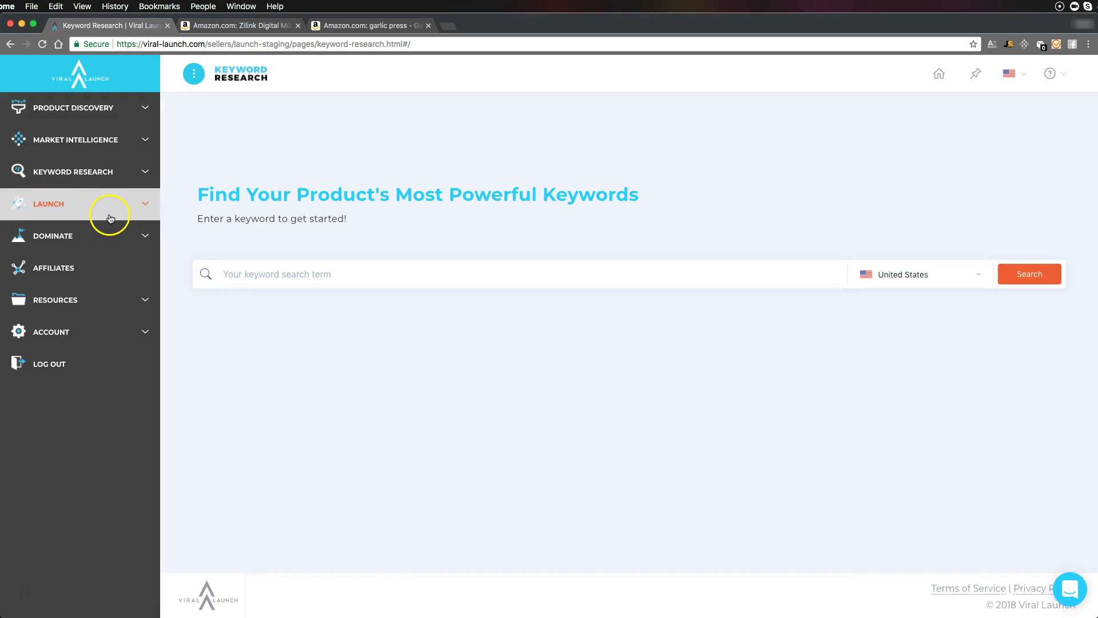
# Paste "Pocket Scale" as the keyword, check it against the Zilink listing title, and run the search for the United States
pyautogui.rightClick(267, 274)
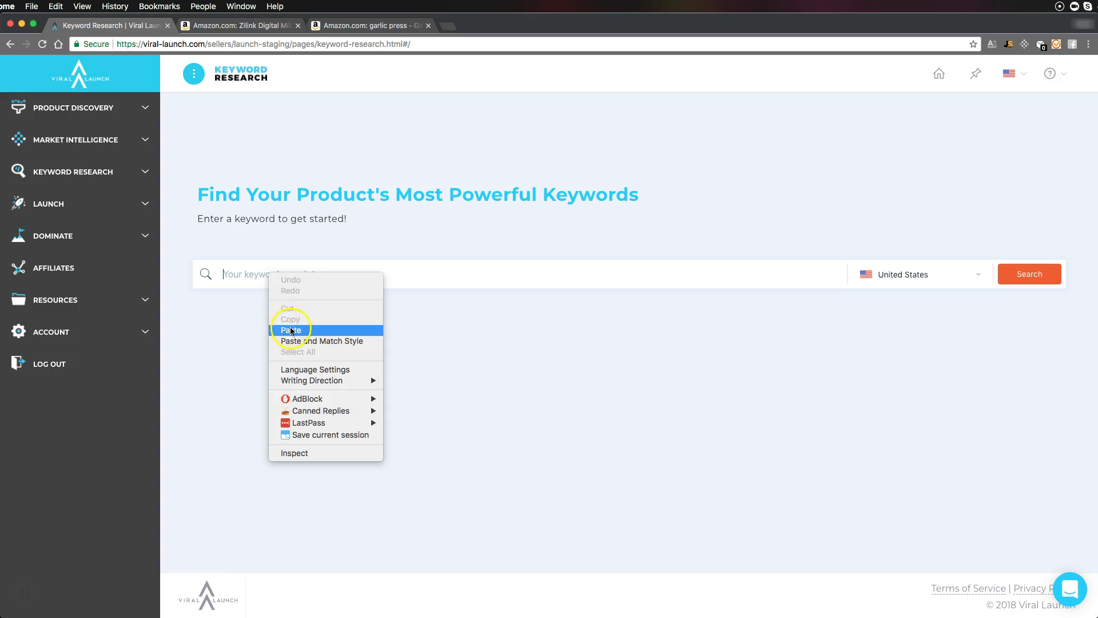
pyautogui.click(292, 330)
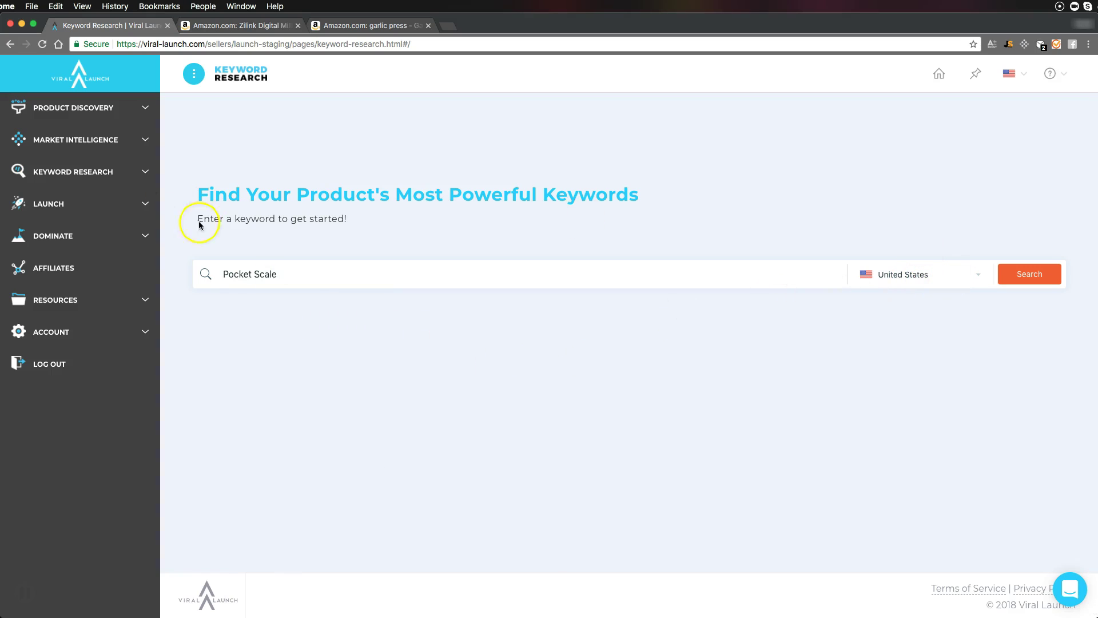
pyautogui.moveTo(302, 284); pyautogui.dragTo(200, 274)
pyautogui.click(240, 26)
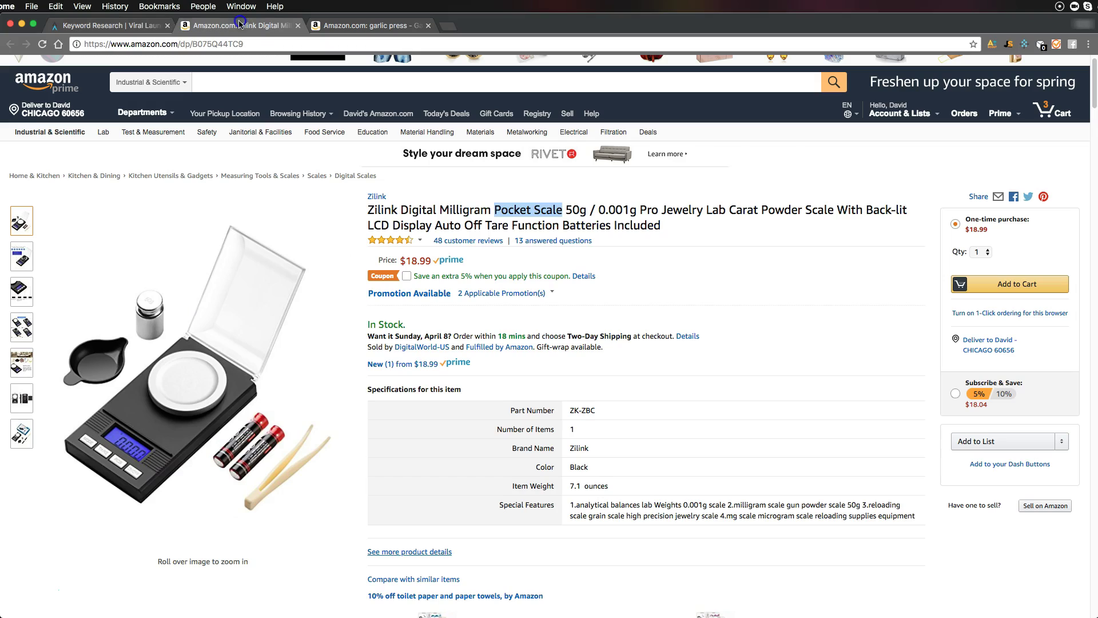
pyautogui.click(497, 216)
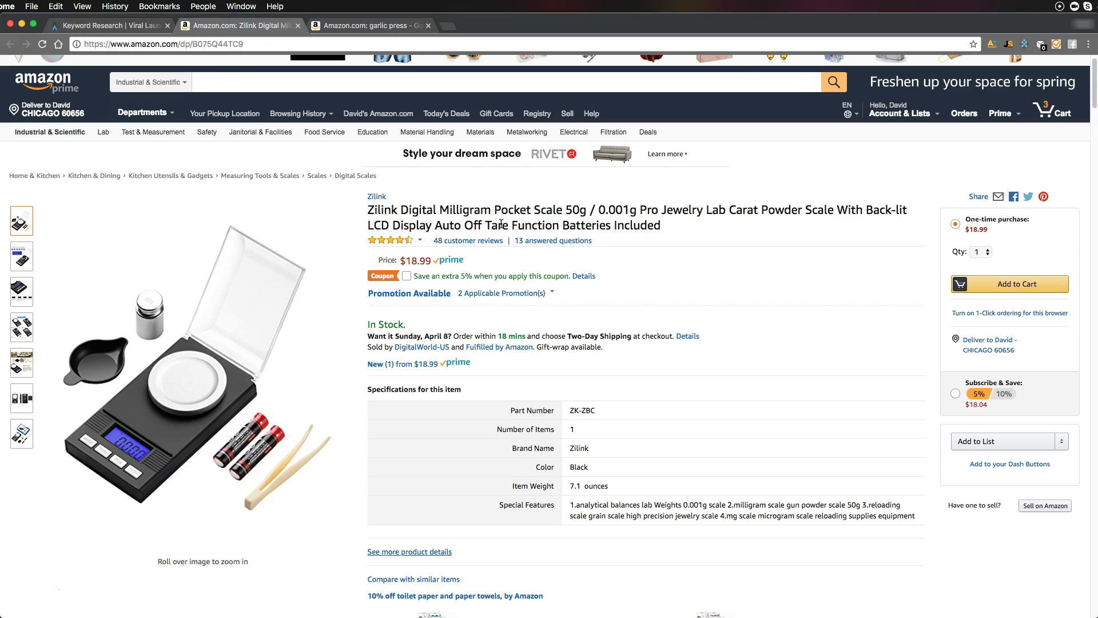
pyautogui.click(126, 27)
pyautogui.click(1033, 277)
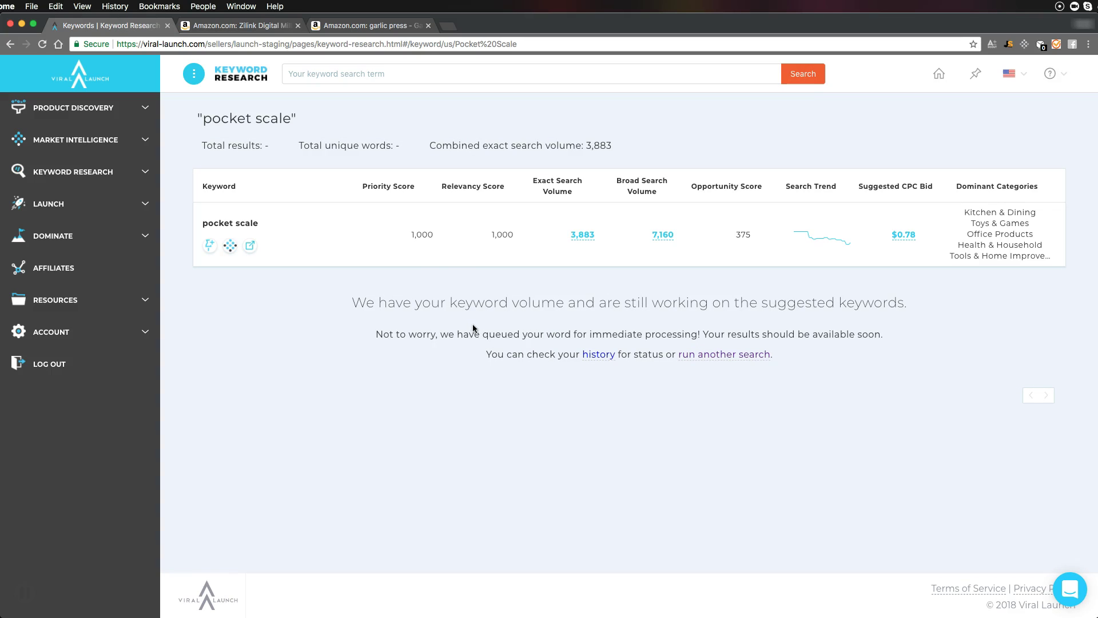
# Check the definitions of exact and broad search volume, and open the pocket scale keyword in Market Intelligence
pyautogui.moveTo(548, 188)
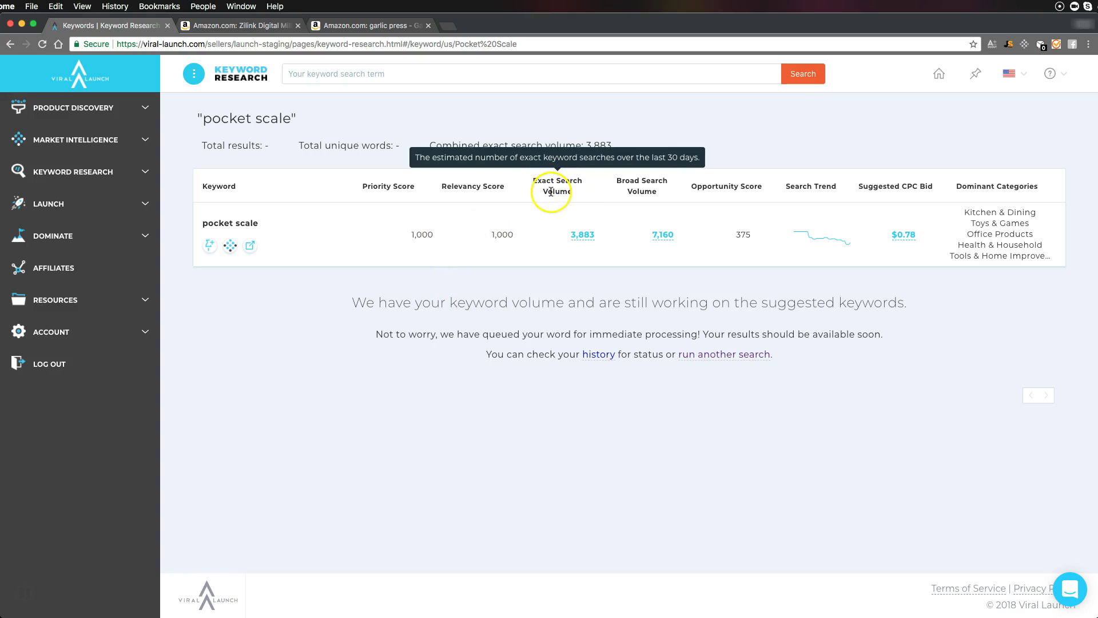
pyautogui.moveTo(643, 187)
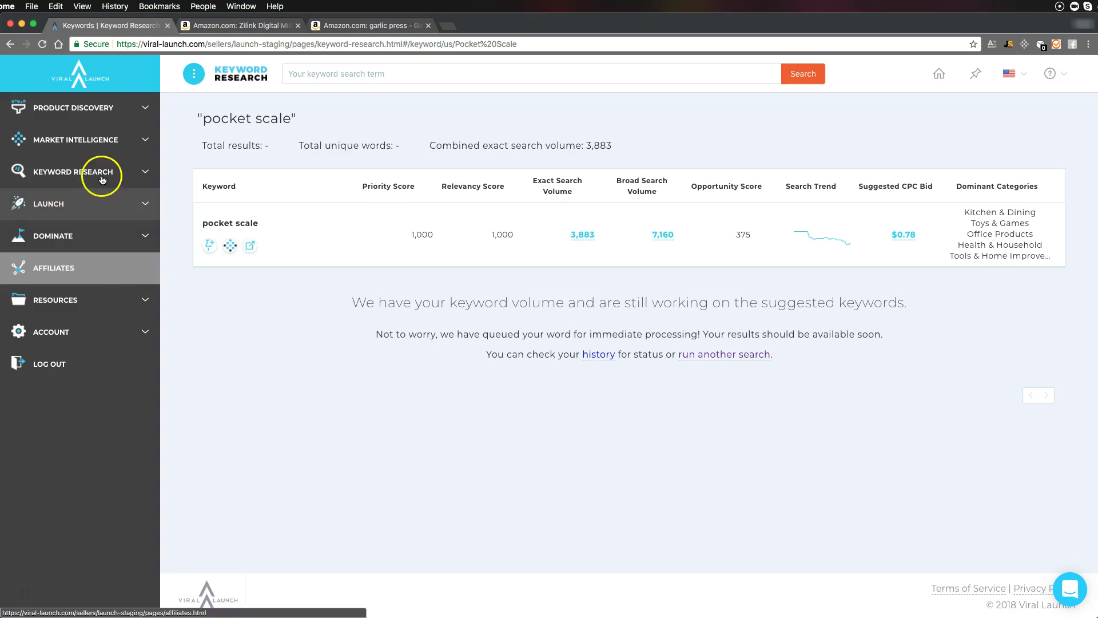
pyautogui.click(229, 247)
# Place the Zilink listing tab directly after the Keyword Research tab and close the duplicate Market Intelligence tab
pyautogui.click(115, 26)
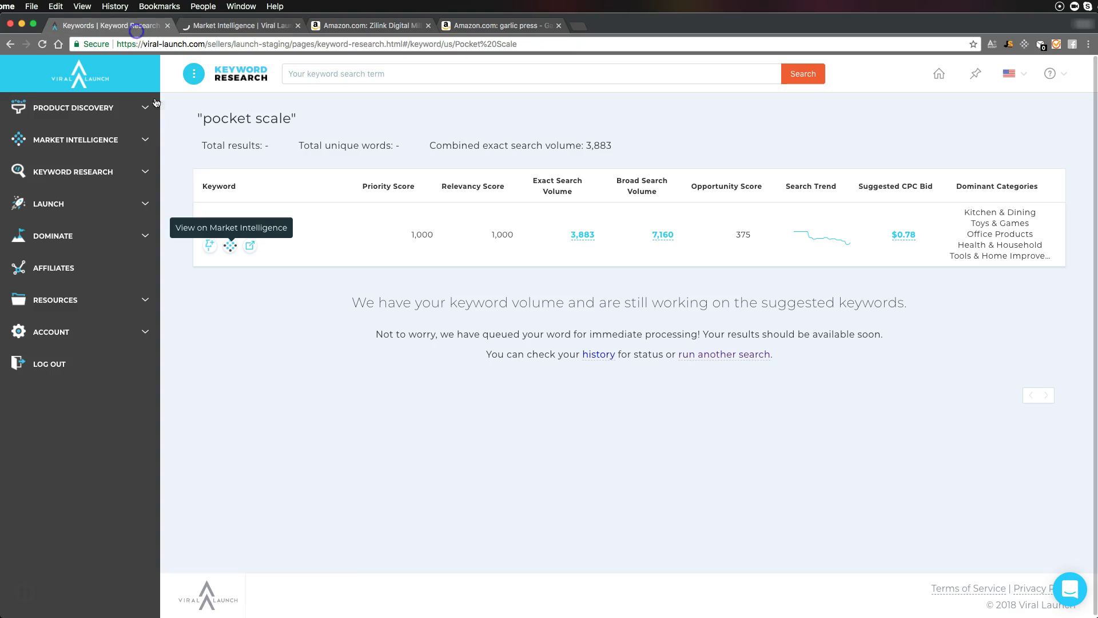
pyautogui.moveTo(372, 25); pyautogui.dragTo(240, 26)
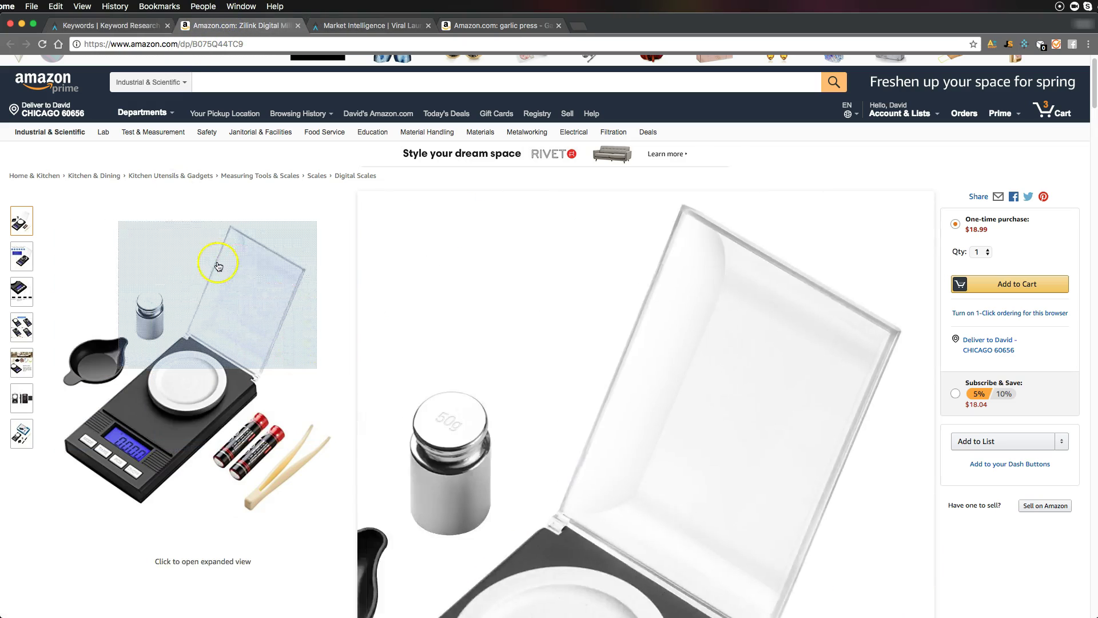
pyautogui.click(156, 26)
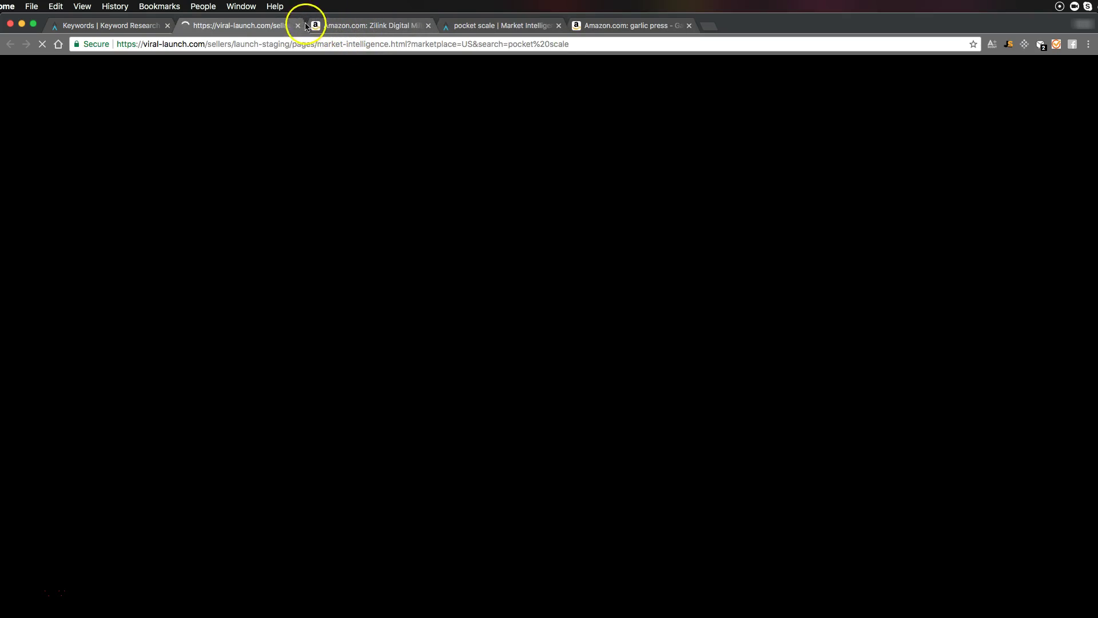
pyautogui.click(298, 26)
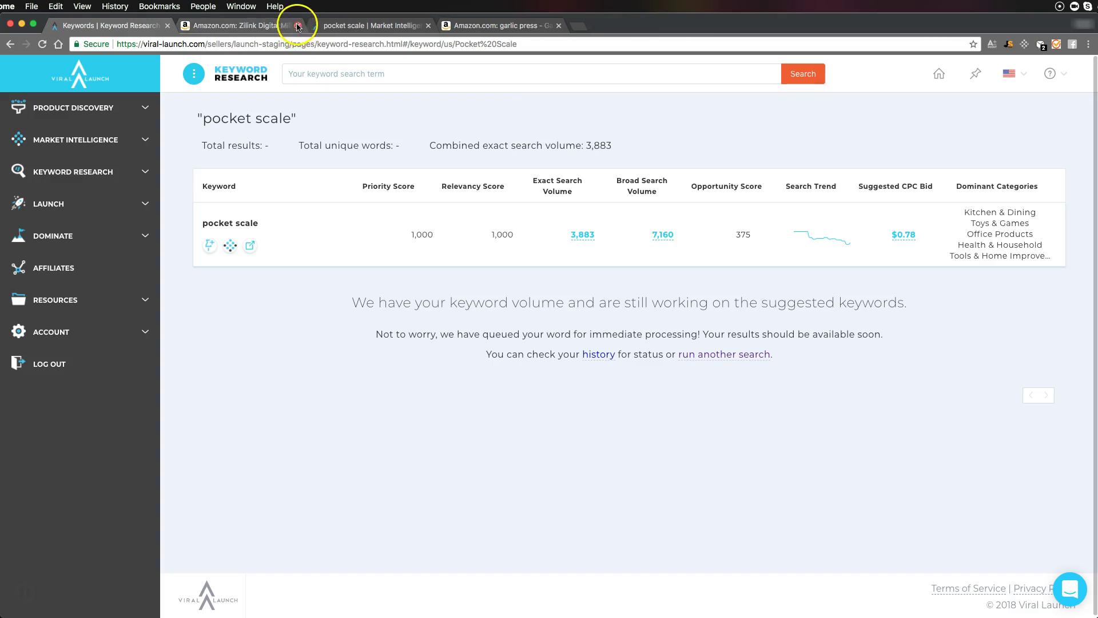
# Return to the Amazon home page from the Zilink listing and search all departments for "Pocket Scale"
pyautogui.click(298, 25)
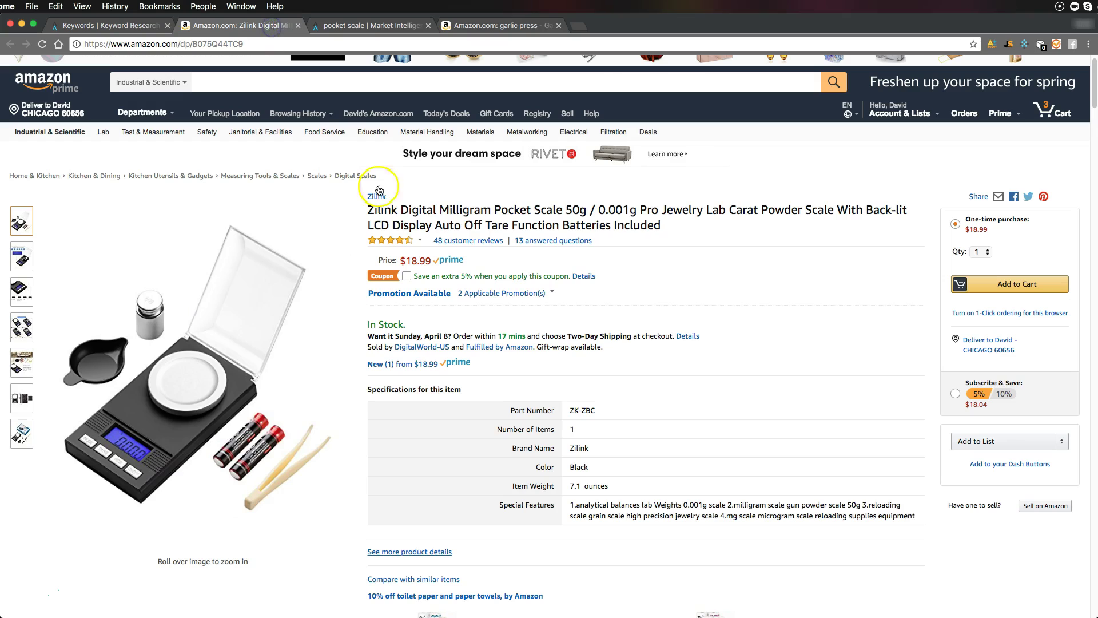
pyautogui.click(57, 82)
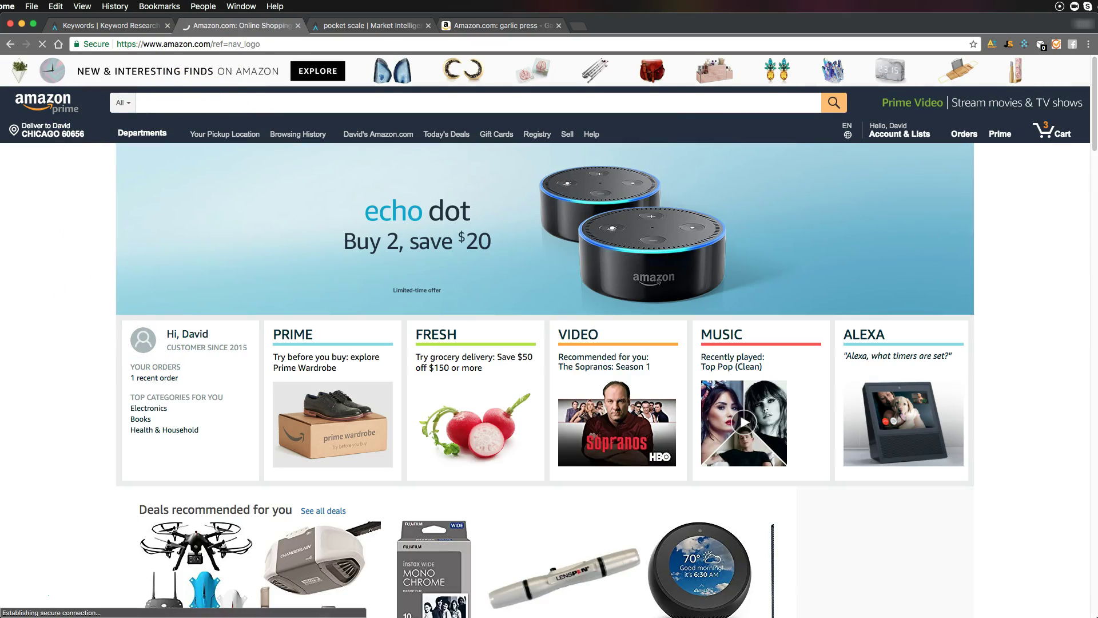
pyautogui.rightClick(208, 97)
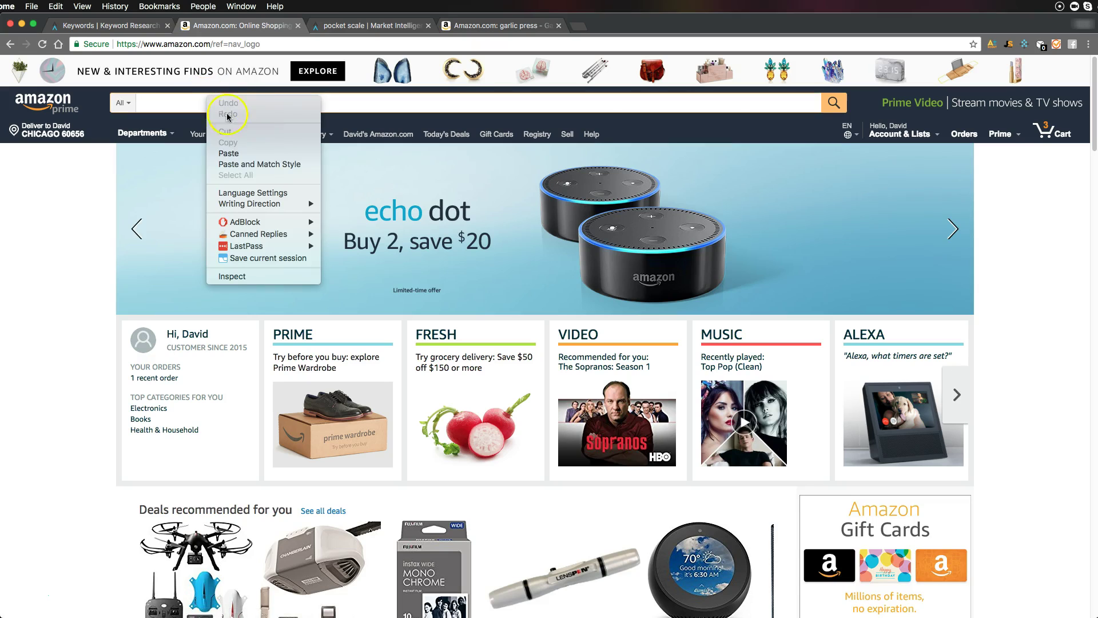
pyautogui.click(239, 153)
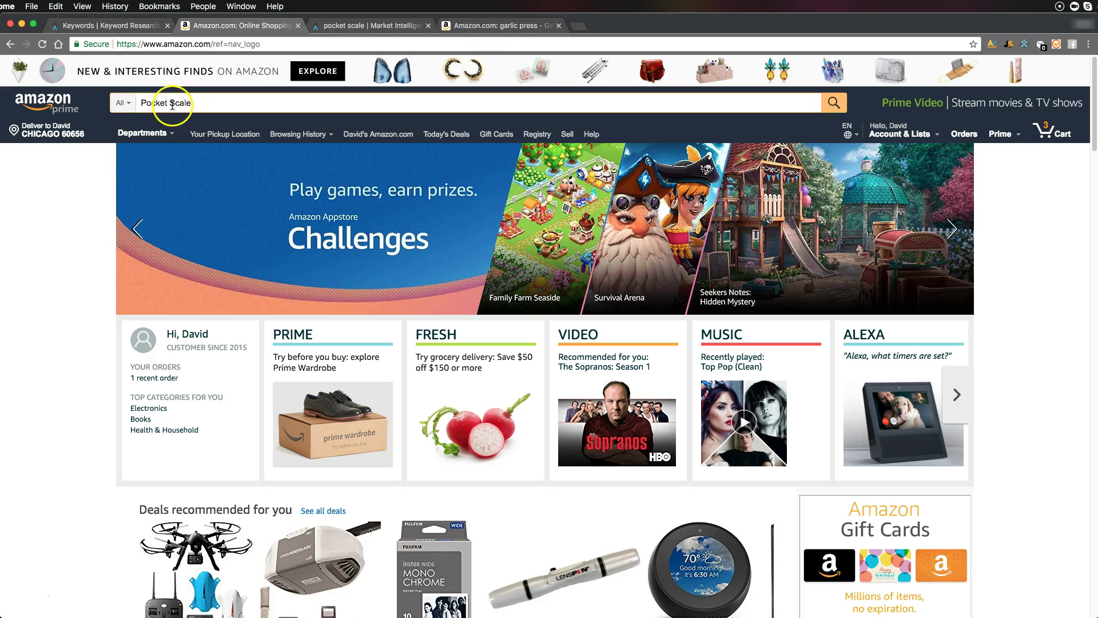
pyautogui.click(835, 107)
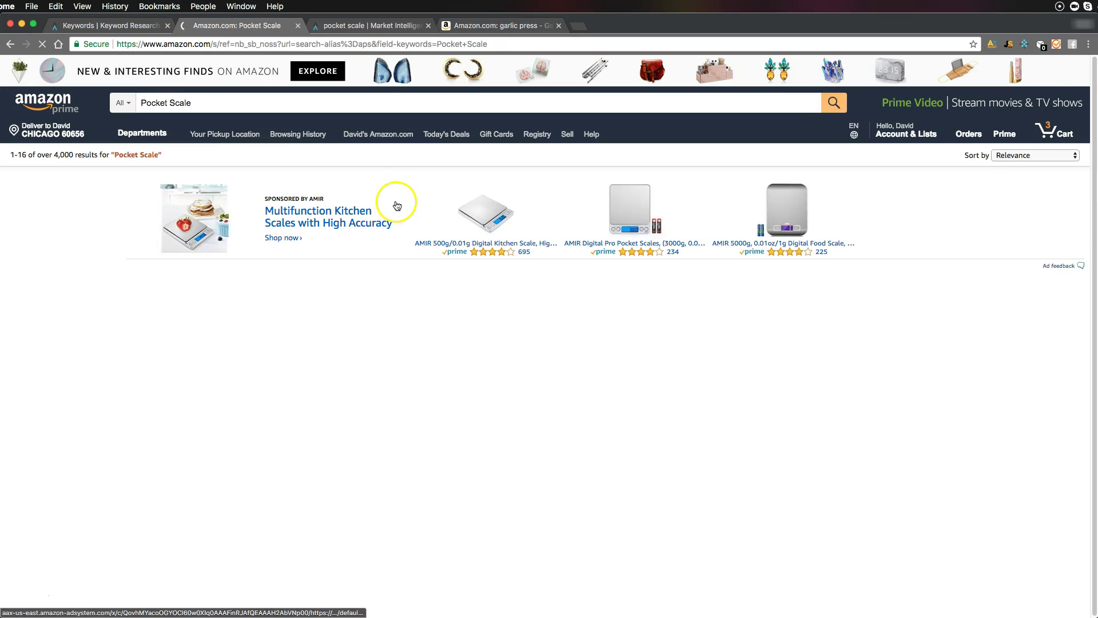
# Run the Viral Launch analysis on the Pocket Scale results, review search volume, sales, reviews and idea score, and close the overlay
pyautogui.scroll(-4, 682, 381)
pyautogui.scroll(-4, 797, 410)
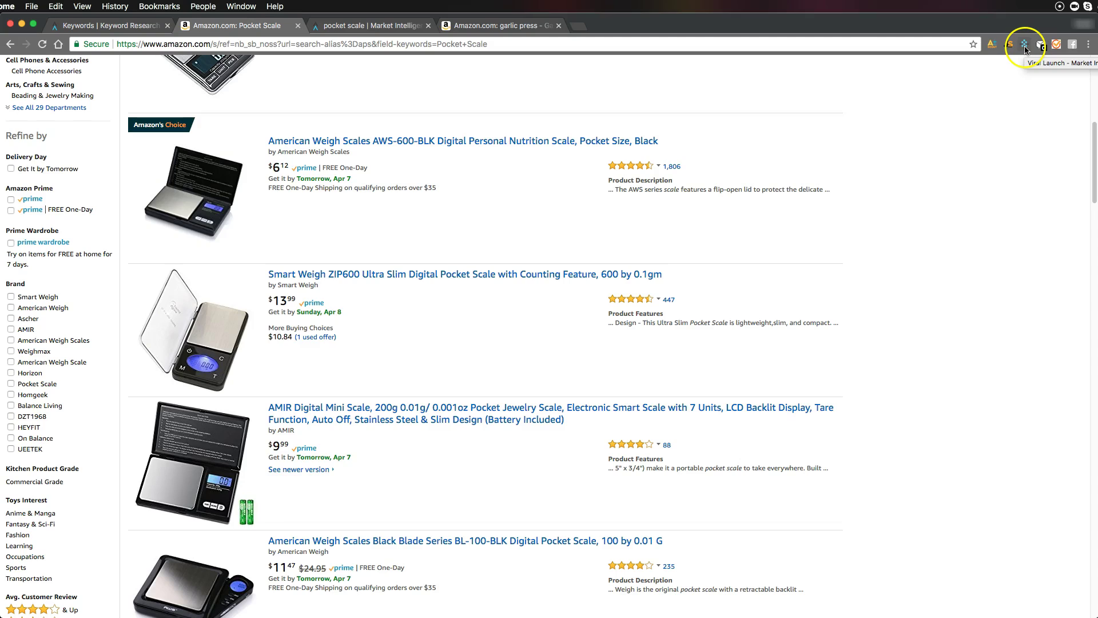
pyautogui.click(1025, 45)
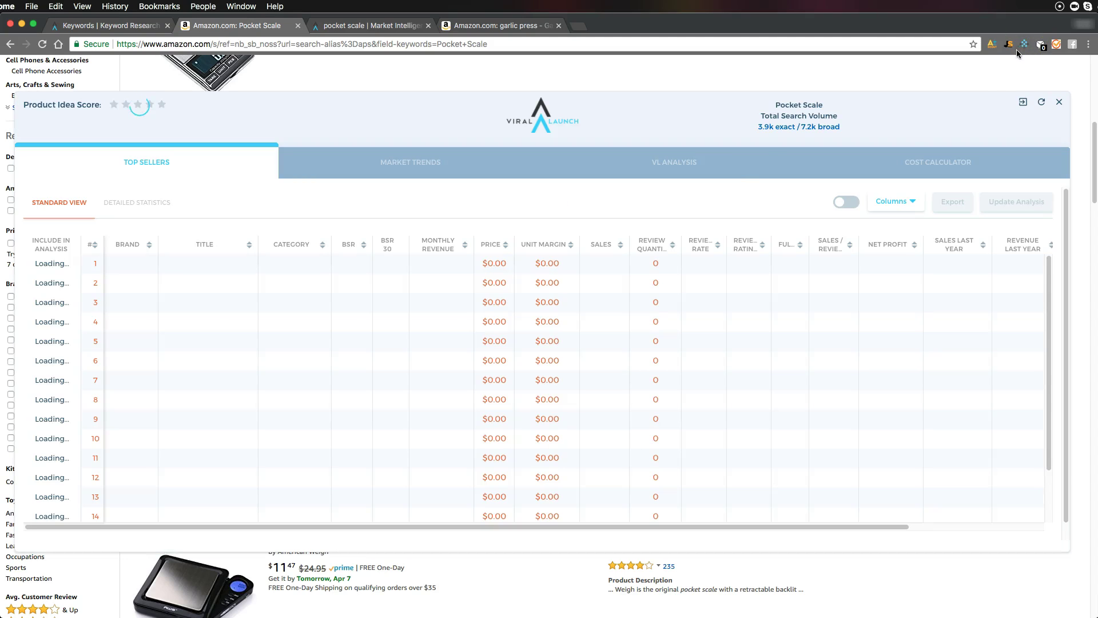
pyautogui.moveTo(708, 132); pyautogui.dragTo(706, 113)
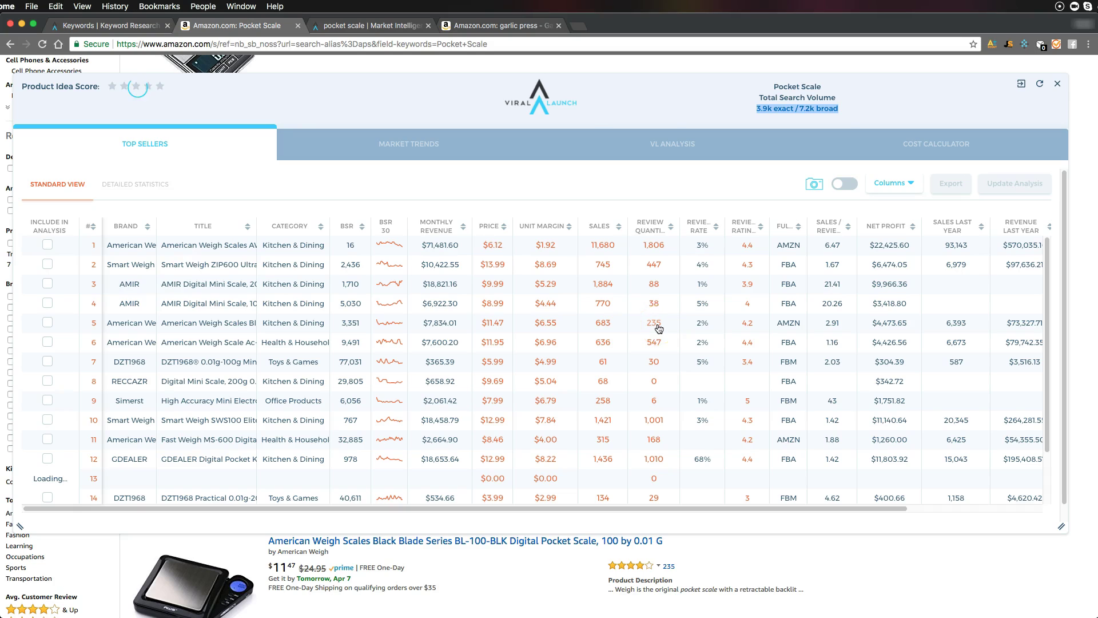
pyautogui.click(600, 327)
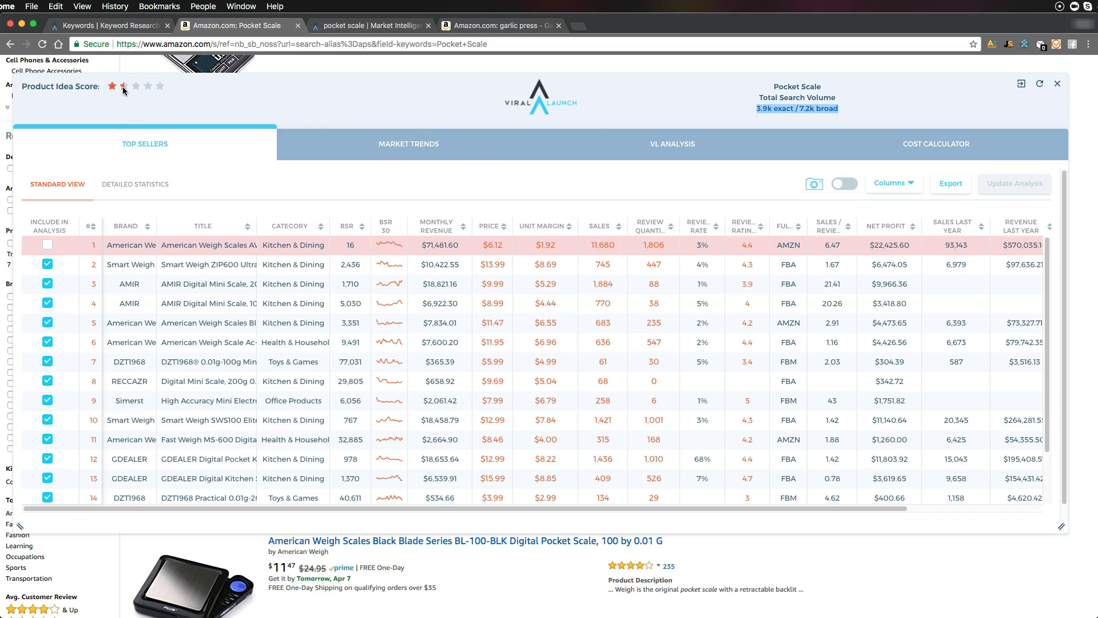
pyautogui.click(1057, 84)
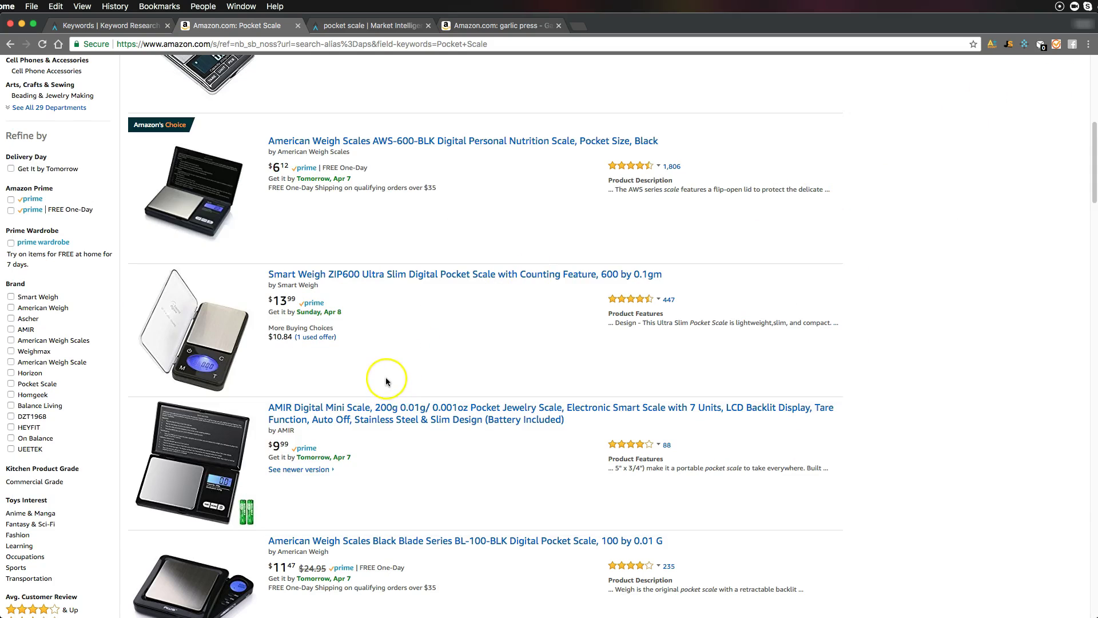
# Examine the Pocket Scale search results down to the Zilink listing, comparing product designs, prices and review counts
pyautogui.scroll(-2, 386, 387)
pyautogui.scroll(-6, 390, 385)
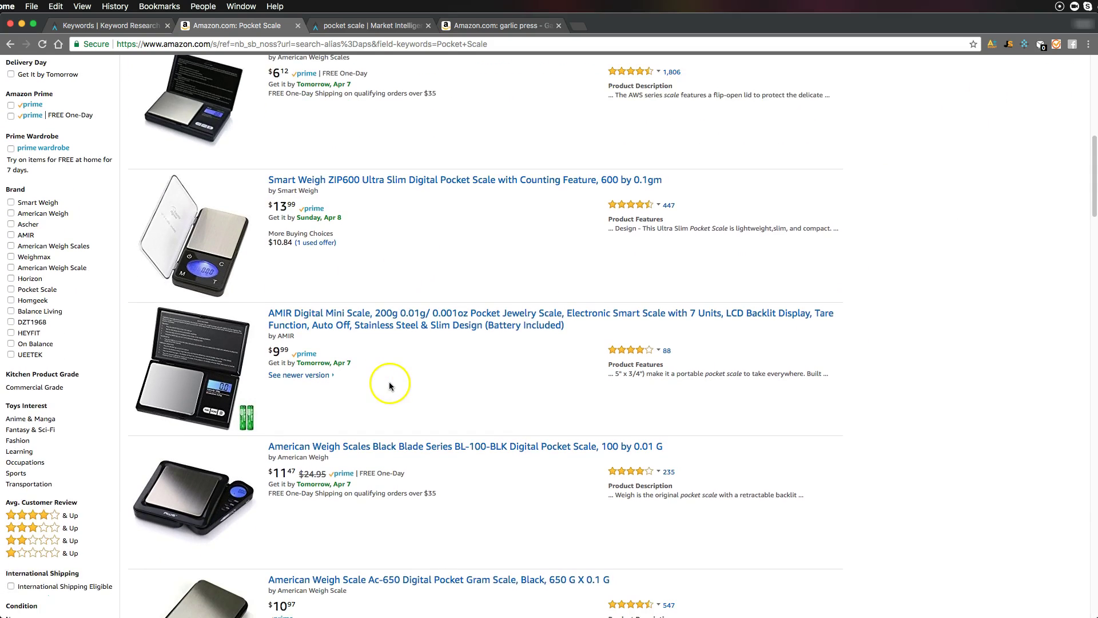
pyautogui.scroll(-2, 387, 386)
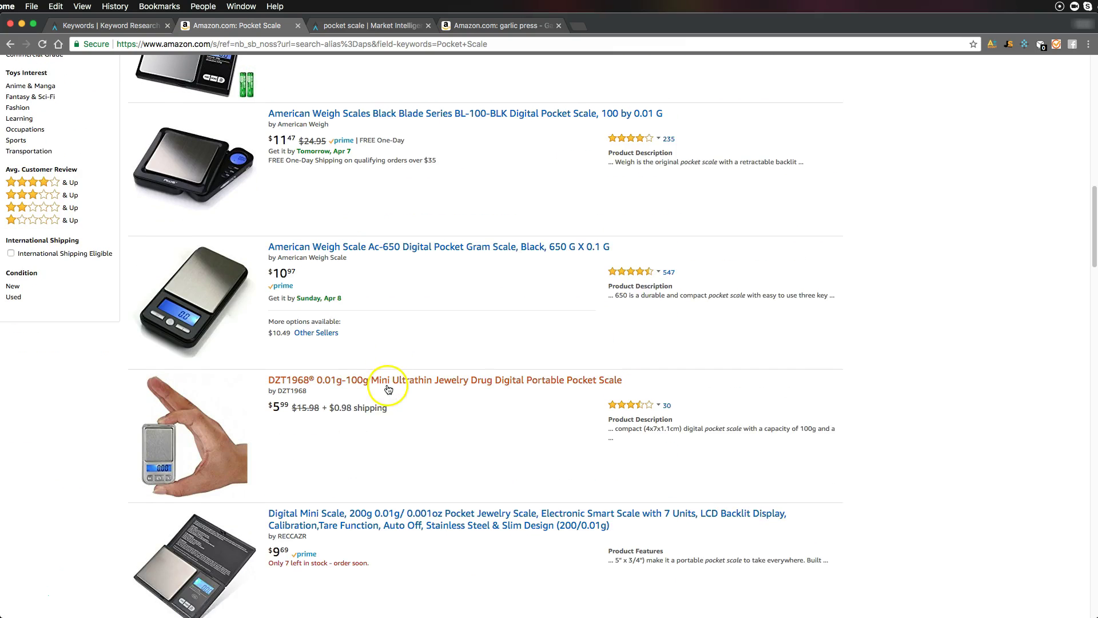
pyautogui.scroll(-5, 386, 389)
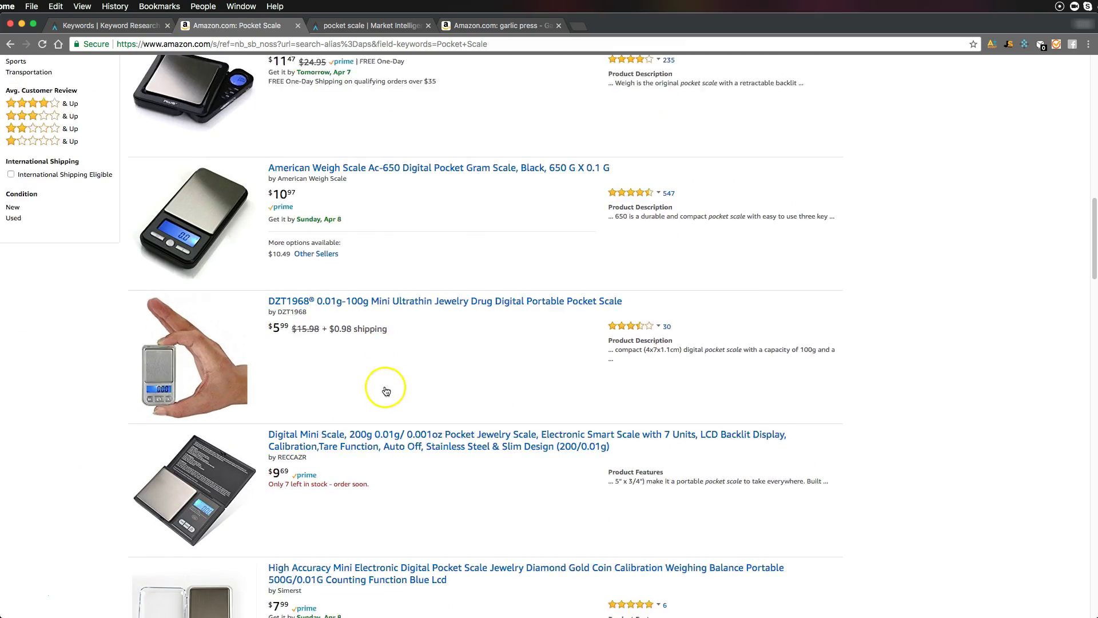
pyautogui.scroll(-6, 386, 393)
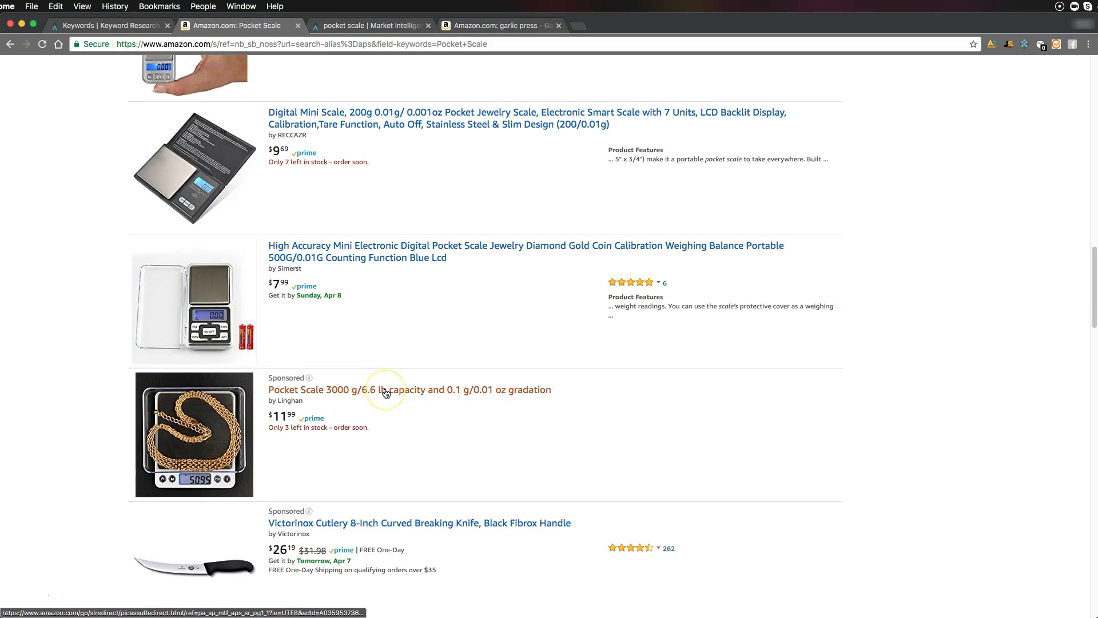
pyautogui.scroll(-3, 386, 392)
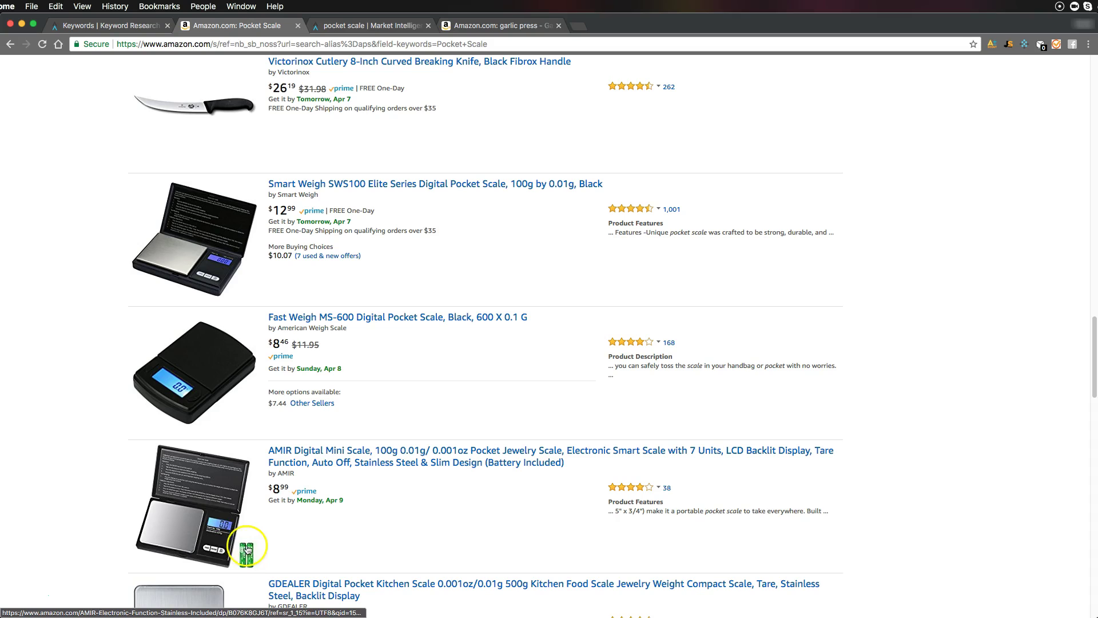
pyautogui.scroll(-3, 378, 451)
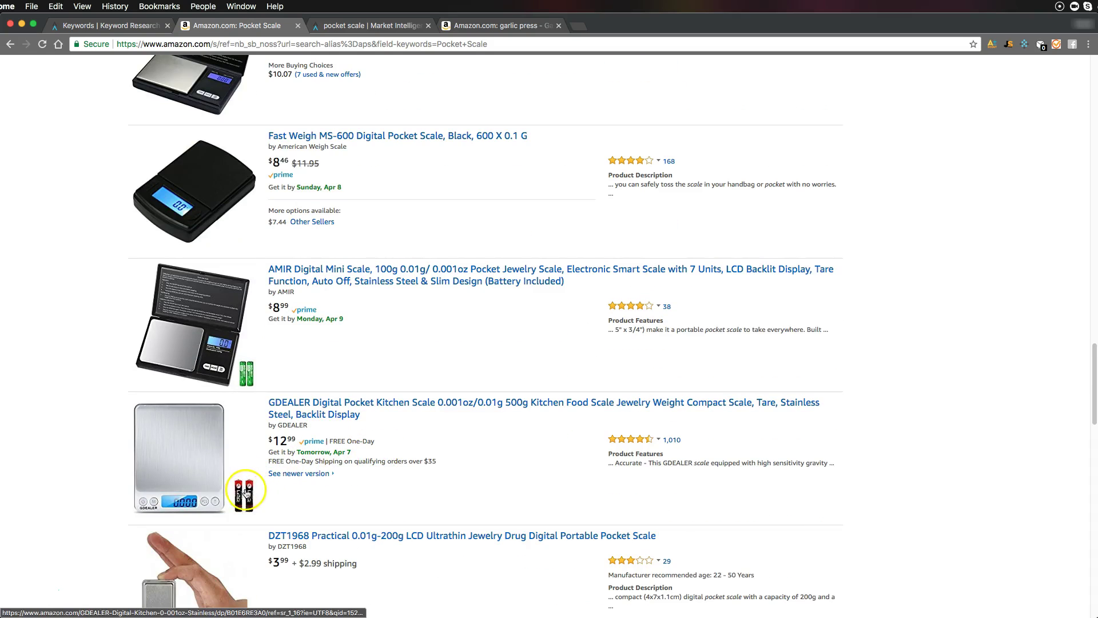
pyautogui.scroll(-5, 354, 369)
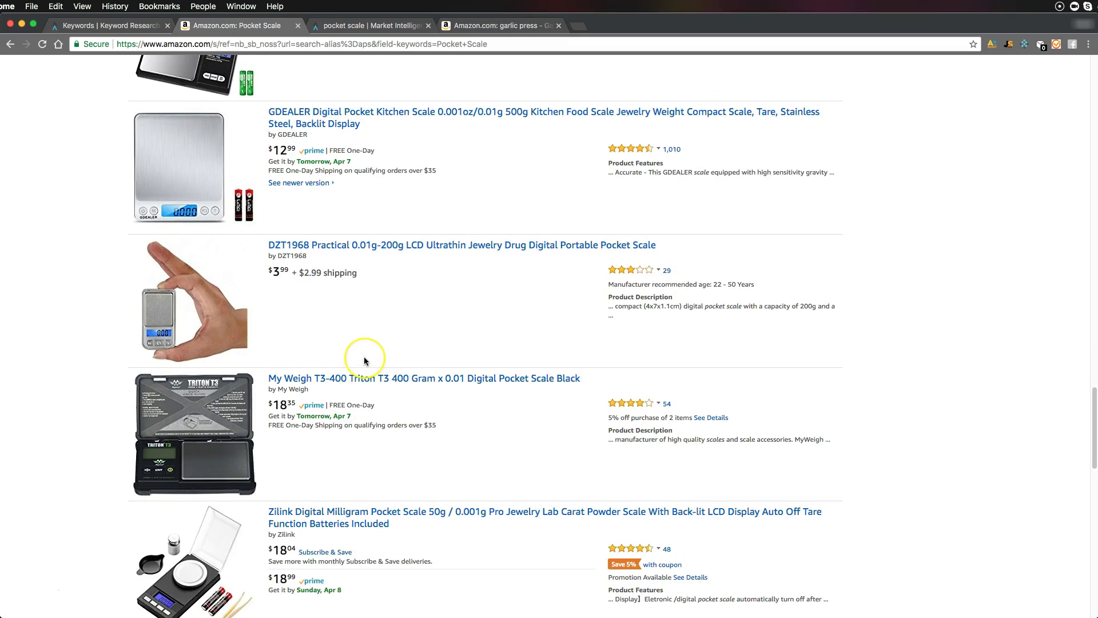
pyautogui.scroll(-2, 364, 361)
pyautogui.scroll(-3, 363, 359)
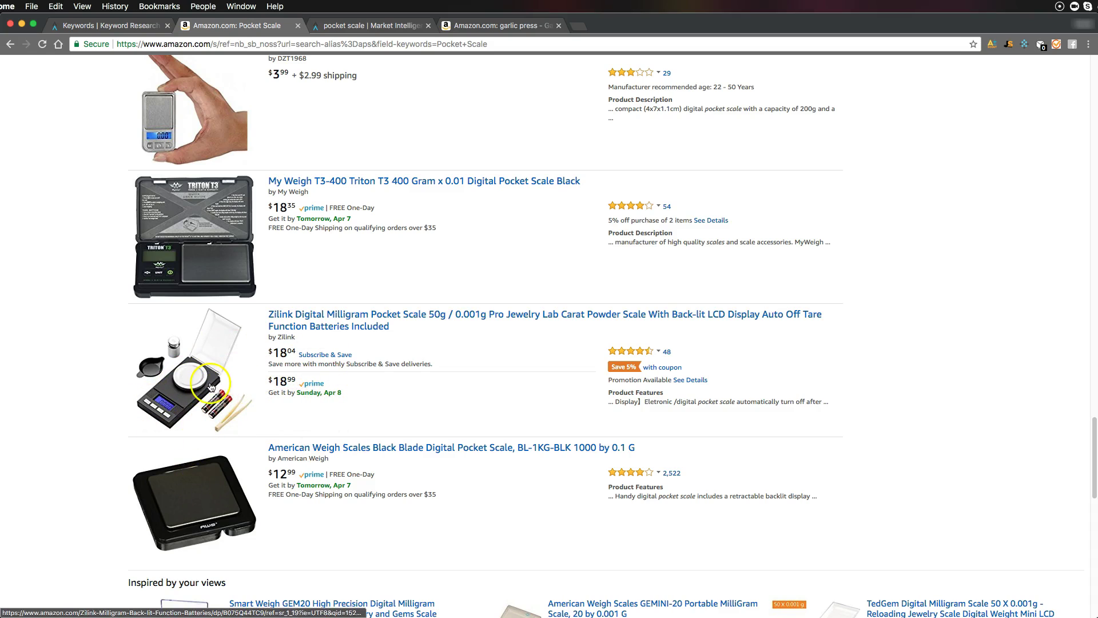
# Compare the Zilink scale's images and included accessories with the competing pocket scales listed above it
pyautogui.scroll(3, 317, 257)
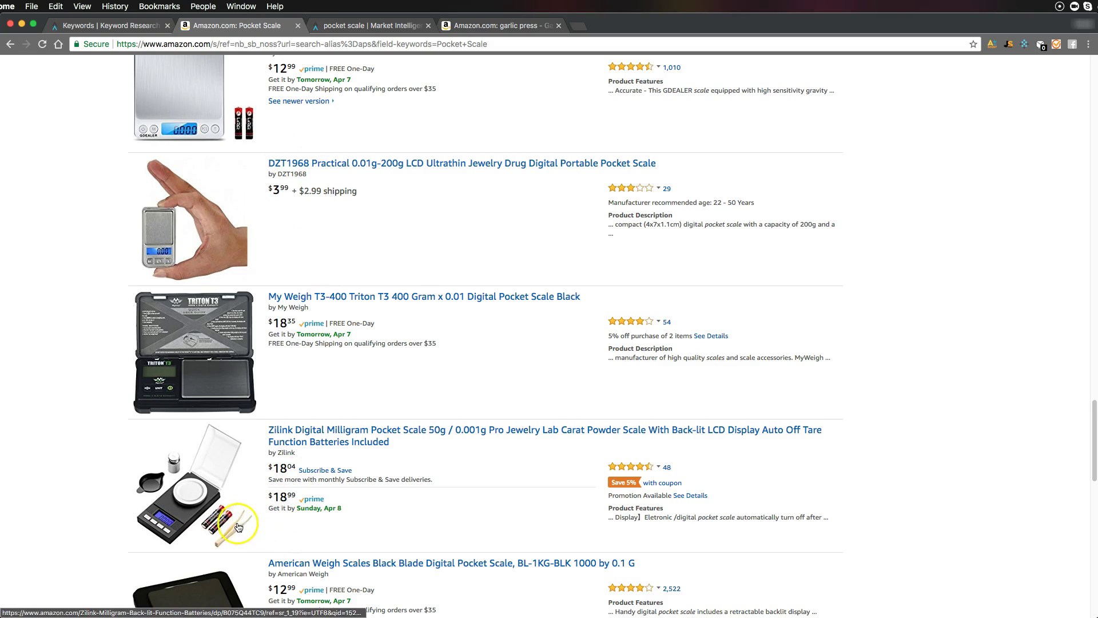
pyautogui.scroll(2, 153, 489)
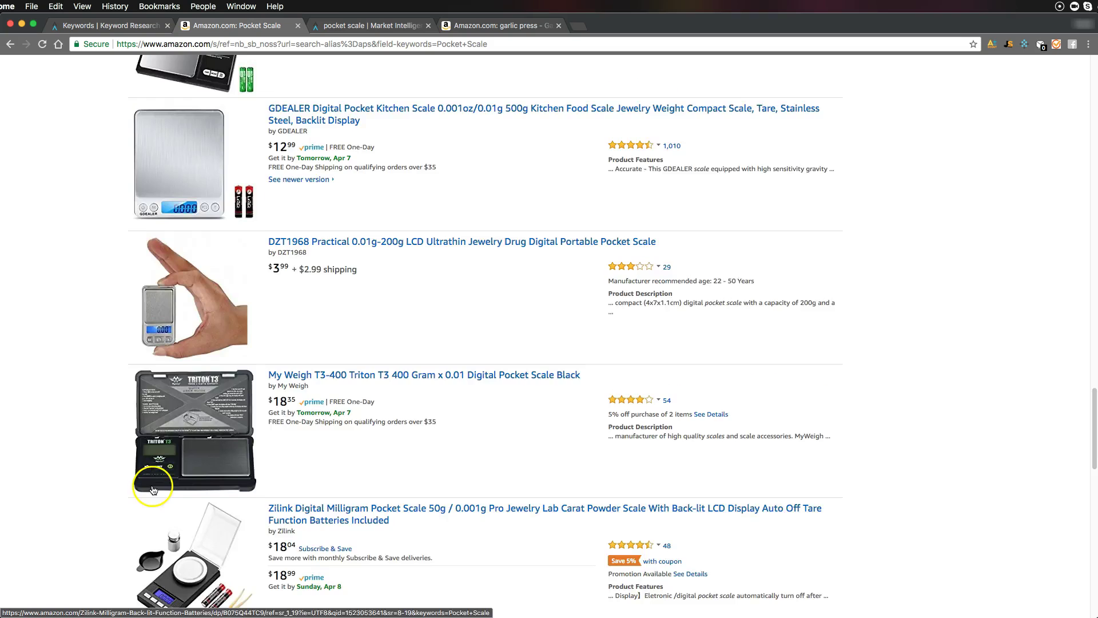
pyautogui.scroll(3, 154, 490)
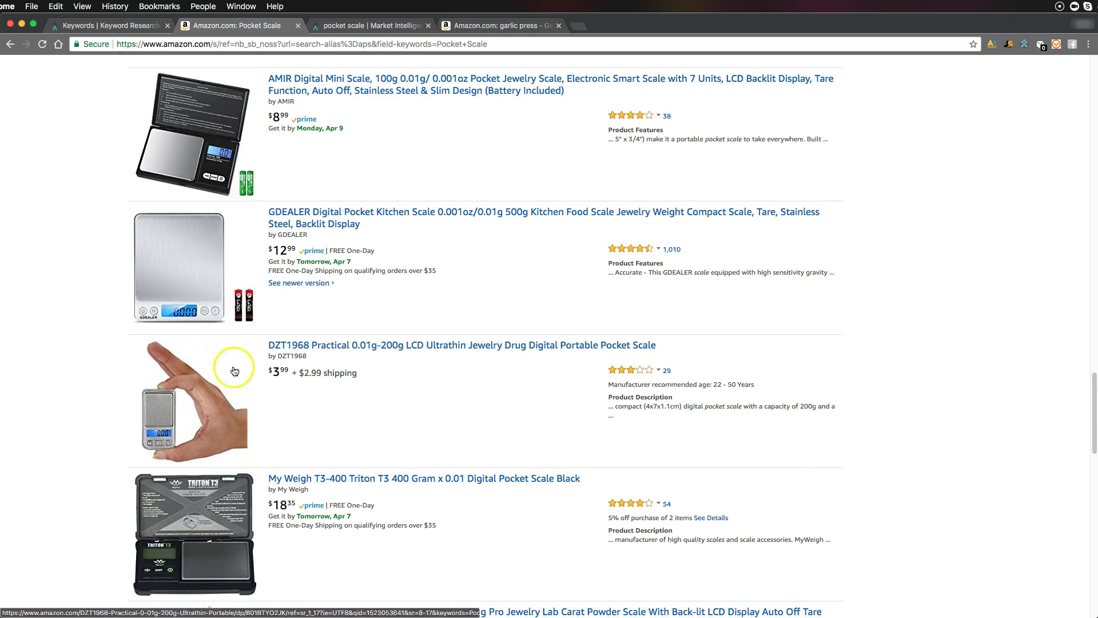
pyautogui.scroll(-8, 234, 370)
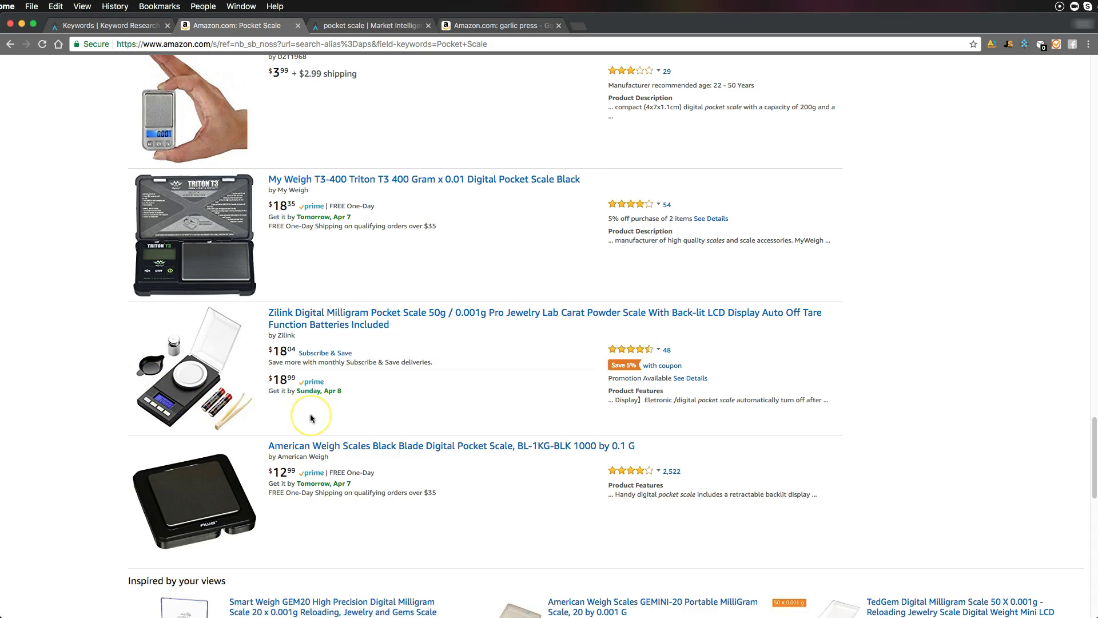
pyautogui.scroll(7, 310, 415)
pyautogui.scroll(12, 311, 419)
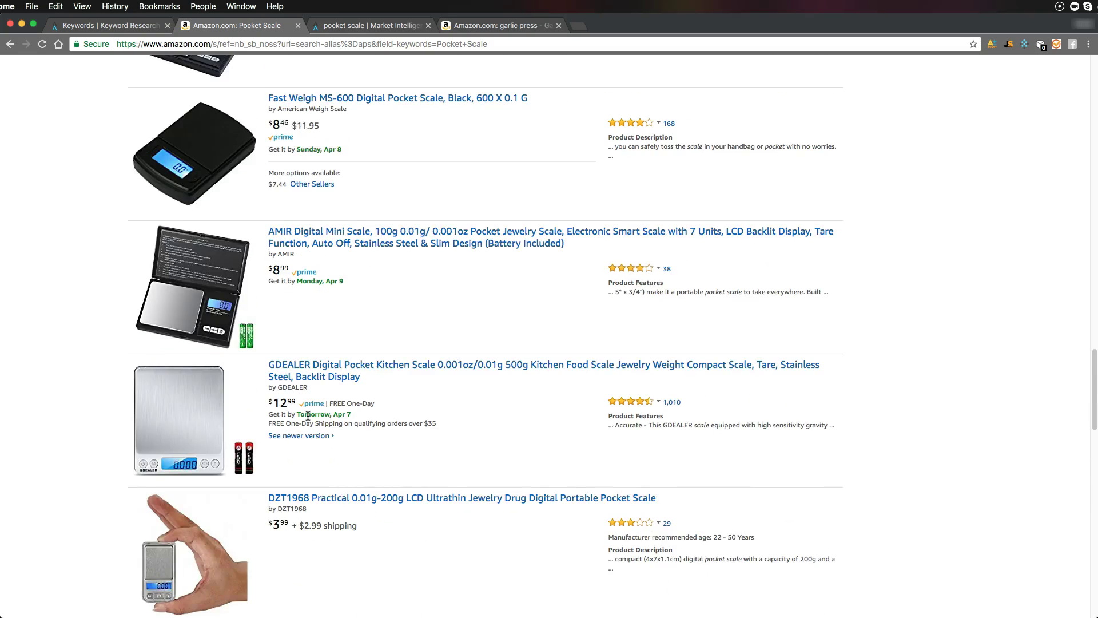
pyautogui.scroll(10, 309, 418)
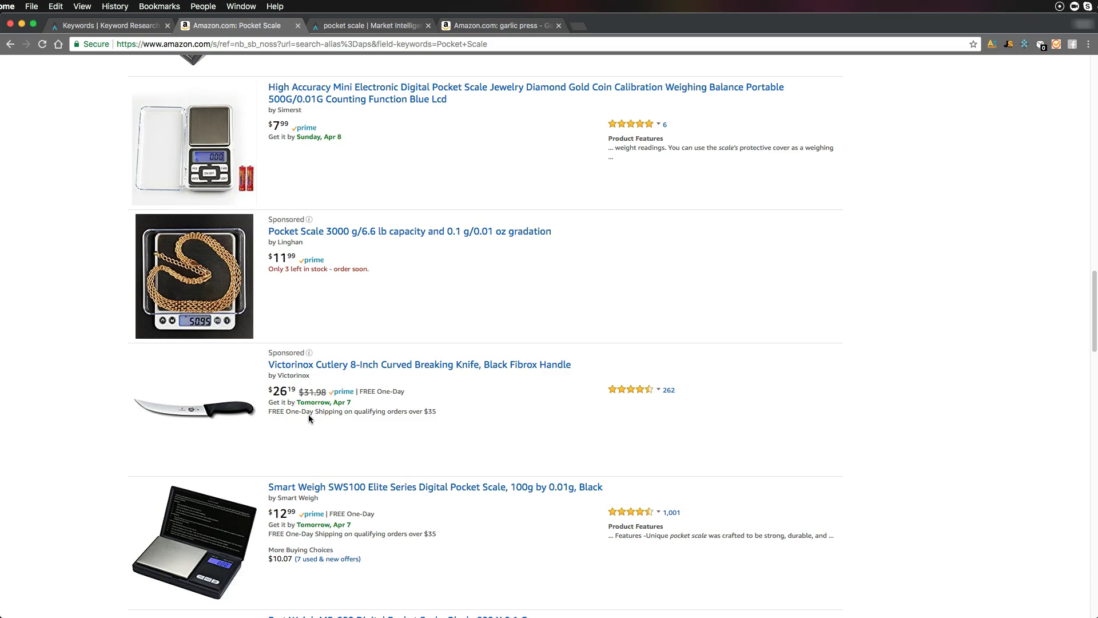
# Compare the Amazon Pocket Scale results with the keyword's search volume and top sellers in Viral Launch Market Intelligence
pyautogui.scroll(10, 307, 418)
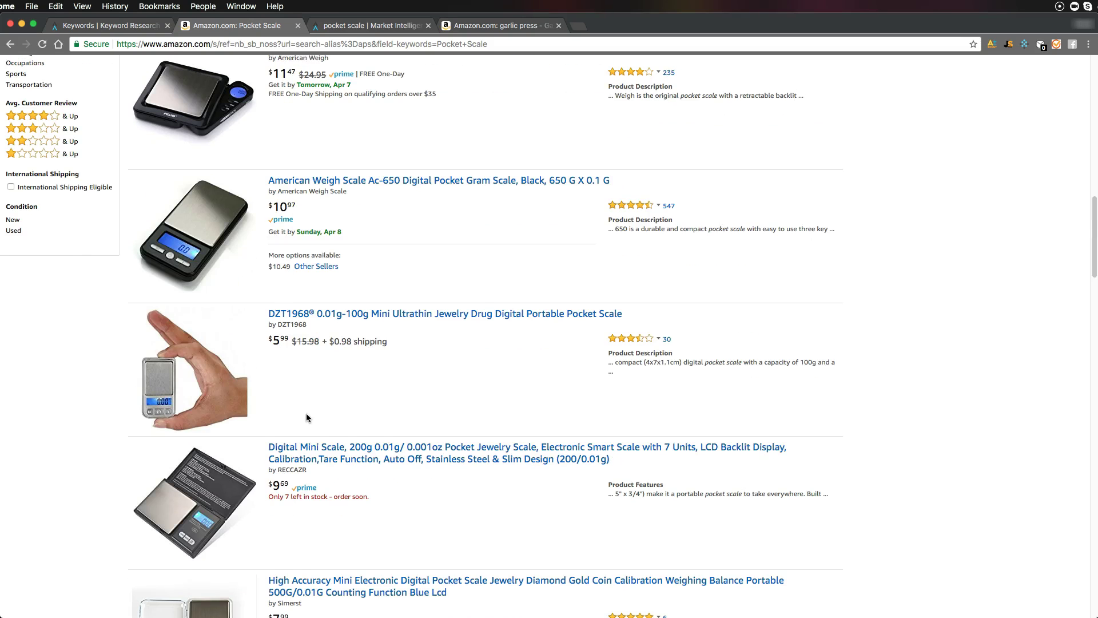
pyautogui.scroll(13, 307, 418)
pyautogui.scroll(7, 306, 417)
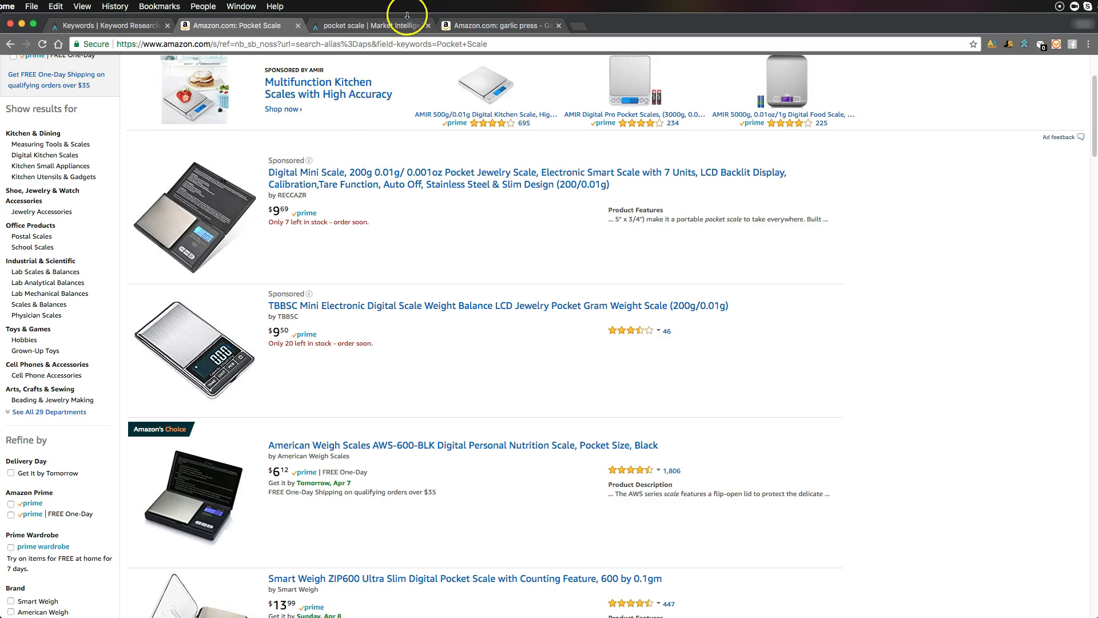
pyautogui.click(389, 25)
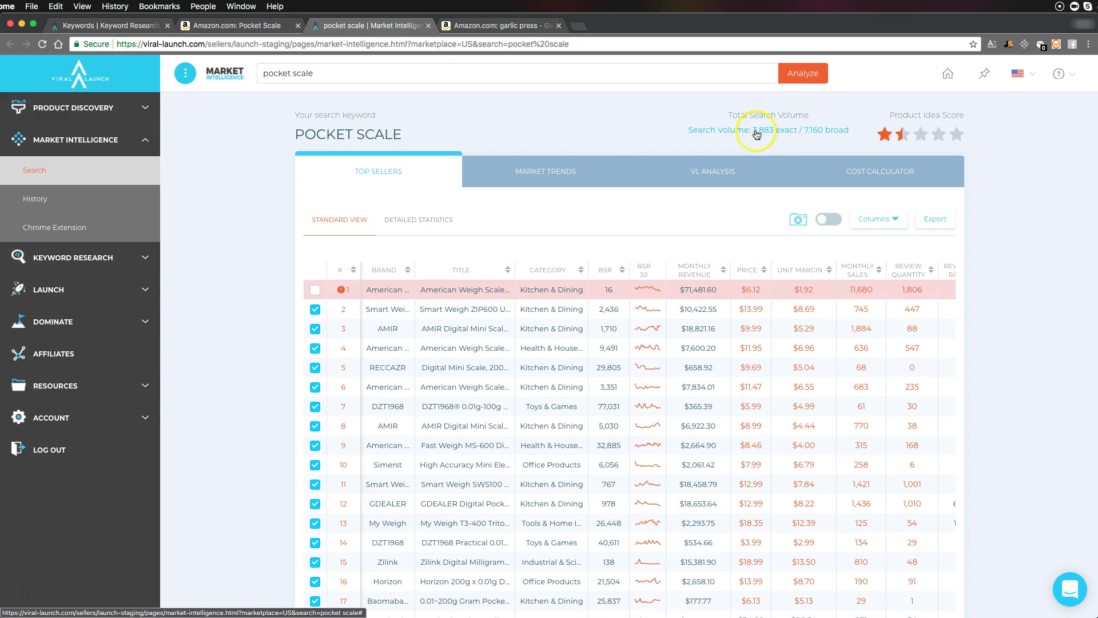
pyautogui.click(247, 25)
pyautogui.scroll(3, 274, 173)
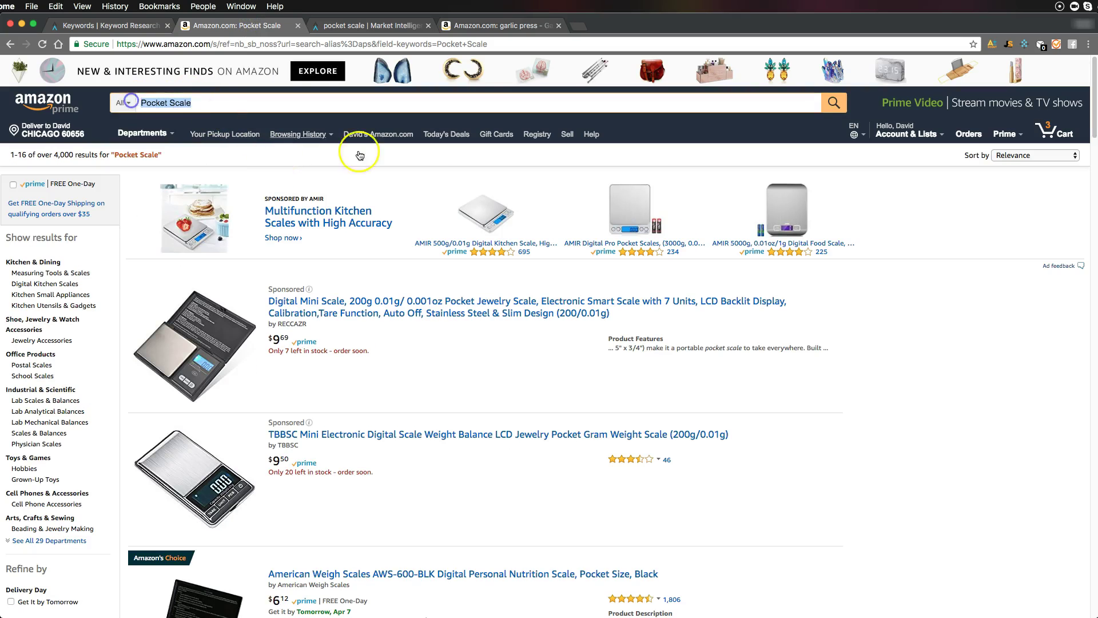
pyautogui.click(366, 26)
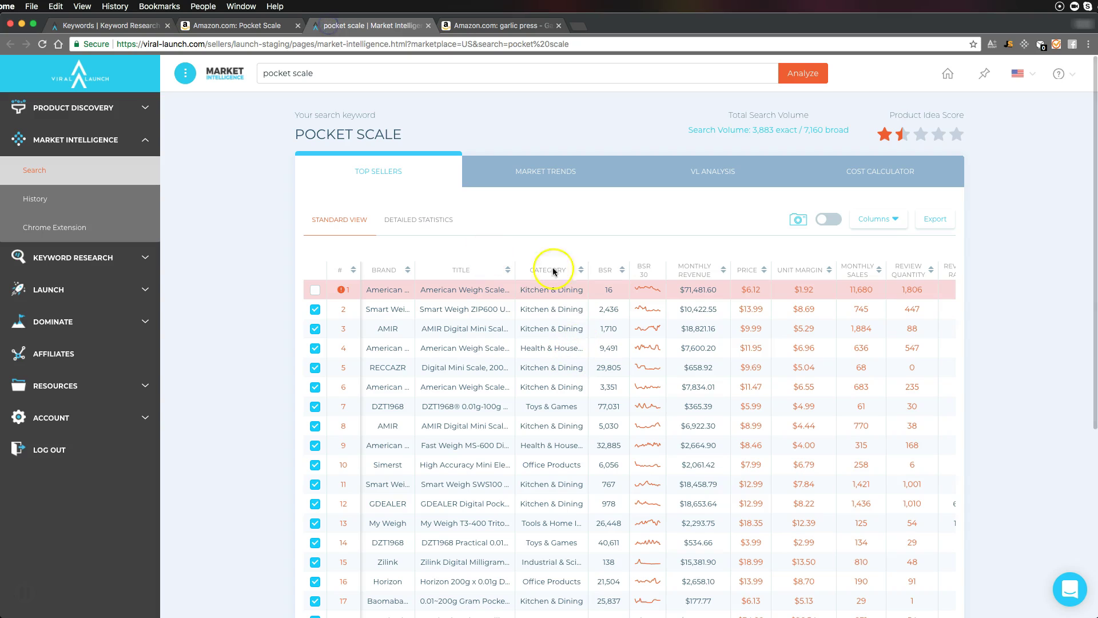
pyautogui.click(209, 25)
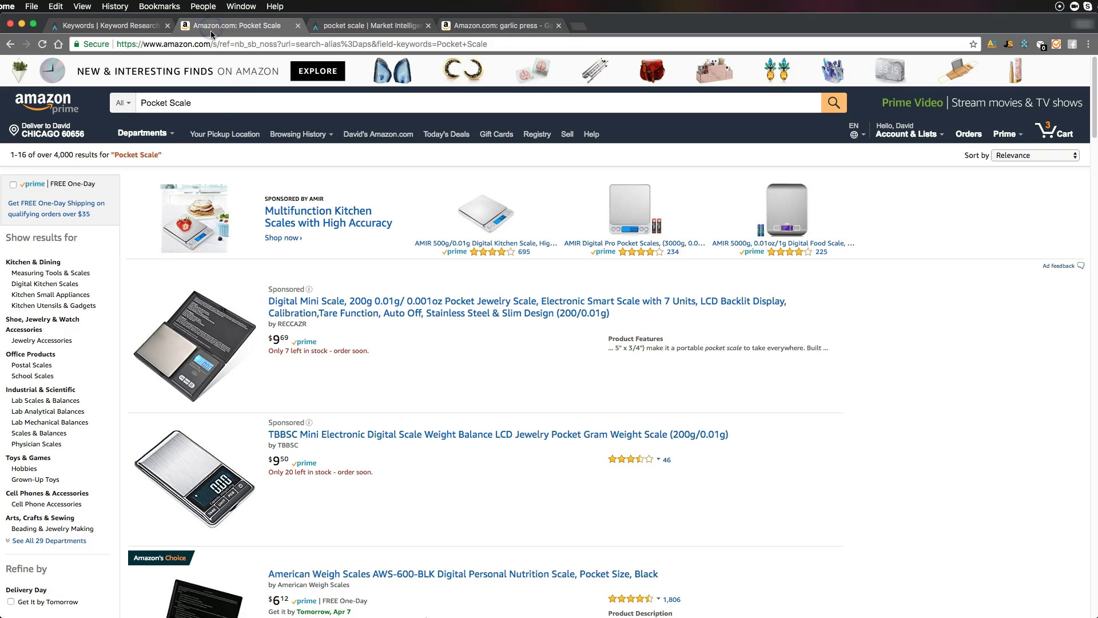
# Find the Zilink Digital Milligram Pocket Scale in the Amazon search results and open its listing
pyautogui.scroll(-10, 385, 453)
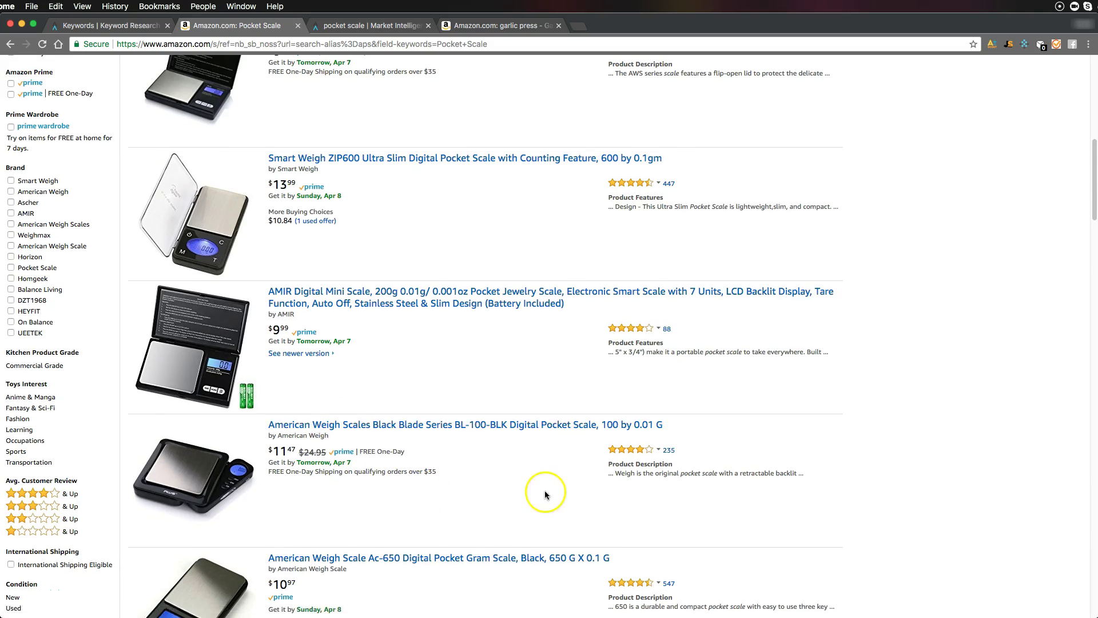
pyautogui.scroll(-15, 559, 497)
pyautogui.scroll(-7, 449, 474)
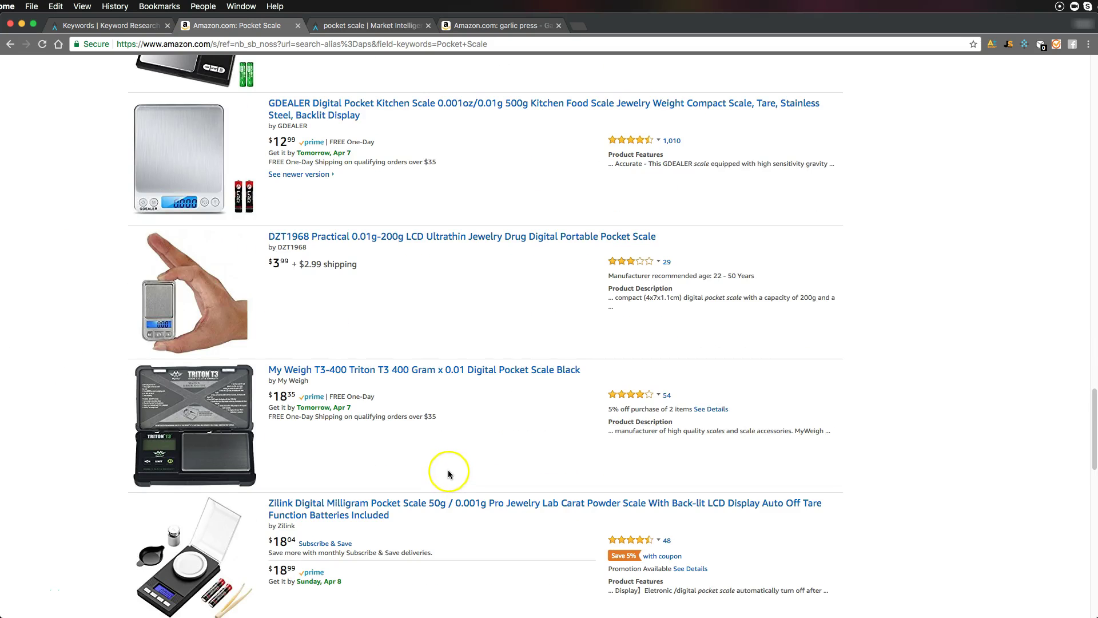
pyautogui.scroll(-5, 446, 472)
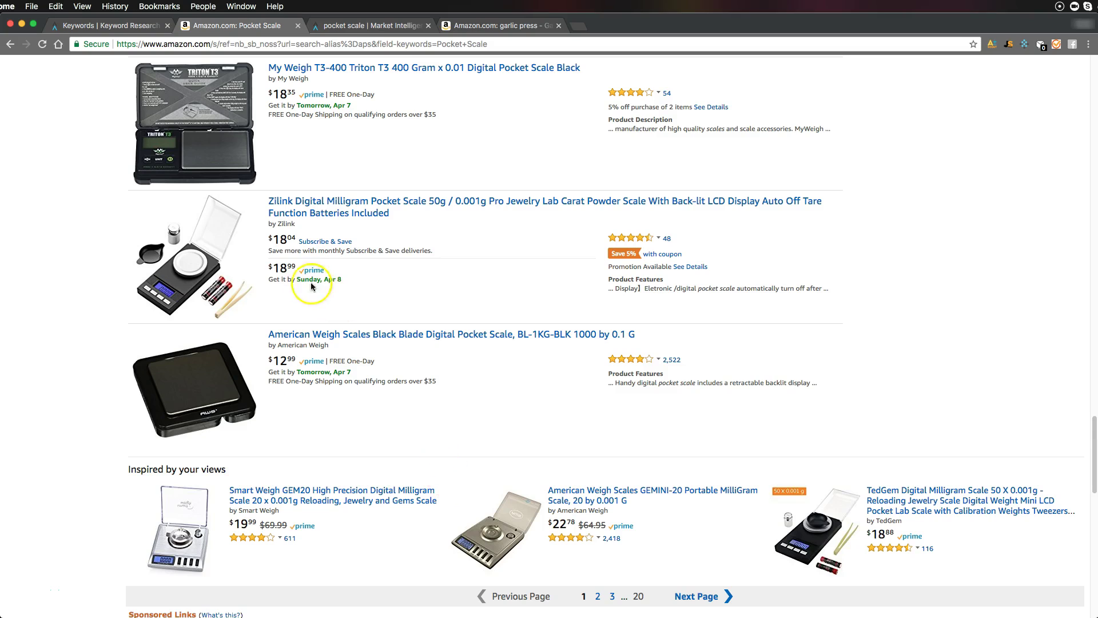
pyautogui.click(216, 275)
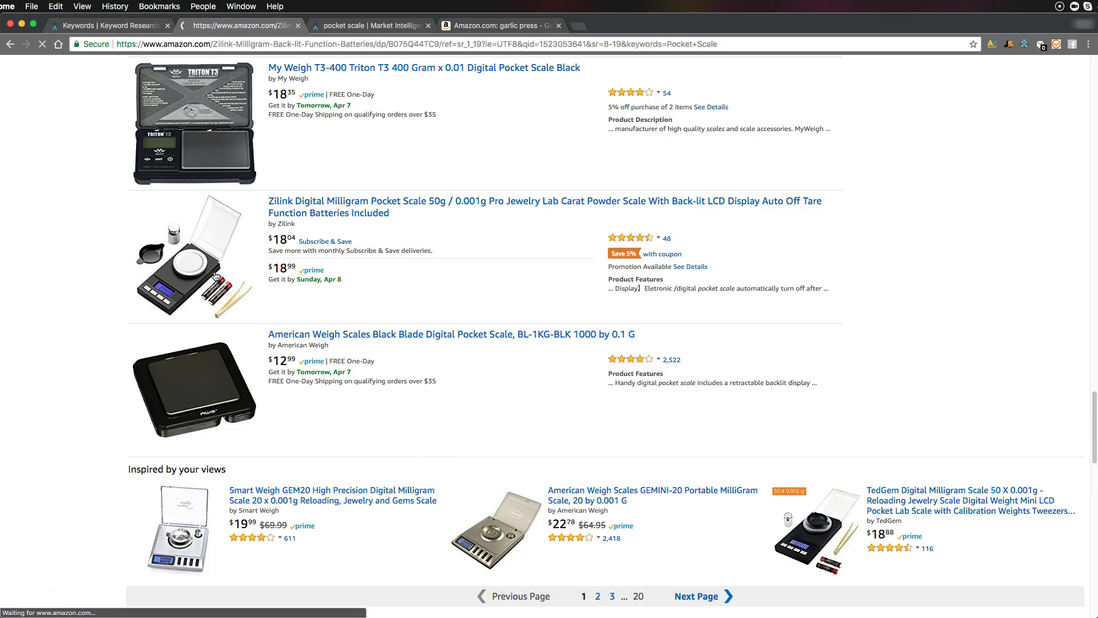
# Examine the Zilink scale's product features and details, including its dimensions, shipping weight and best sellers rank
pyautogui.scroll(-8, 518, 320)
pyautogui.scroll(-10, 525, 332)
pyautogui.scroll(-20, 524, 332)
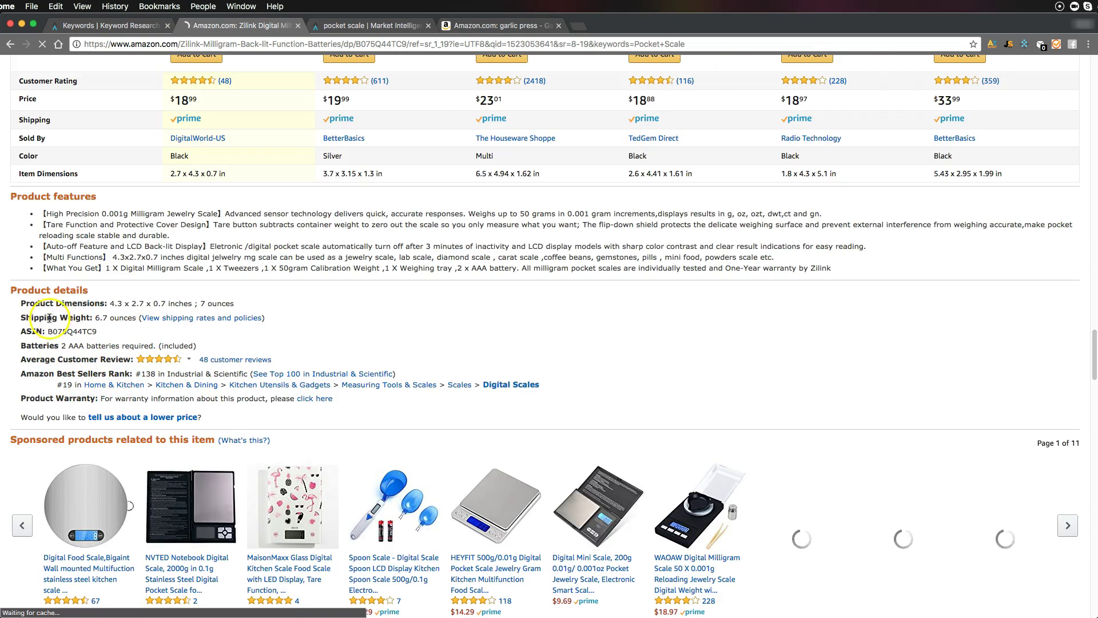
pyautogui.moveTo(20, 302); pyautogui.dragTo(398, 407)
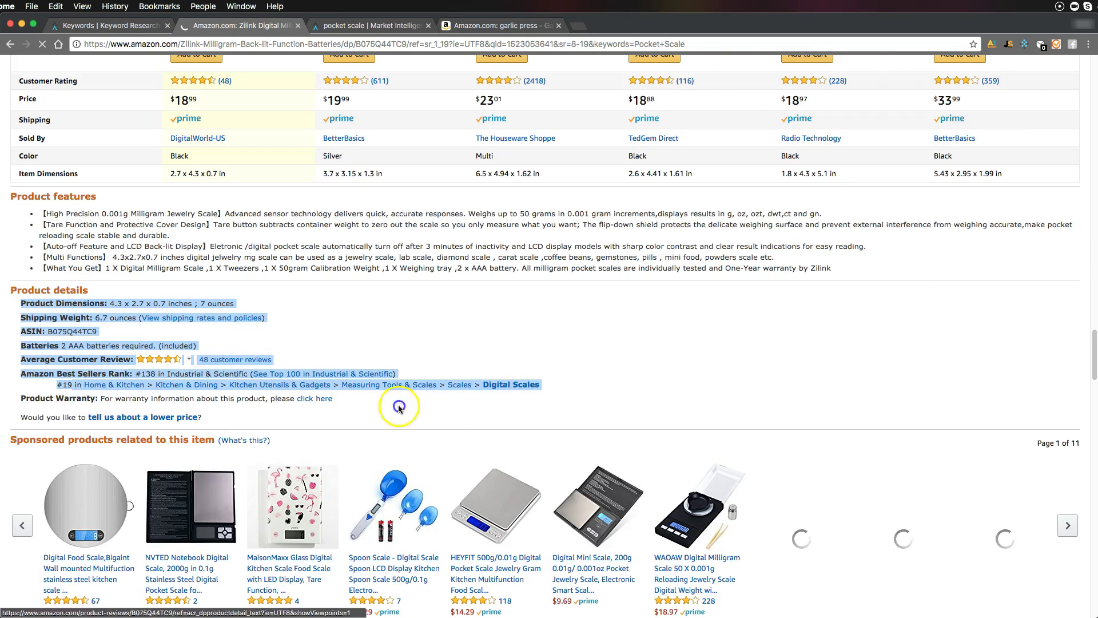
pyautogui.click(464, 421)
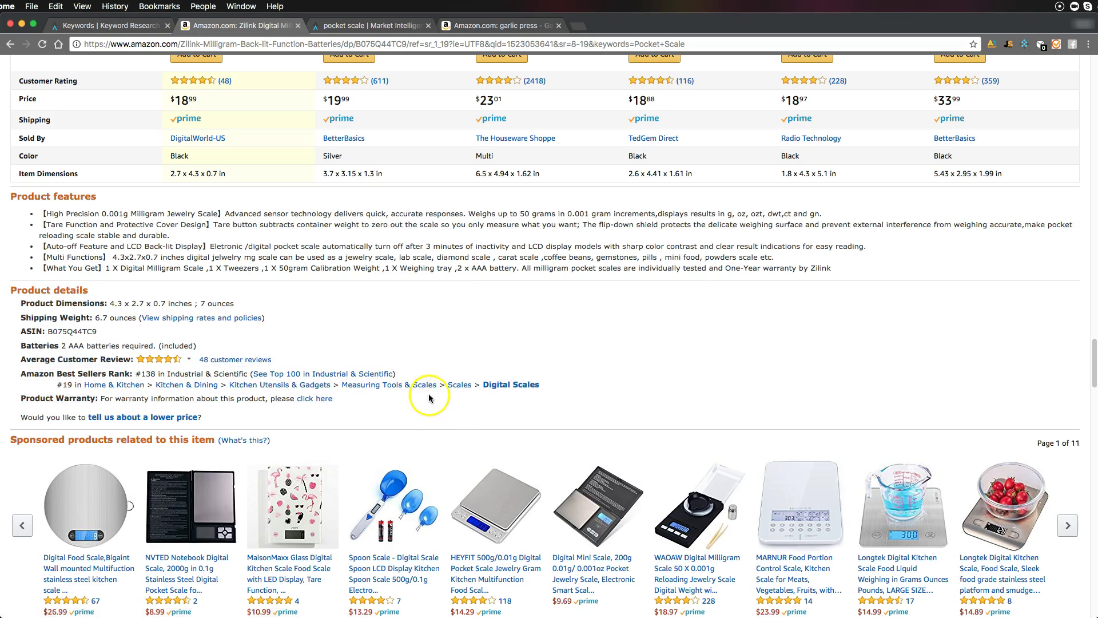
# Review the sponsored related products and the comparison with similar items on the Zilink listing
pyautogui.scroll(-7, 497, 516)
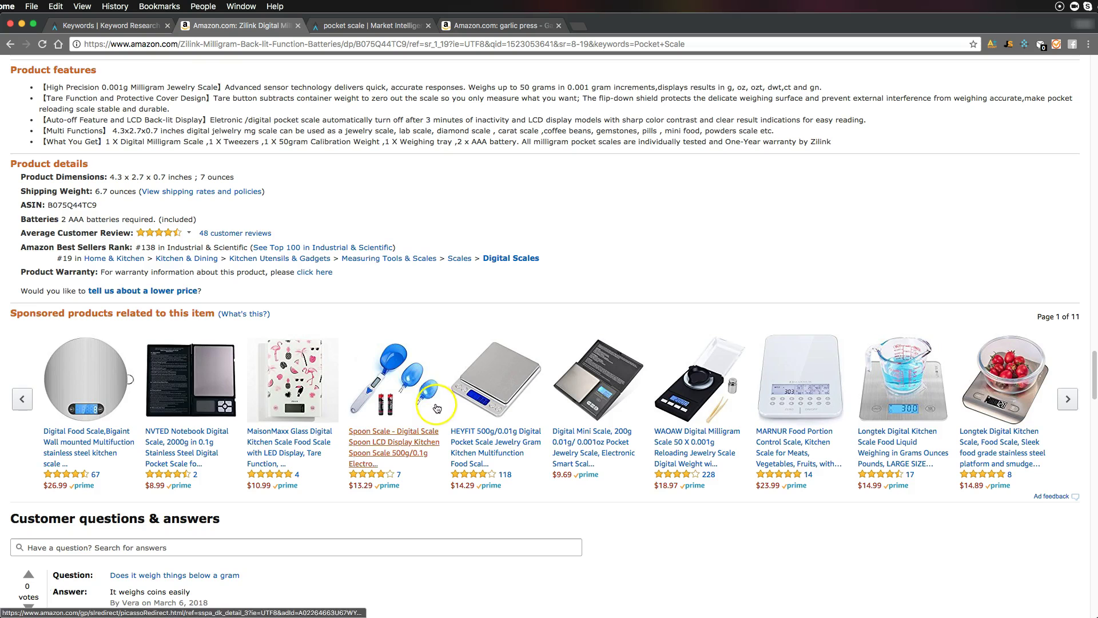
pyautogui.scroll(15, 497, 515)
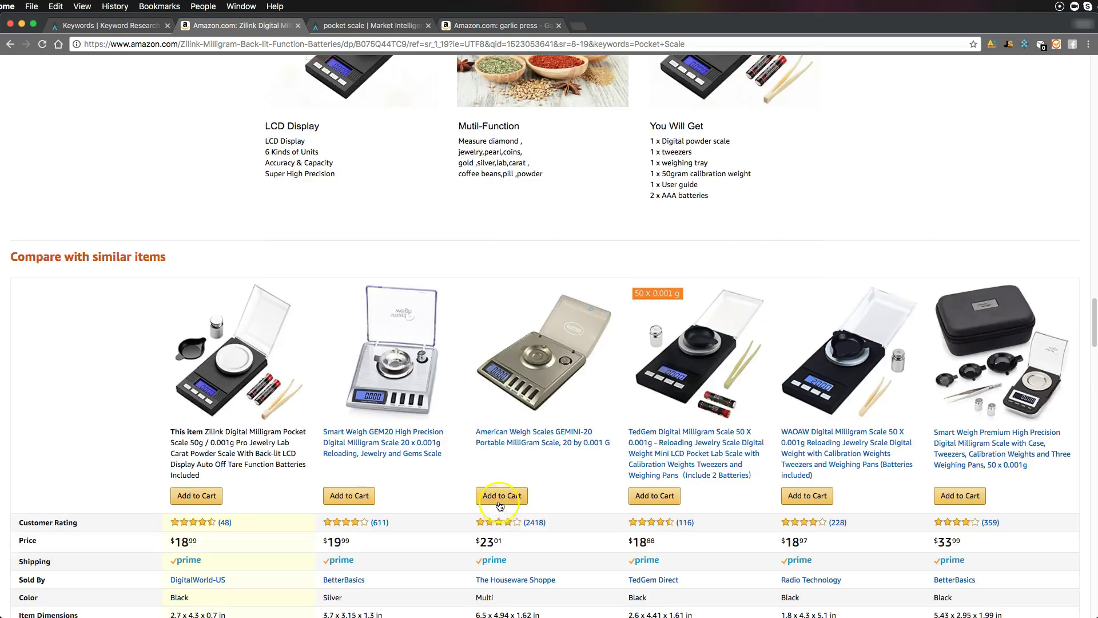
pyautogui.scroll(-12, 496, 503)
pyautogui.scroll(8, 498, 498)
pyautogui.scroll(15, 497, 496)
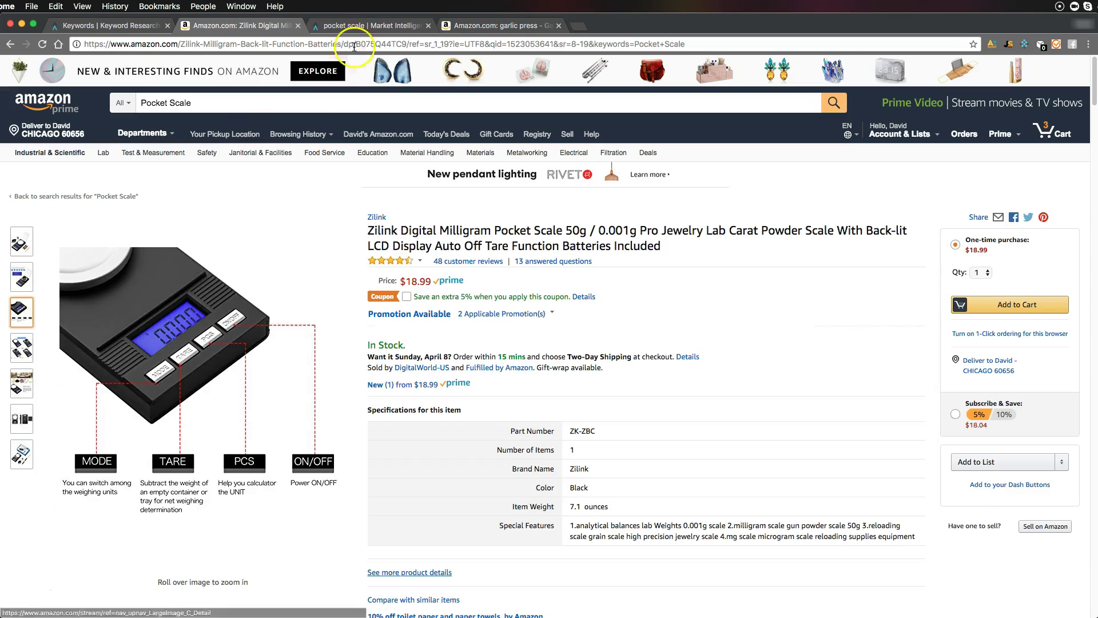
# Recheck the pocket scale search volume in Viral Launch and view the Zilink listing's main product image on Amazon
pyautogui.click(356, 26)
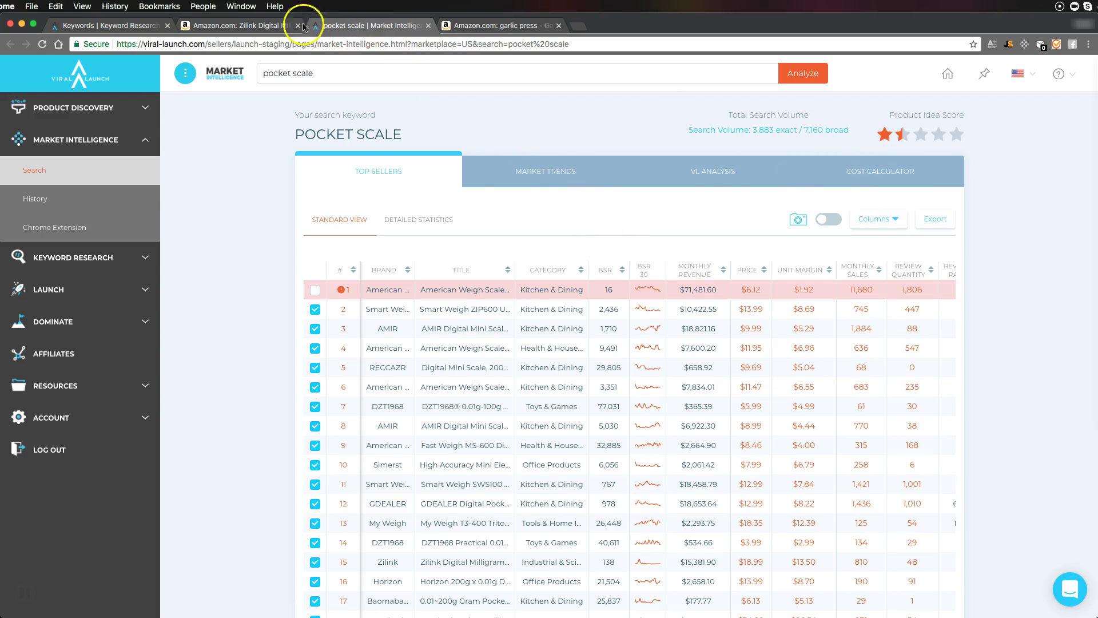
pyautogui.click(126, 27)
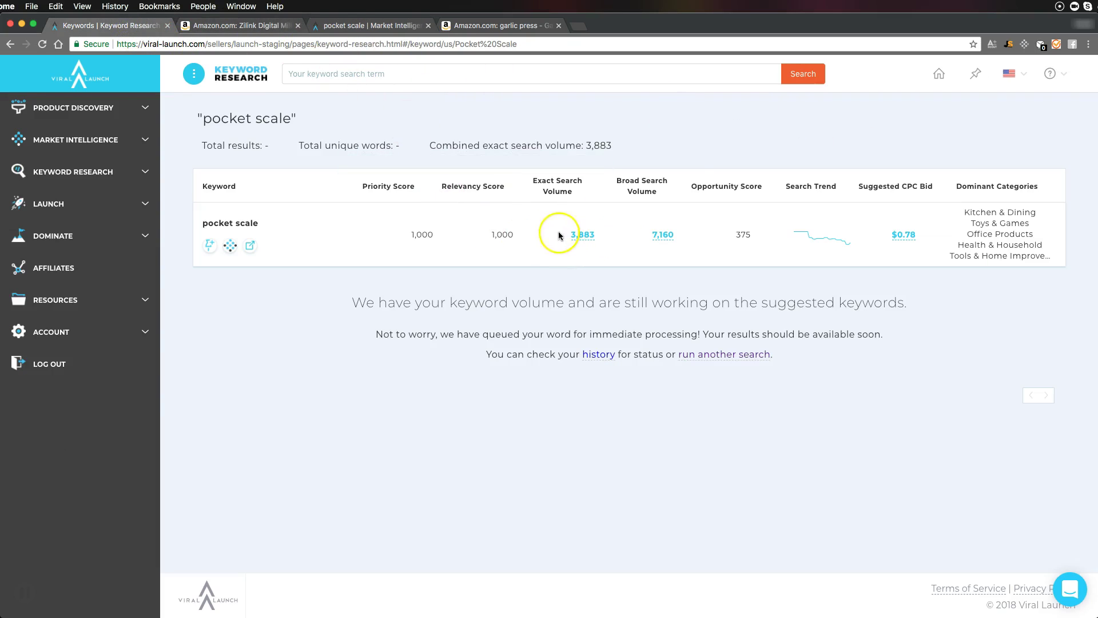
pyautogui.click(243, 25)
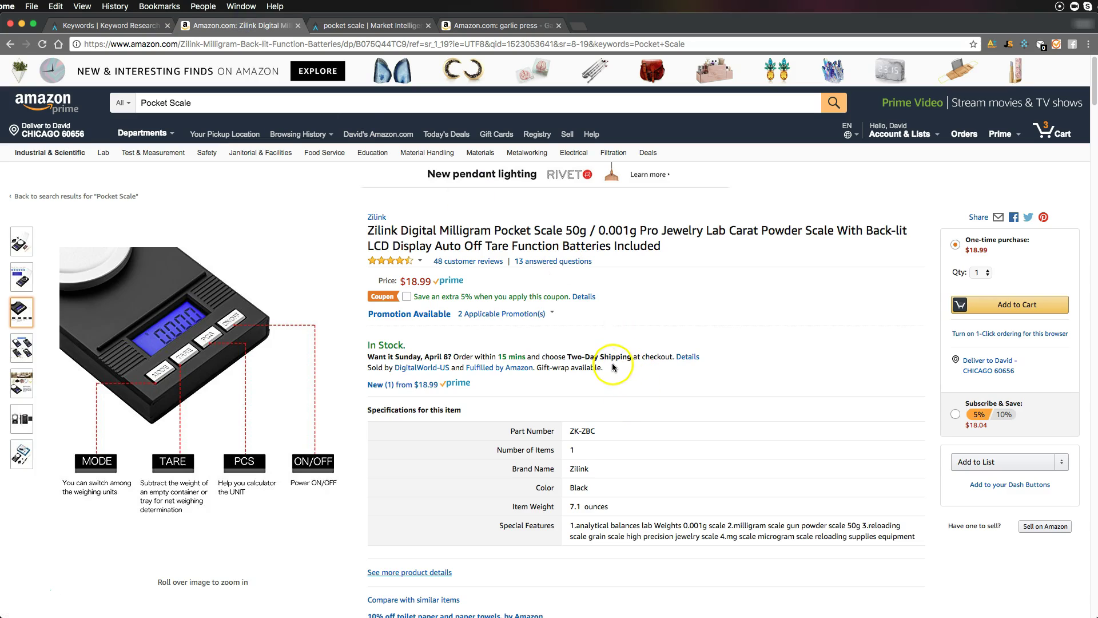
pyautogui.click(30, 241)
pyautogui.moveTo(182, 392)
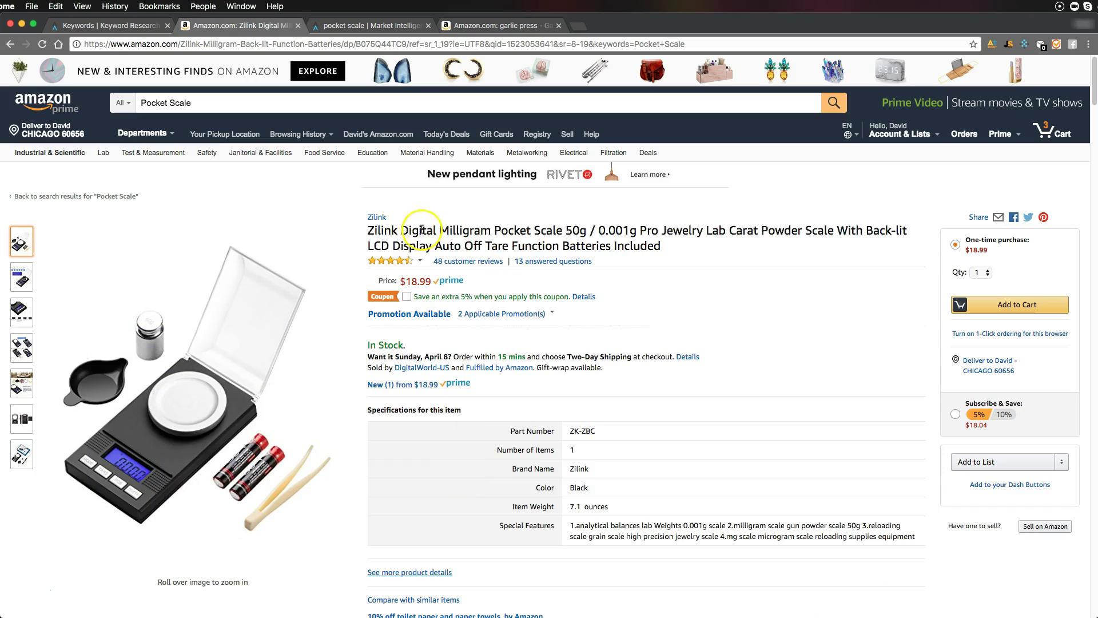
# Look through the Zilink listing's customer reviews section, including the star rating breakdown
pyautogui.click(491, 261)
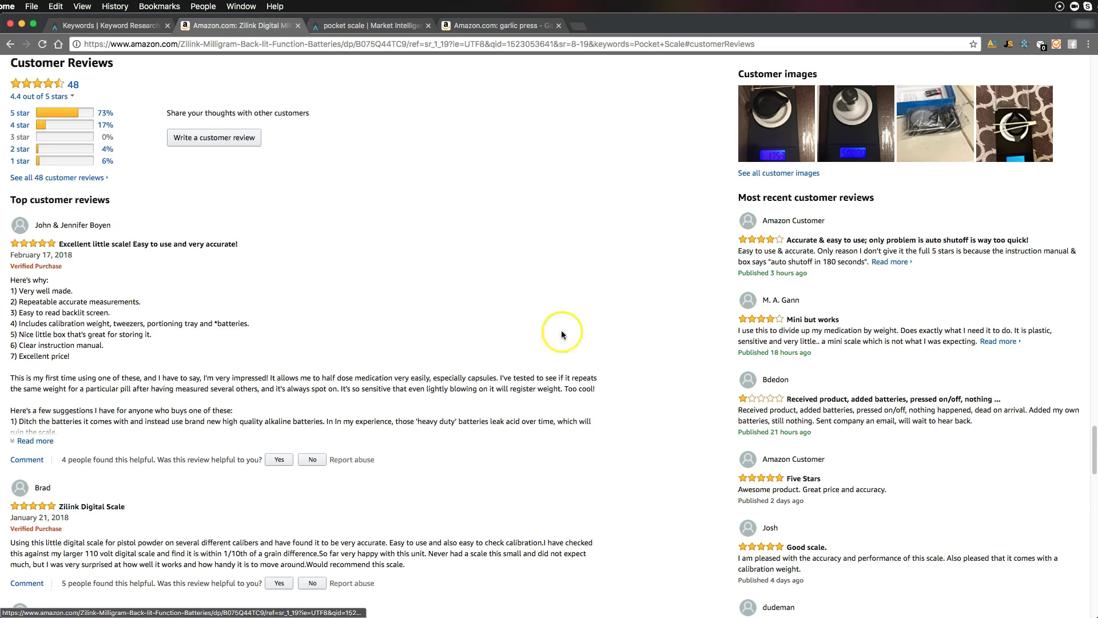
pyautogui.scroll(-15, 566, 339)
pyautogui.scroll(11, 579, 331)
pyautogui.scroll(10, 218, 329)
pyautogui.scroll(-3, 209, 257)
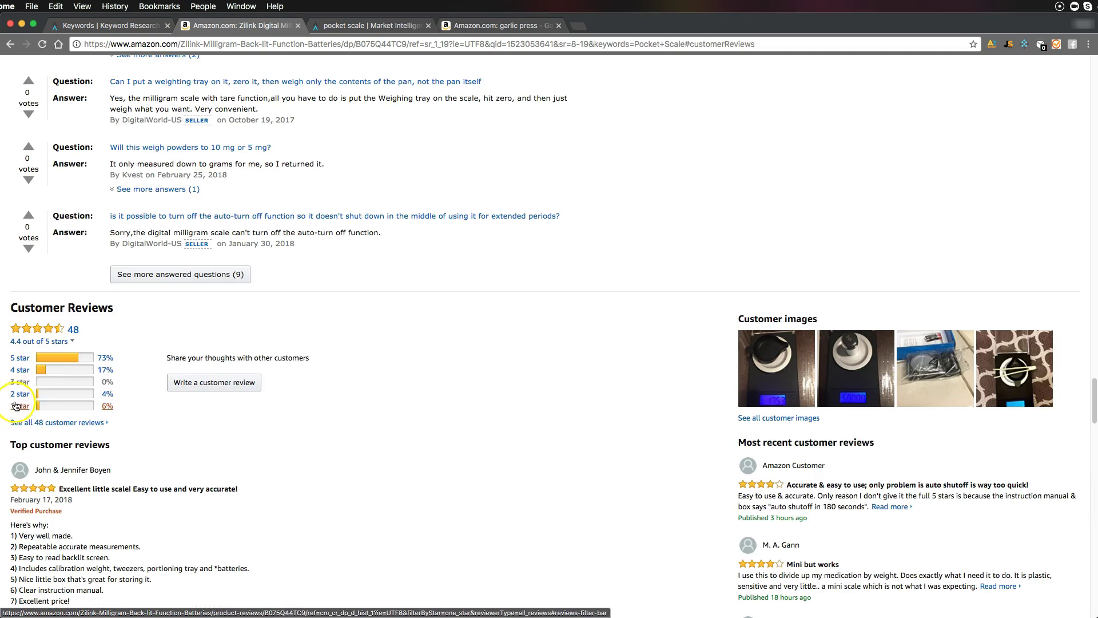
# Open the full list of Zilink customer reviews and sort it by most recent
pyautogui.click(32, 421)
pyautogui.scroll(-4, 400, 411)
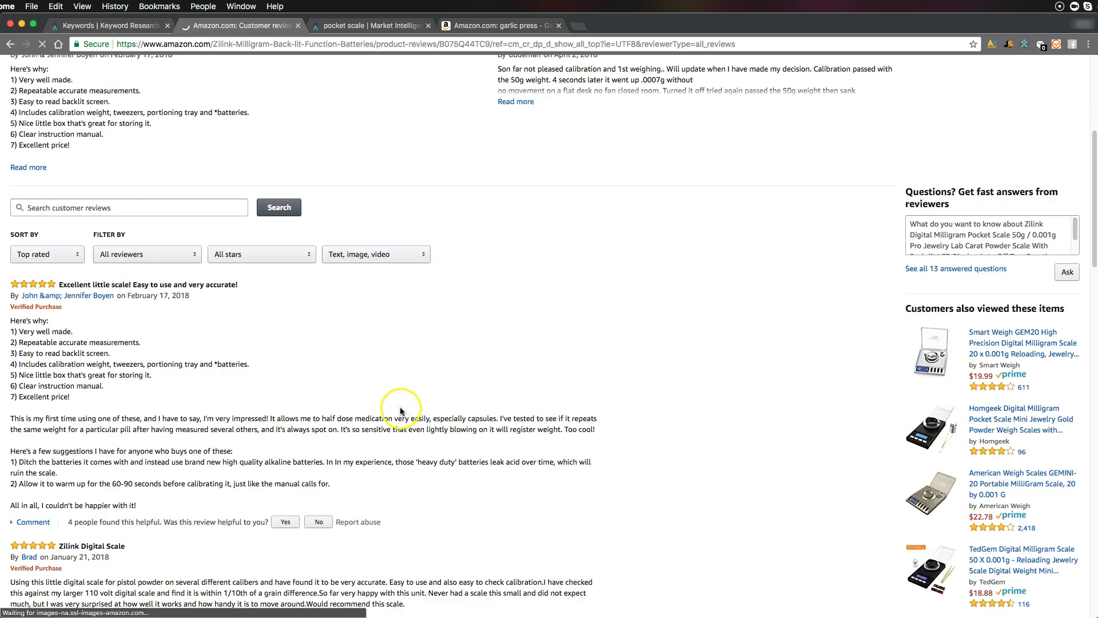
pyautogui.click(48, 259)
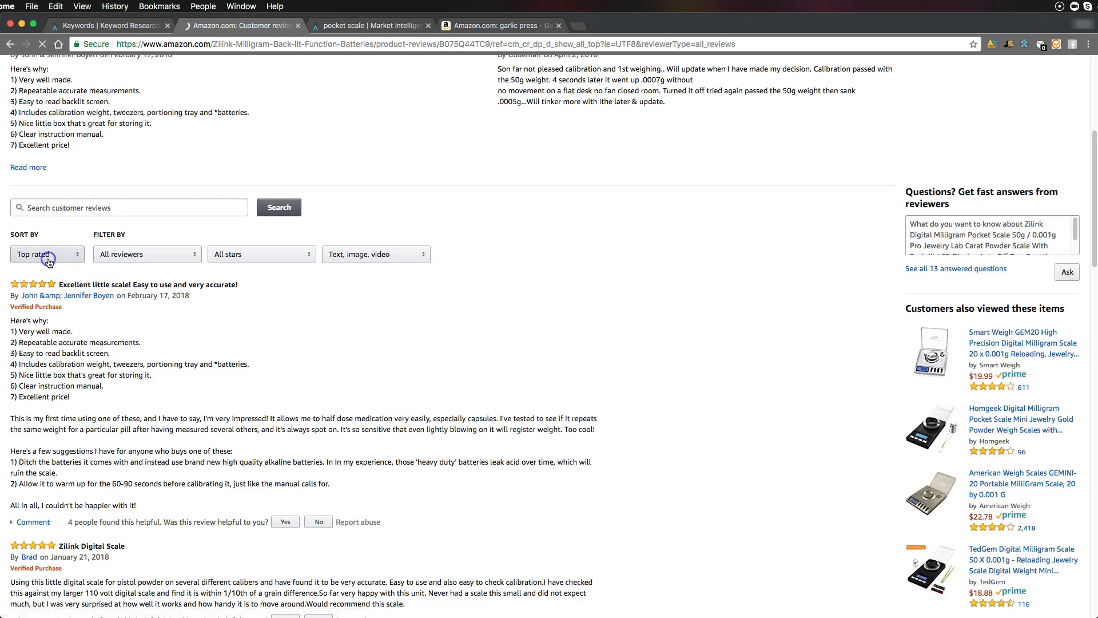
pyautogui.click(55, 258)
pyautogui.click(210, 314)
pyautogui.click(79, 256)
pyautogui.click(69, 274)
# Examine the newest Zilink reviews and those on page 5, checking the dates of the earliest ones
pyautogui.scroll(-2, 239, 315)
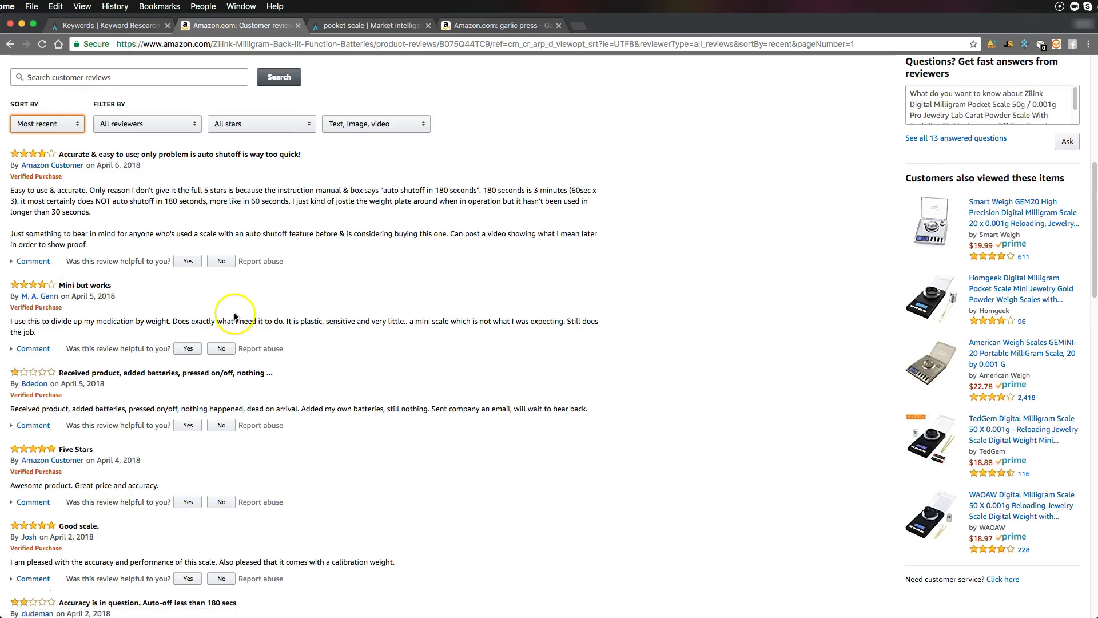
pyautogui.scroll(-8, 234, 316)
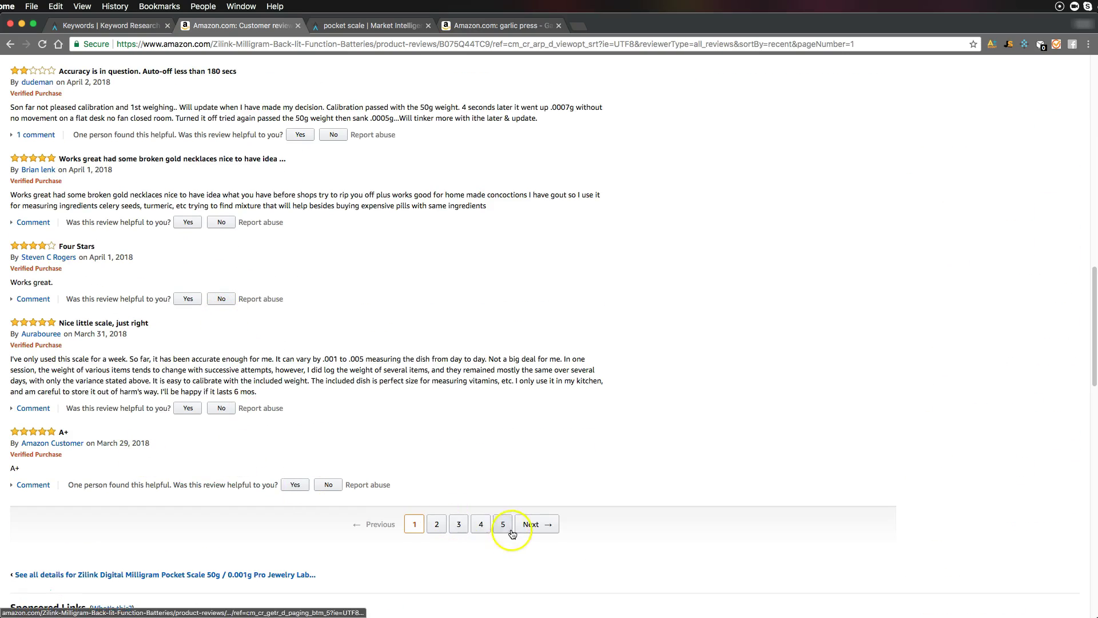
pyautogui.click(503, 524)
pyautogui.scroll(-15, 164, 478)
pyautogui.scroll(7, 135, 450)
pyautogui.scroll(7, 135, 450)
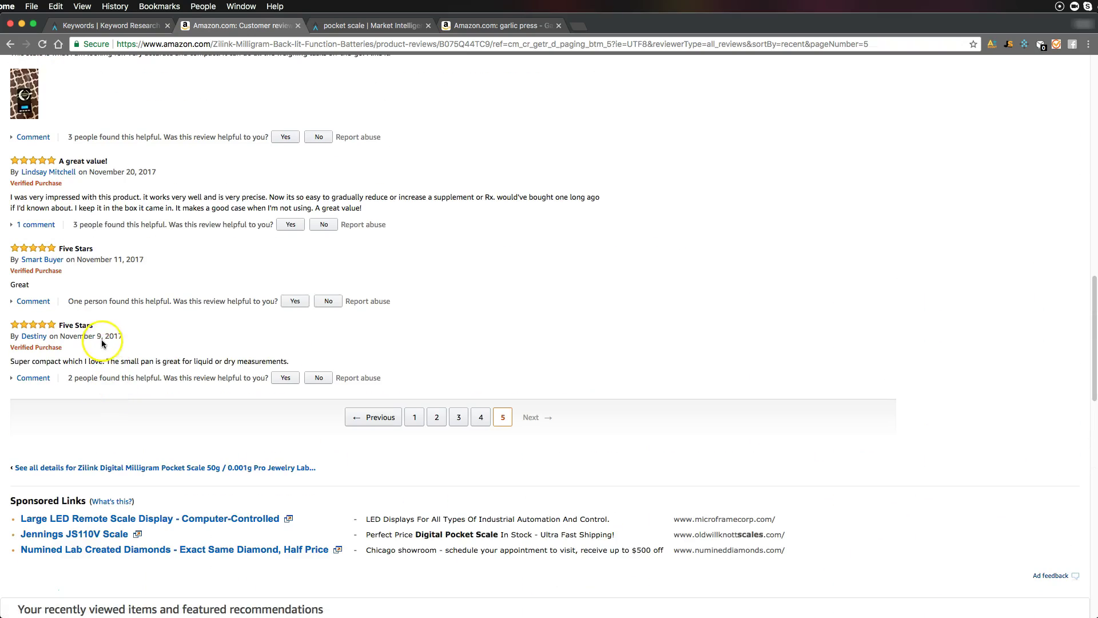
pyautogui.scroll(9, 505, 360)
pyautogui.scroll(7, 366, 355)
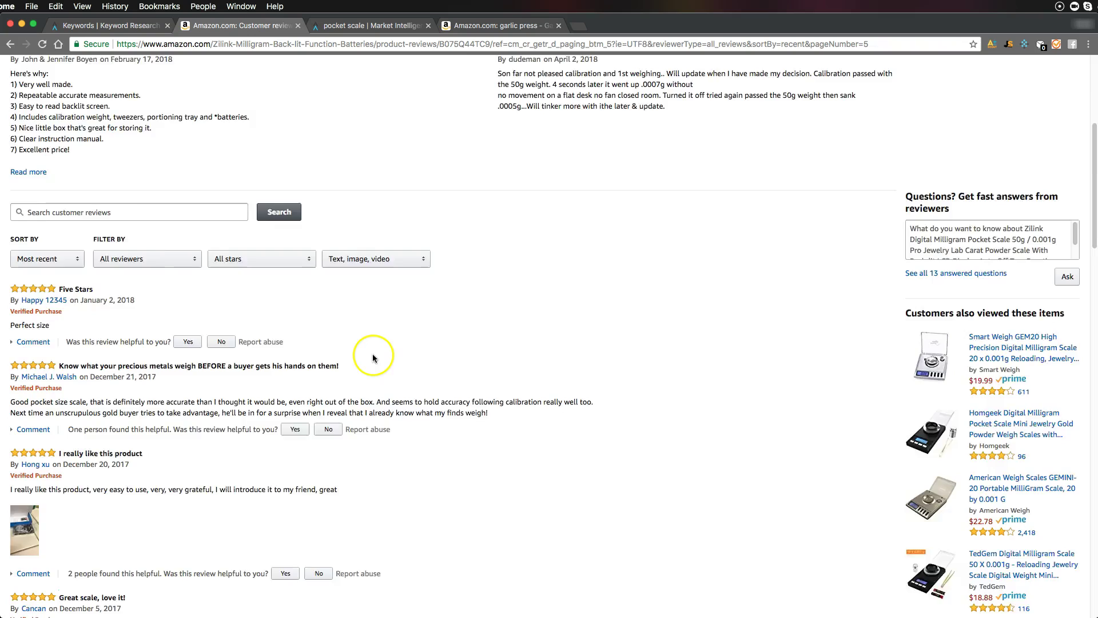
# Return to the Zilink product page, and go back from the Viral Launch Keyword Research results to Product Discovery
pyautogui.click(102, 154)
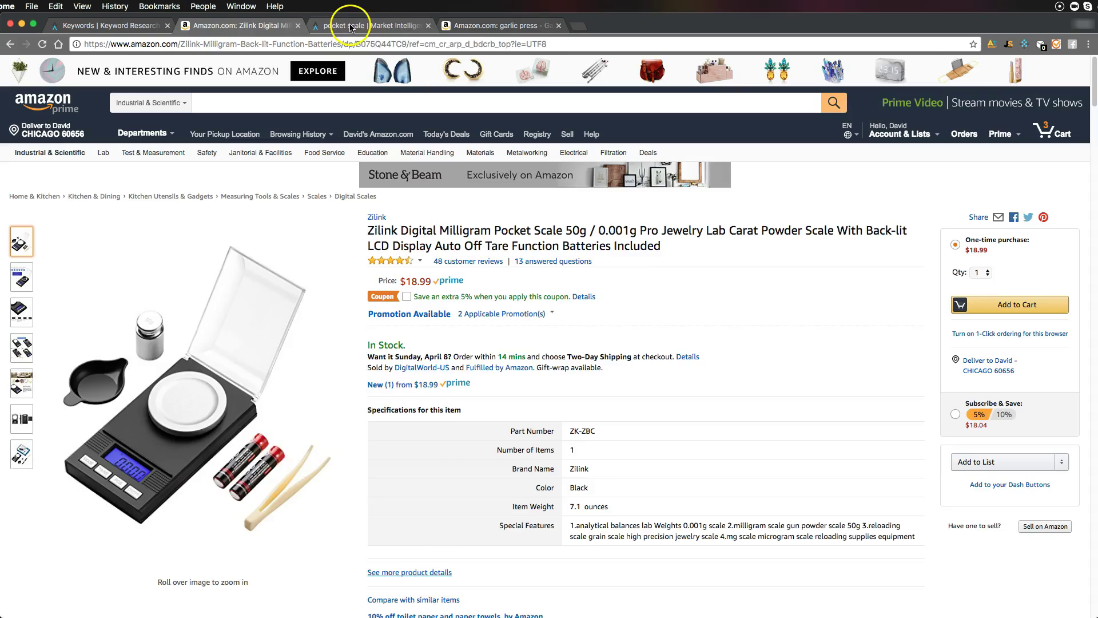
pyautogui.click(348, 27)
pyautogui.click(123, 28)
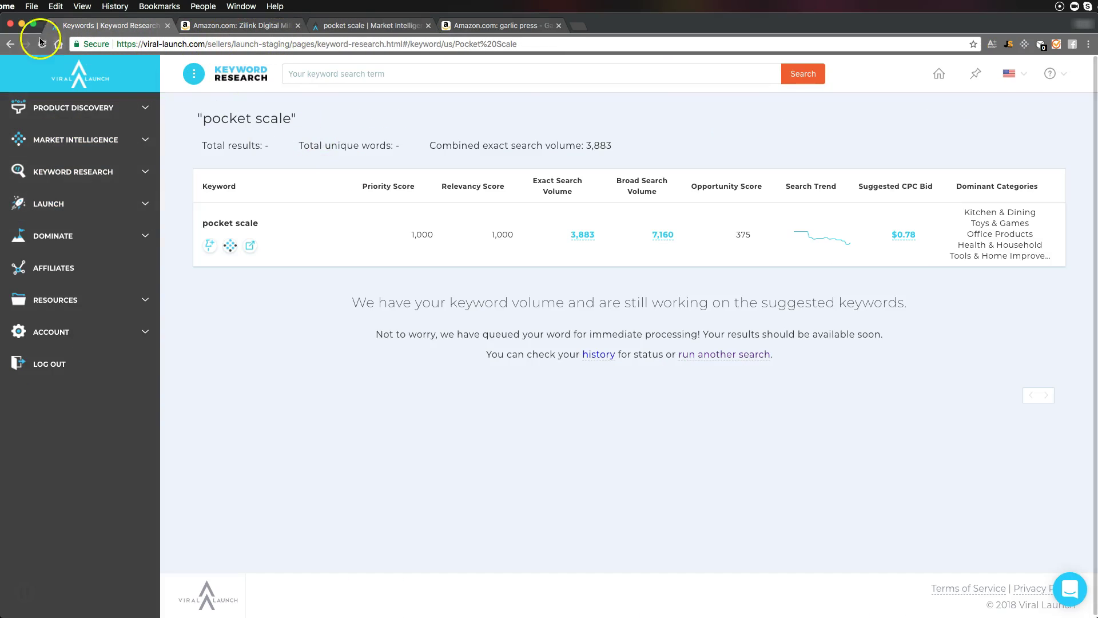
pyautogui.click(9, 44)
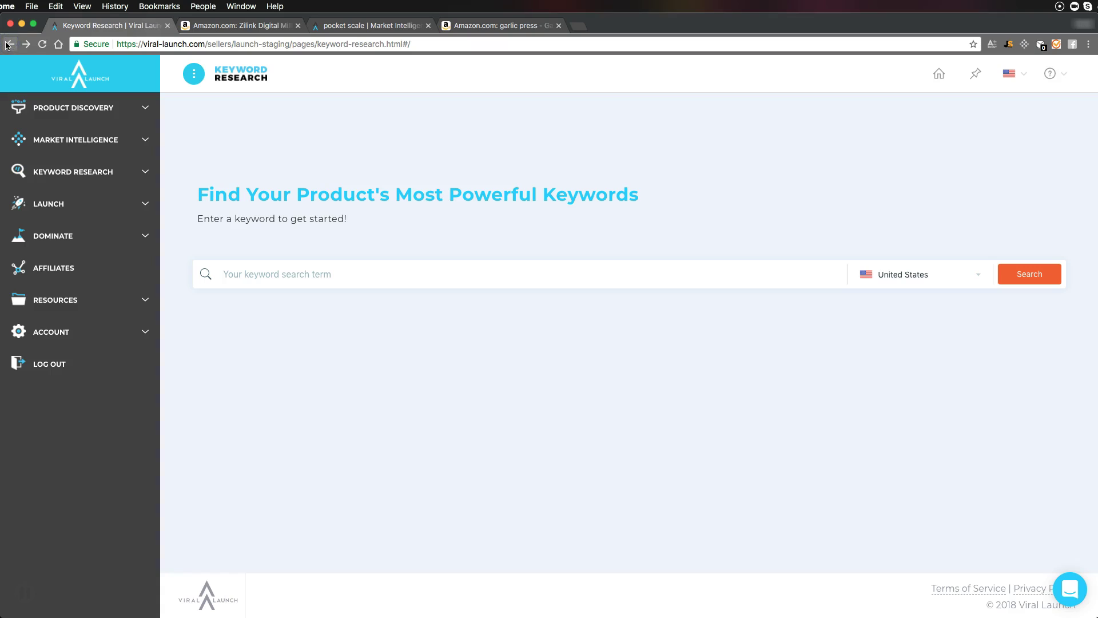
pyautogui.click(8, 44)
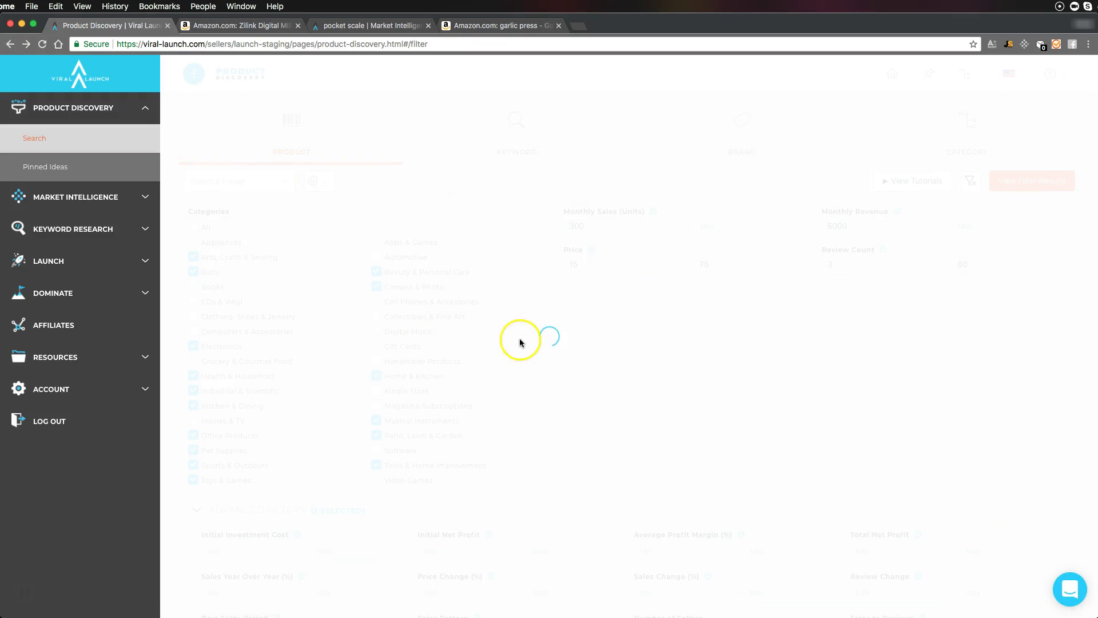
# Browse pages 1 to 4 of the Product Discovery results, comparing products by monthly sales, price, reviews and sales change
pyautogui.scroll(-20, 587, 346)
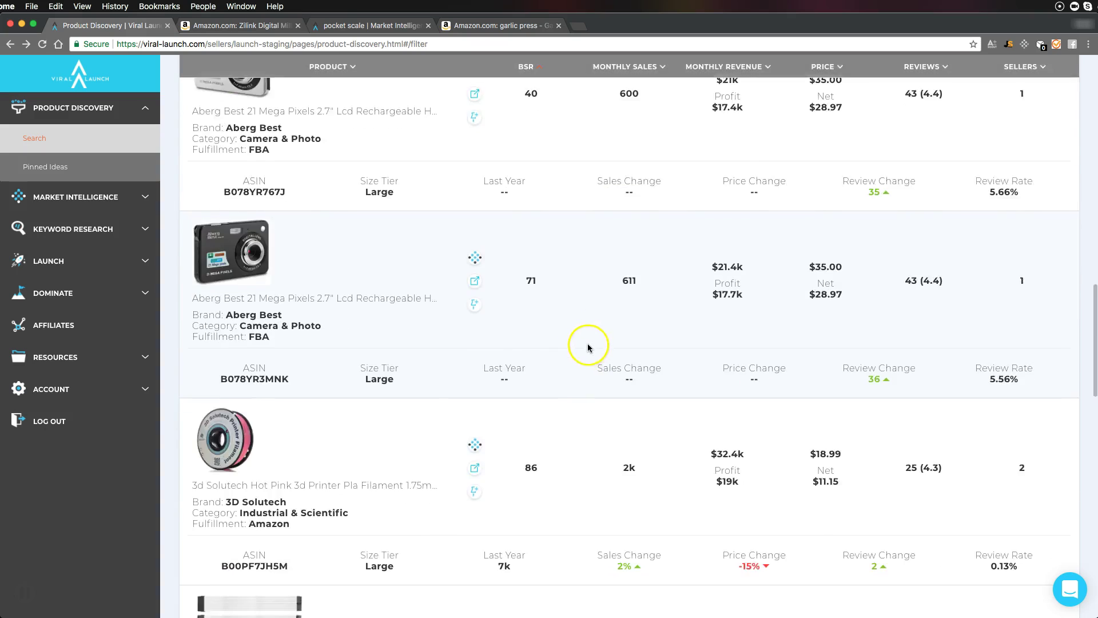
pyautogui.scroll(-10, 588, 345)
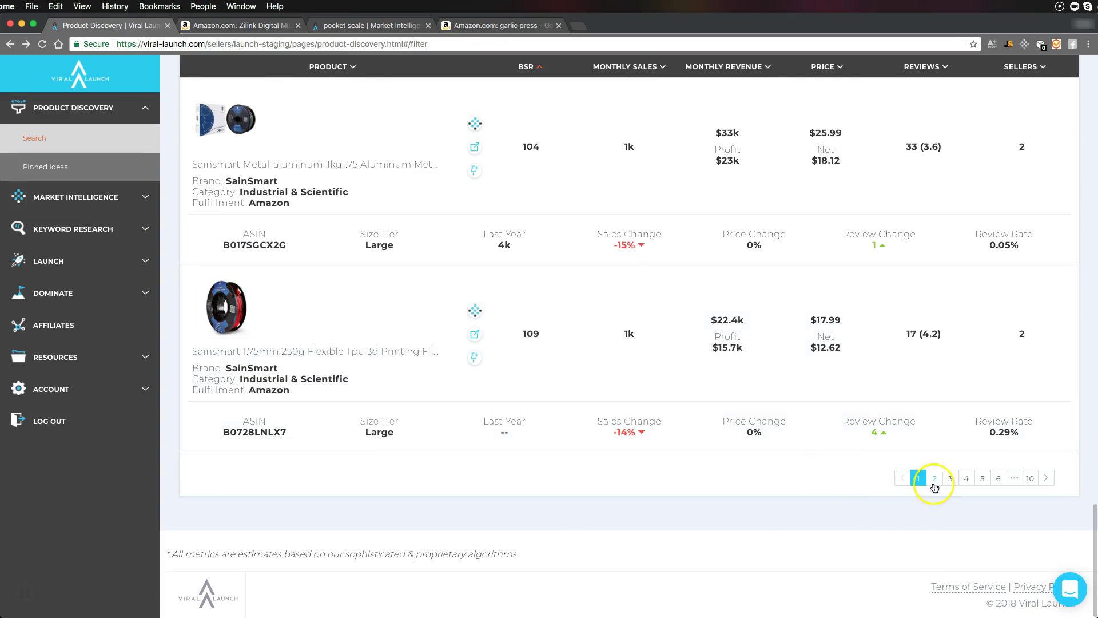
pyautogui.scroll(-5, 598, 427)
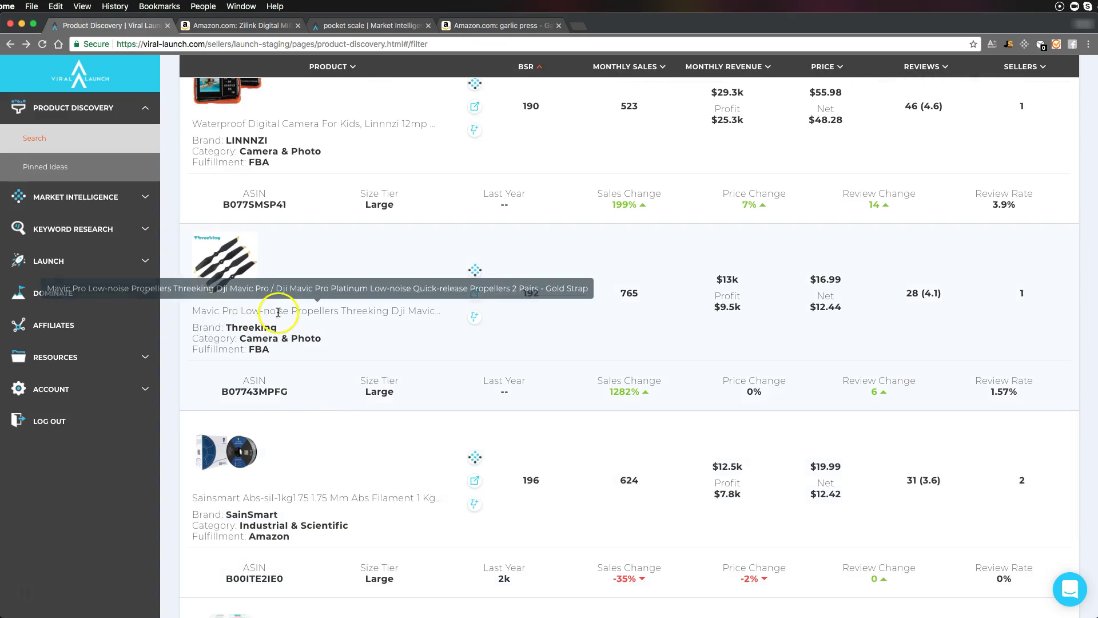
pyautogui.scroll(-10, 301, 313)
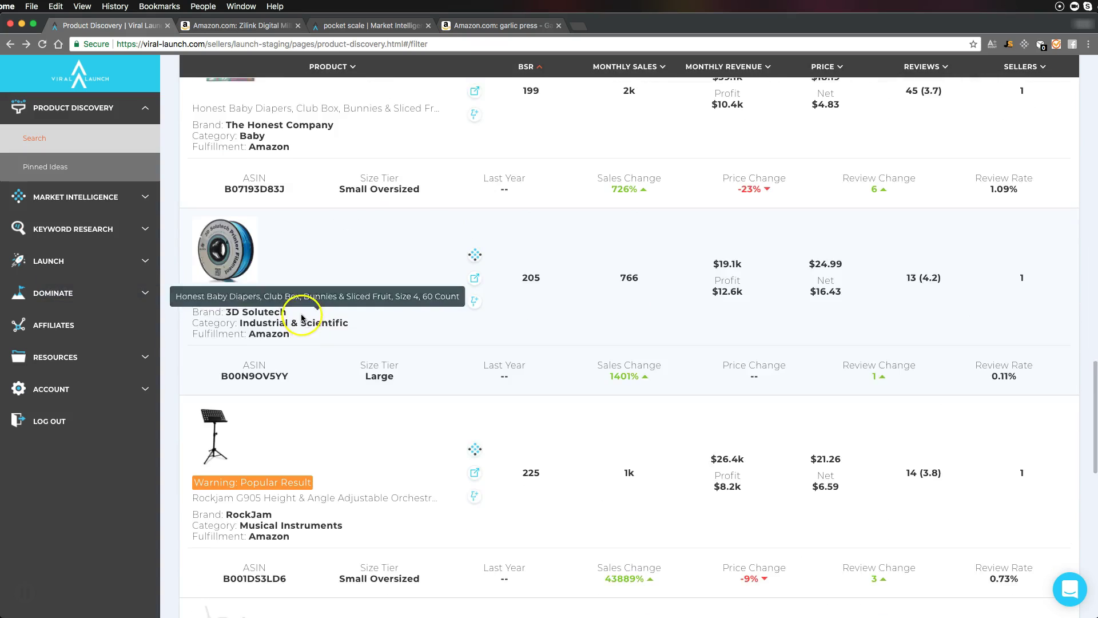
pyautogui.scroll(-2, 301, 320)
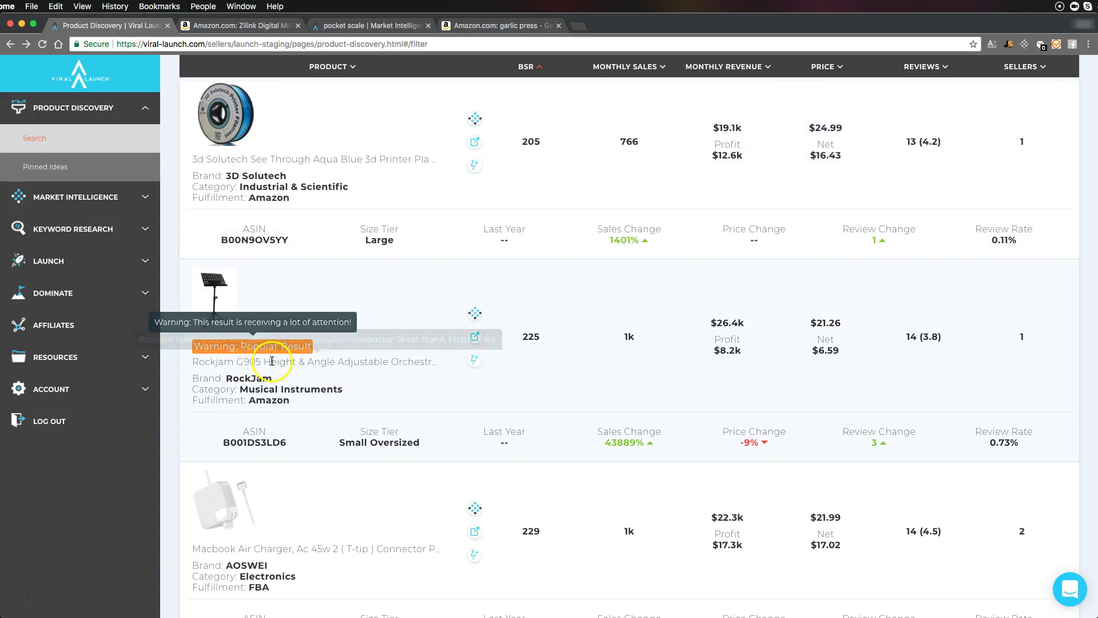
pyautogui.scroll(-2, 277, 367)
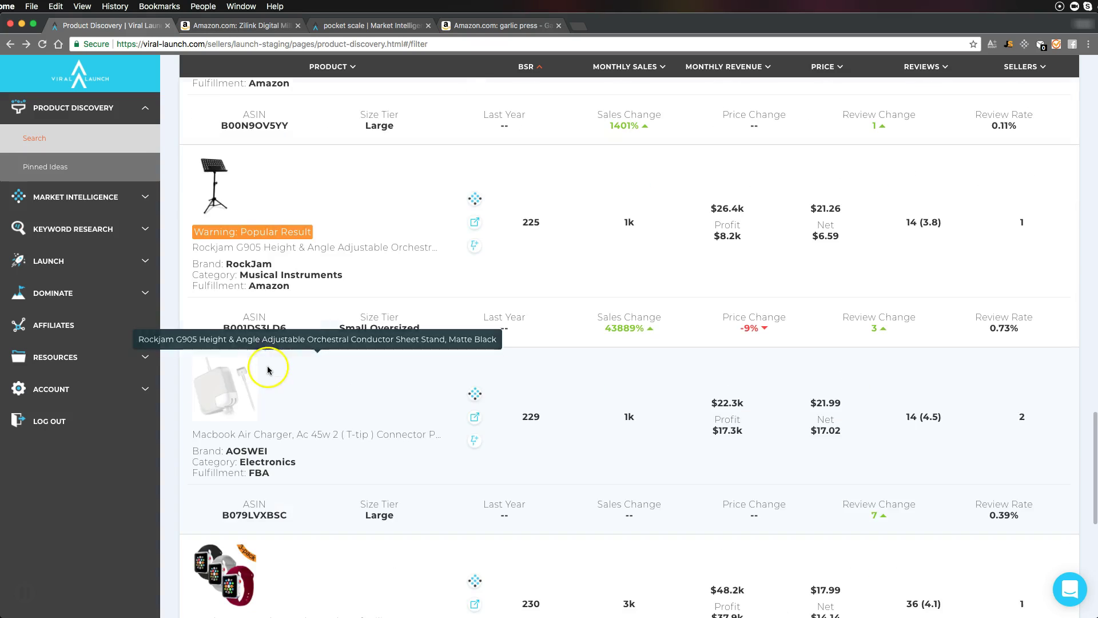
pyautogui.scroll(-7, 272, 366)
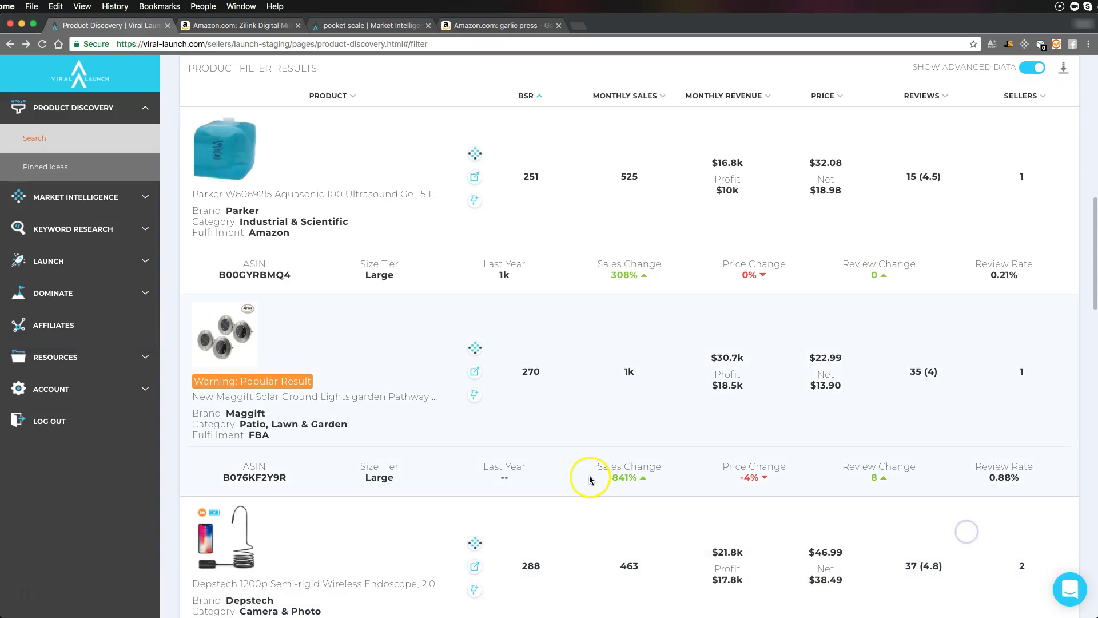
pyautogui.scroll(-1, 603, 440)
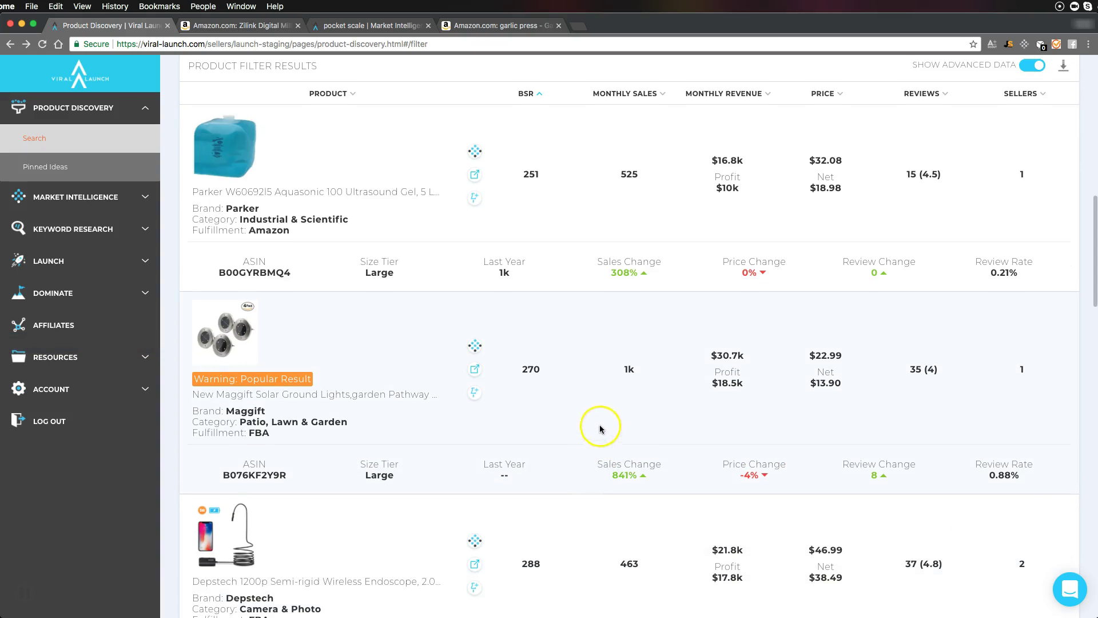
pyautogui.scroll(-10, 387, 357)
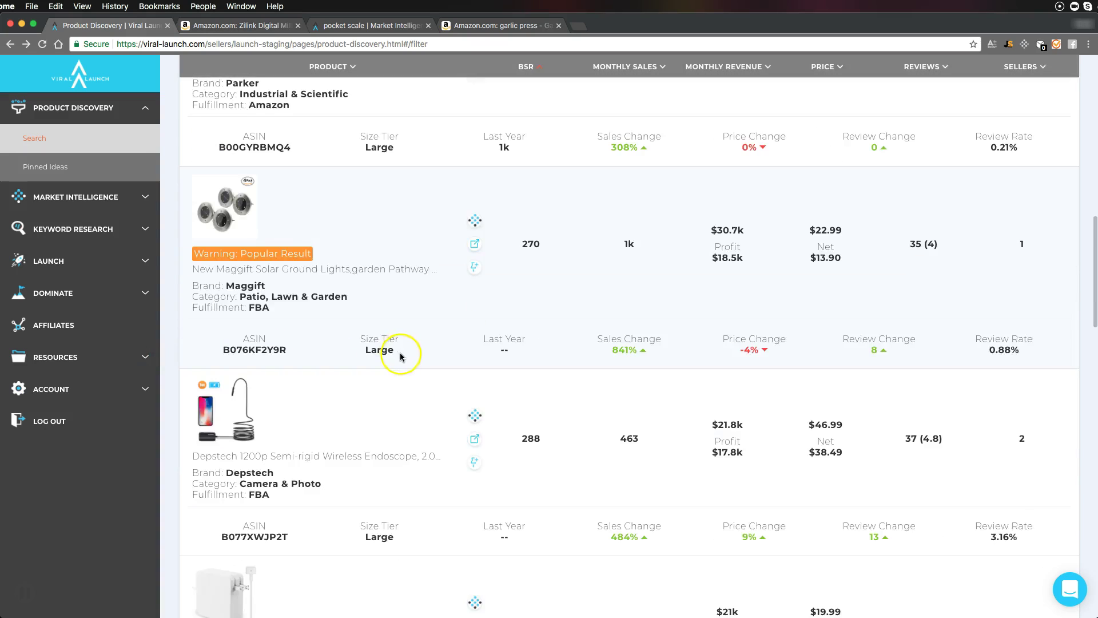
pyautogui.scroll(-6, 399, 359)
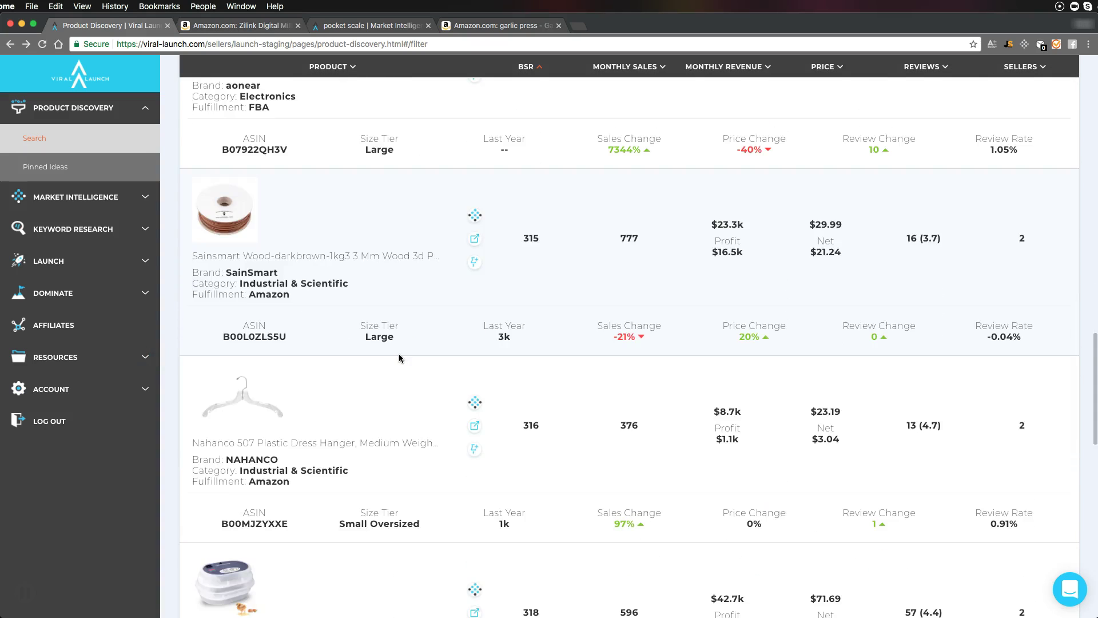
pyautogui.scroll(-9, 401, 357)
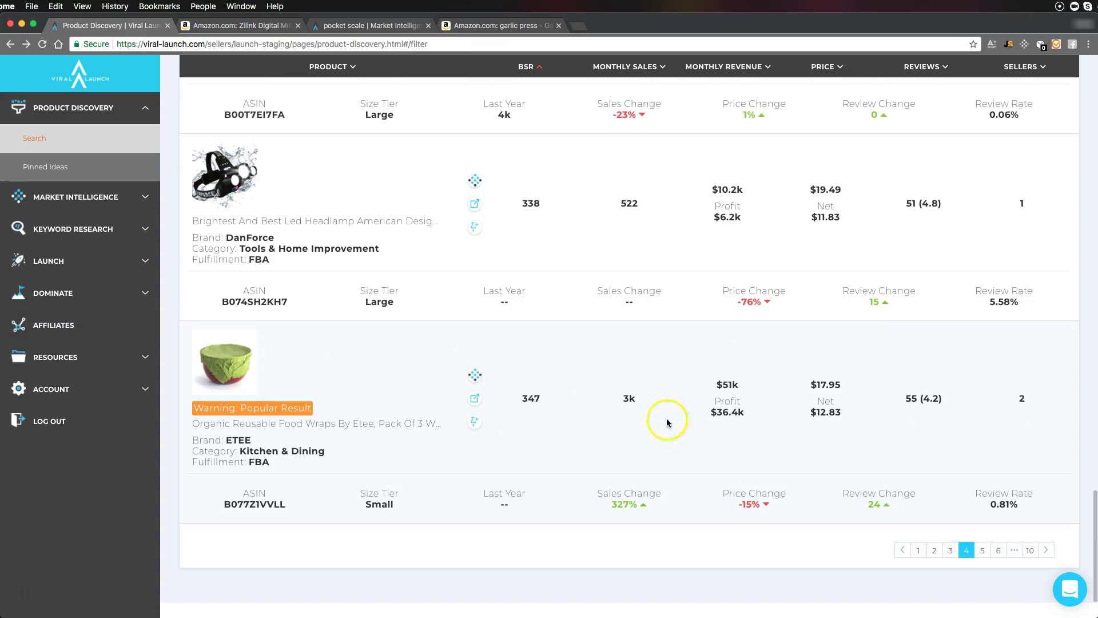
# Go to page 5 of the product results and open the IQ Builder STEM toy's Amazon listing
pyautogui.click(982, 549)
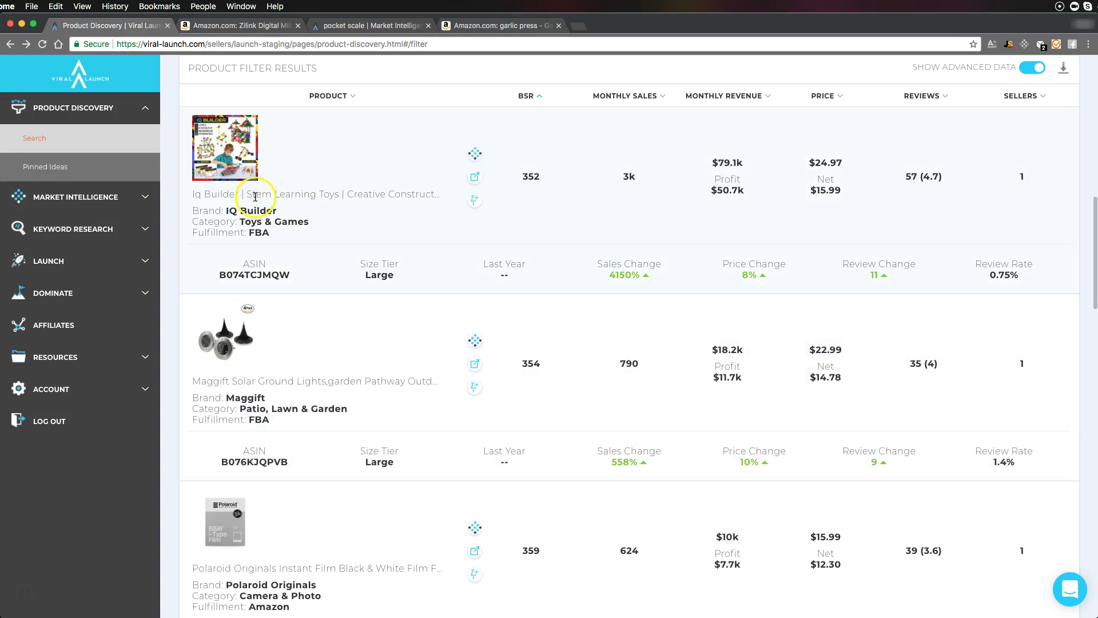
pyautogui.click(477, 181)
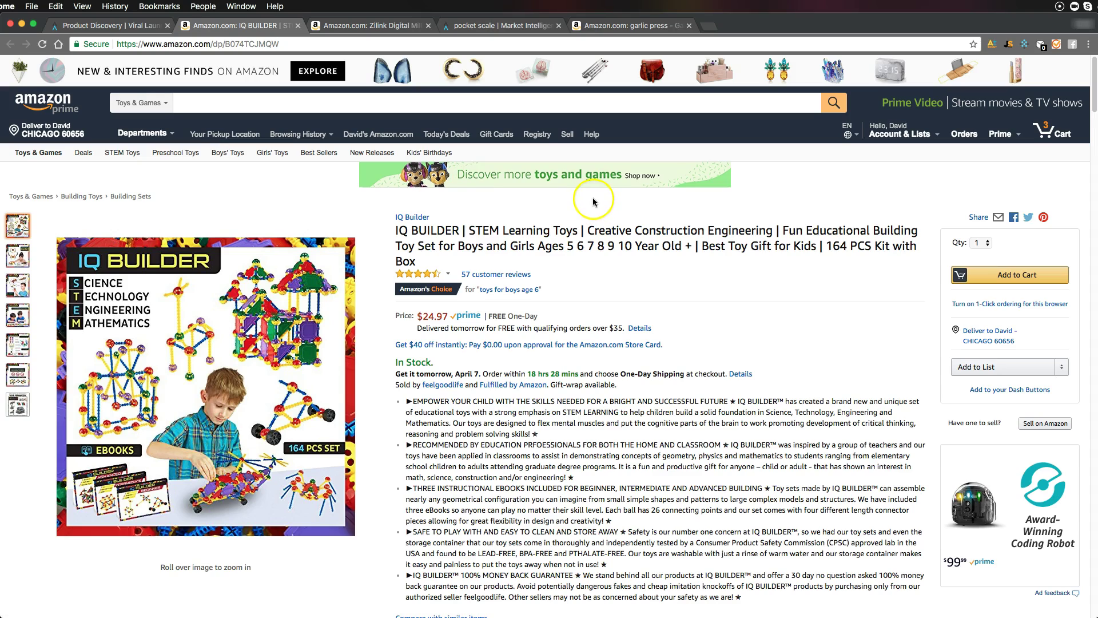
# Look through the IQ Builder listing's product images and its bullet-point description
pyautogui.moveTo(23, 264)
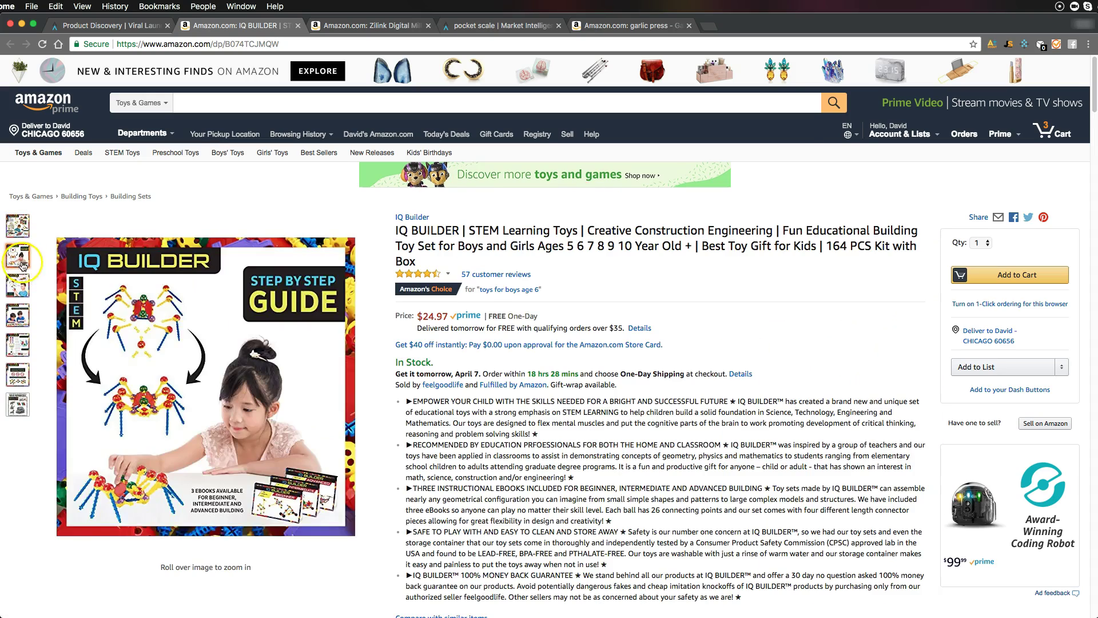
pyautogui.moveTo(22, 314)
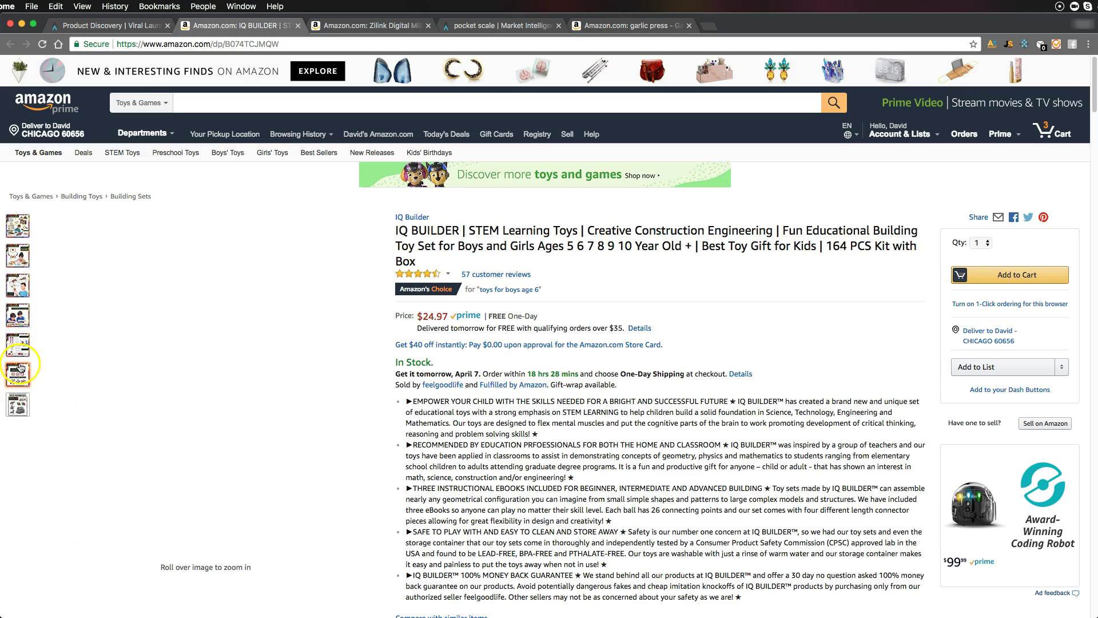
pyautogui.moveTo(18, 403)
pyautogui.scroll(-1, 605, 452)
pyautogui.moveTo(744, 572); pyautogui.dragTo(401, 383)
pyautogui.click(636, 427)
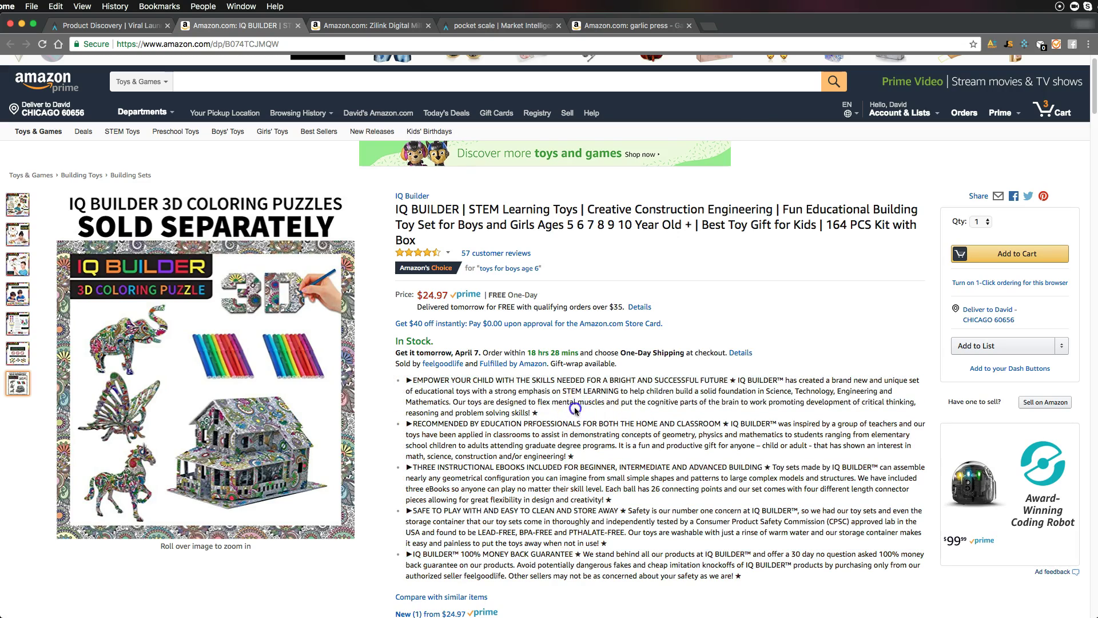
pyautogui.moveTo(575, 407); pyautogui.dragTo(419, 375)
pyautogui.click(544, 399)
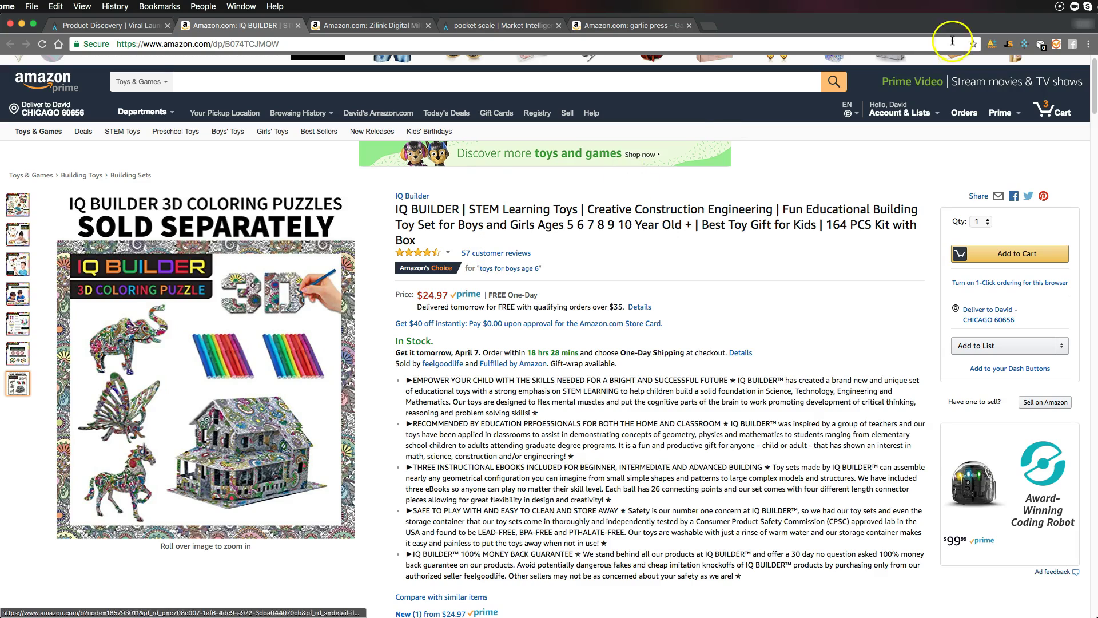
# Run the Viral Launch extension on the IQ Builder listing, set its landed unit cost to 6 in Unit Margin, and close the analysis
pyautogui.click(1025, 44)
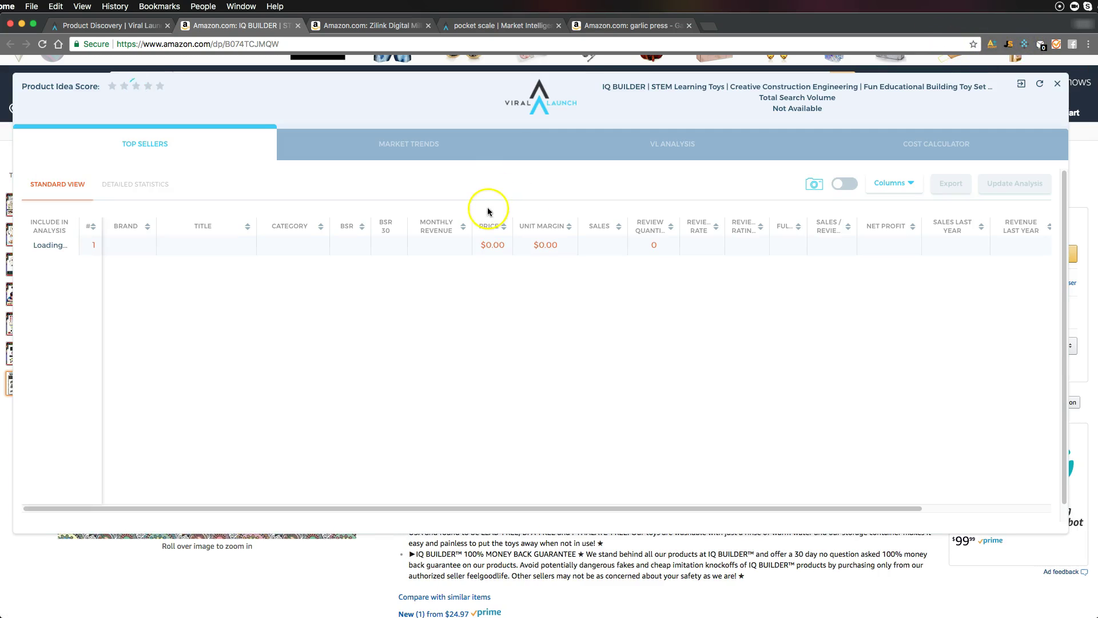
pyautogui.moveTo(559, 100); pyautogui.dragTo(556, 121)
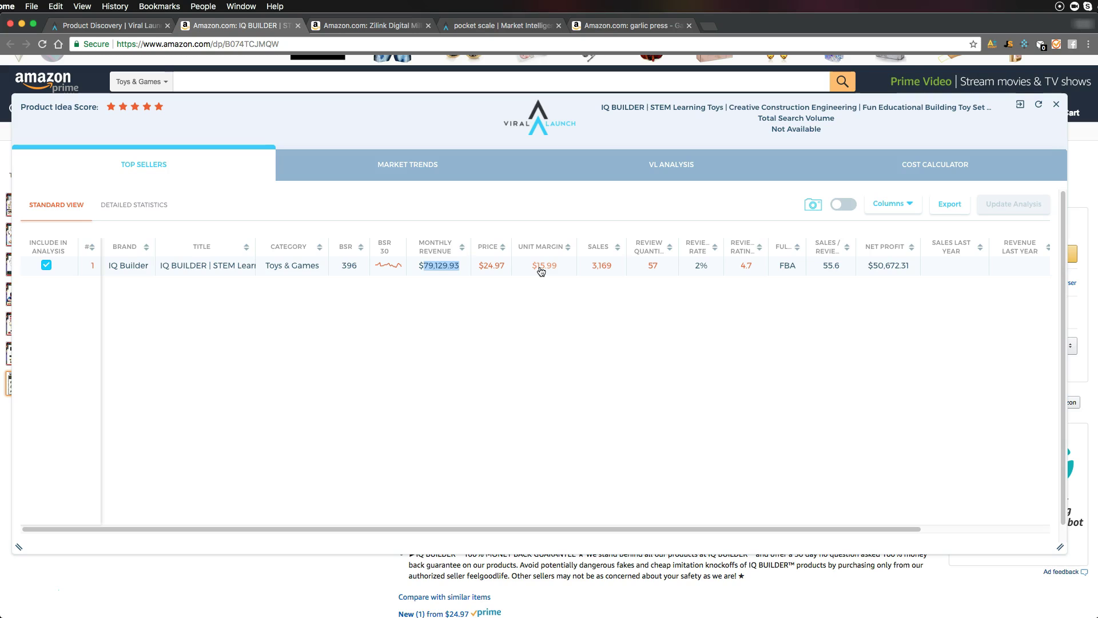
pyautogui.click(541, 271)
pyautogui.moveTo(686, 483); pyautogui.dragTo(634, 485)
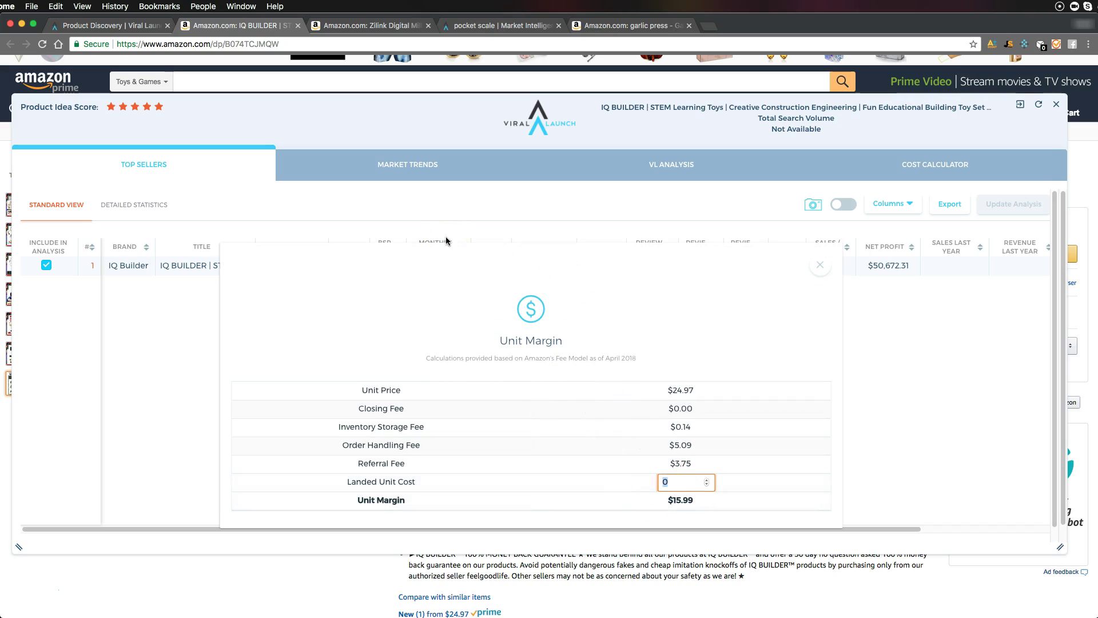
pyautogui.write('6')
pyautogui.scroll(-1, 607, 388)
pyautogui.scroll(-1, 629, 395)
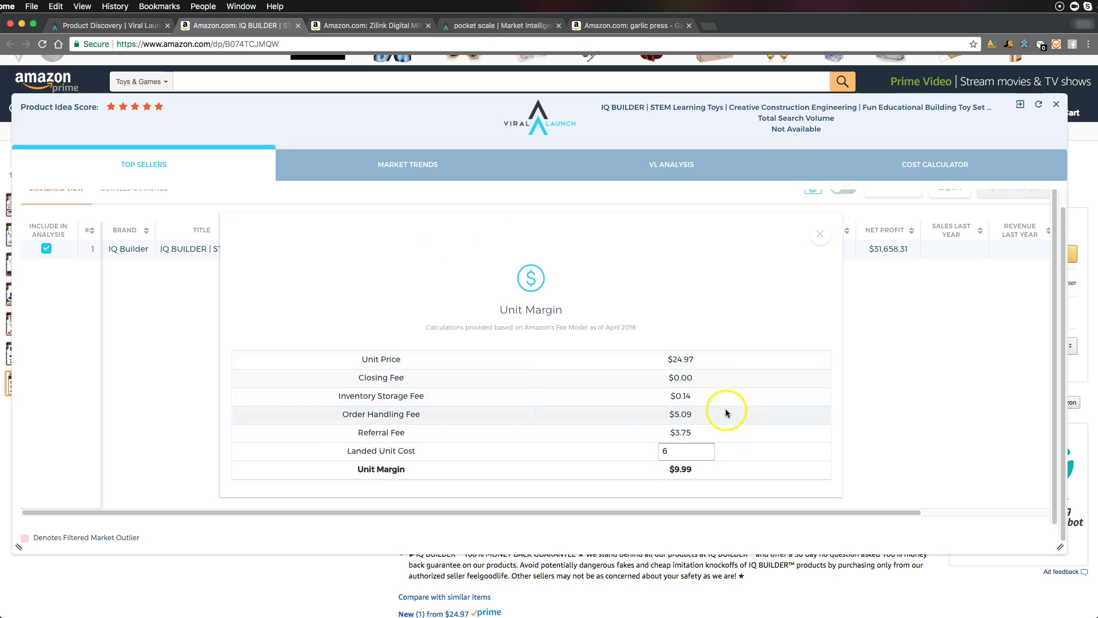
pyautogui.click(822, 236)
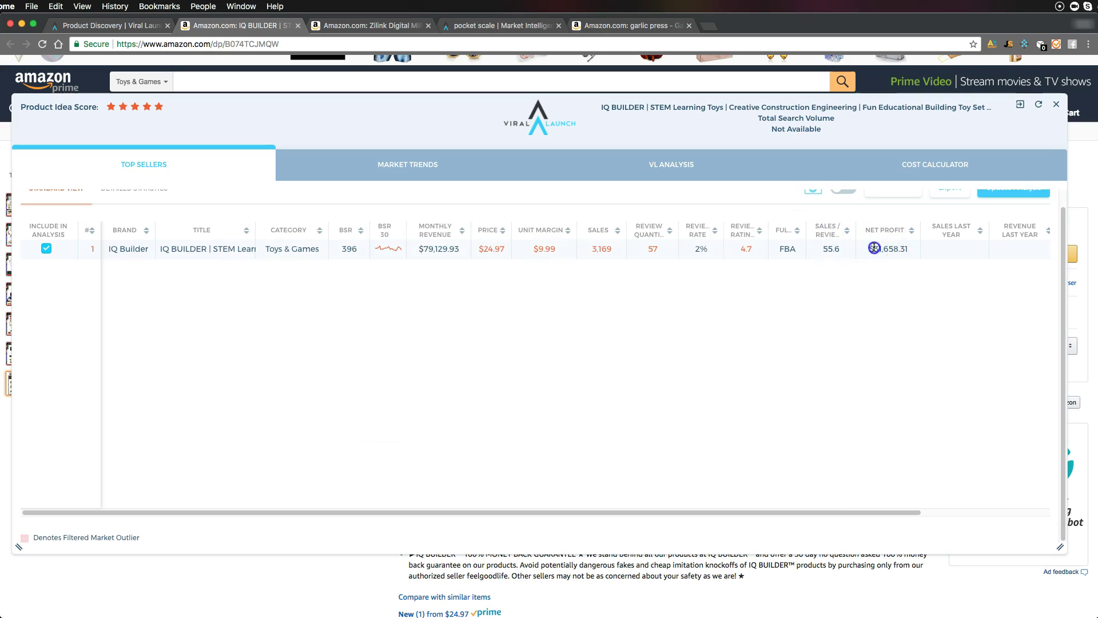
pyautogui.scroll(1, 864, 303)
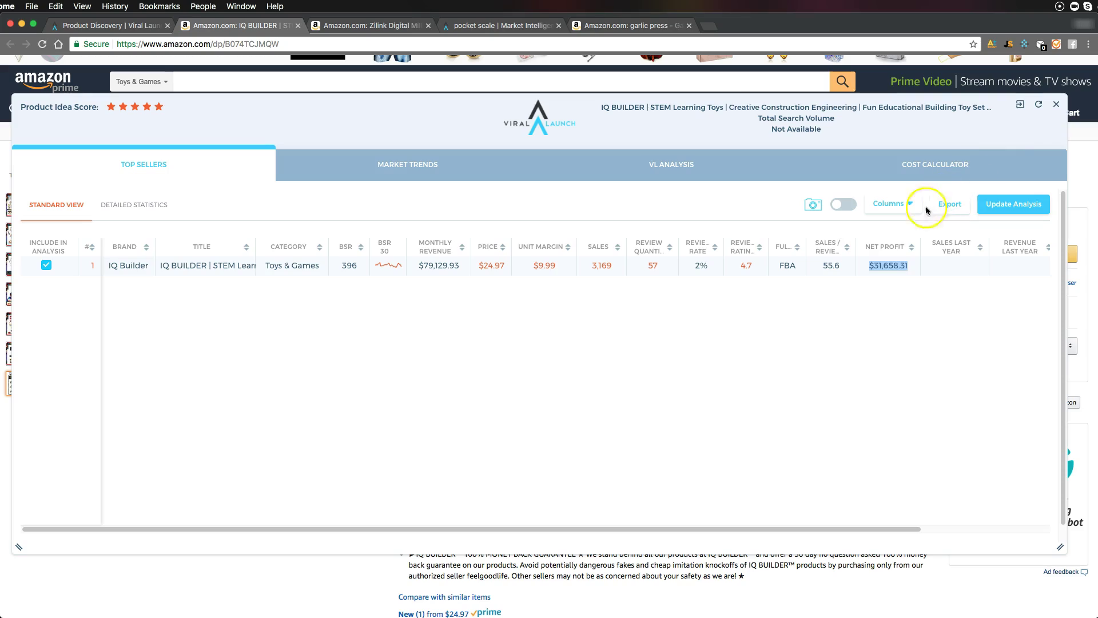
pyautogui.click(1058, 107)
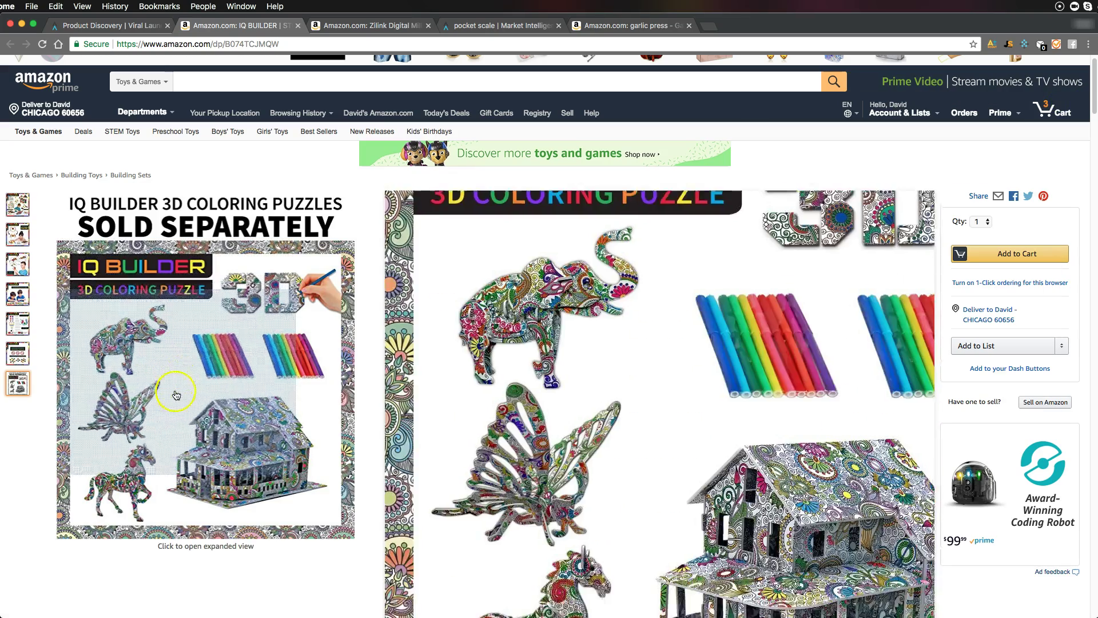
# Review the IQ Builder photos again, from the main image through to the 3D coloring puzzle picture
pyautogui.click(21, 246)
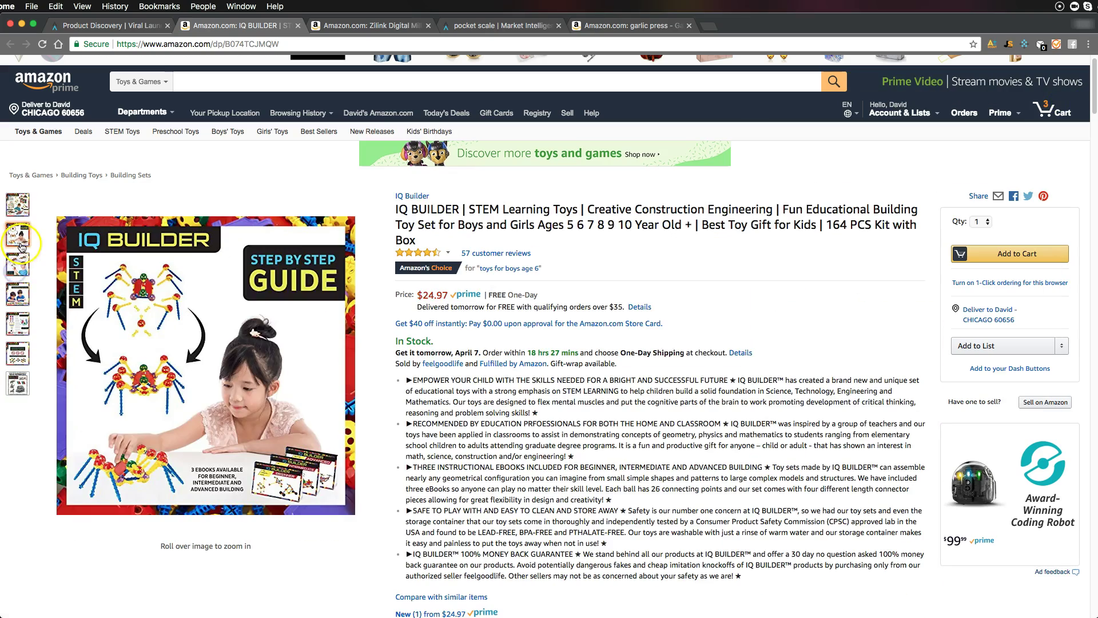
pyautogui.click(24, 211)
pyautogui.moveTo(230, 366)
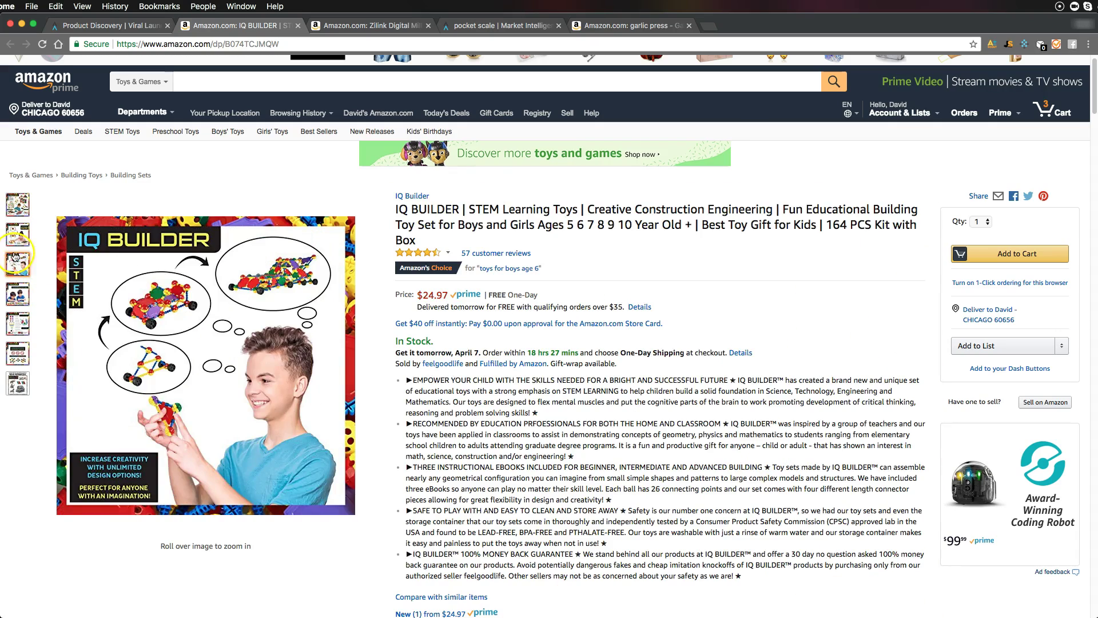
pyautogui.click(18, 294)
pyautogui.click(22, 331)
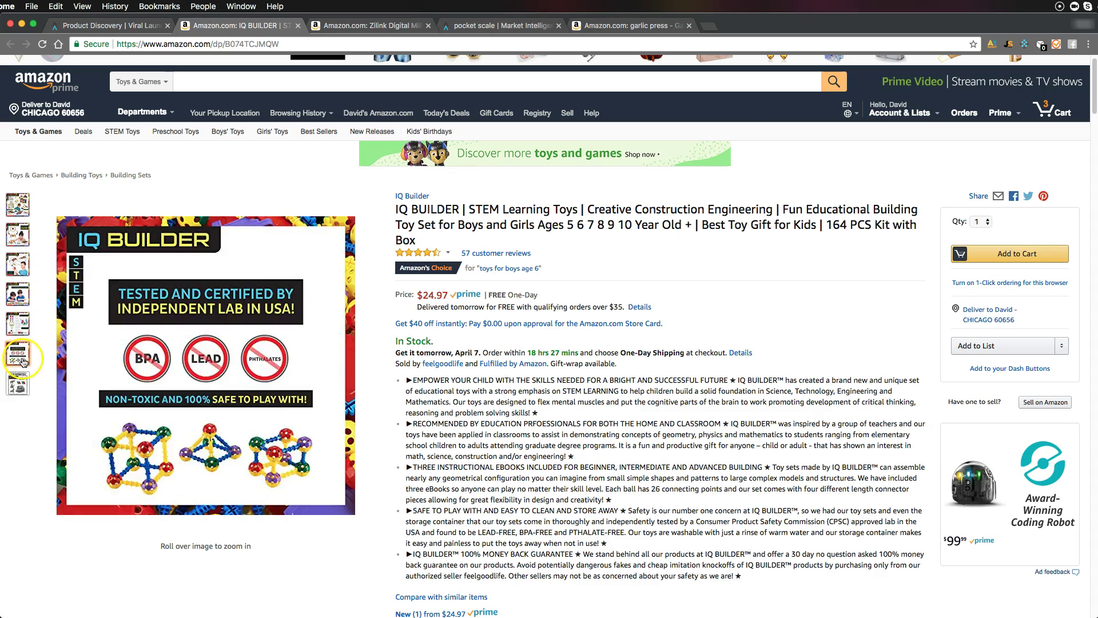
pyautogui.moveTo(21, 390)
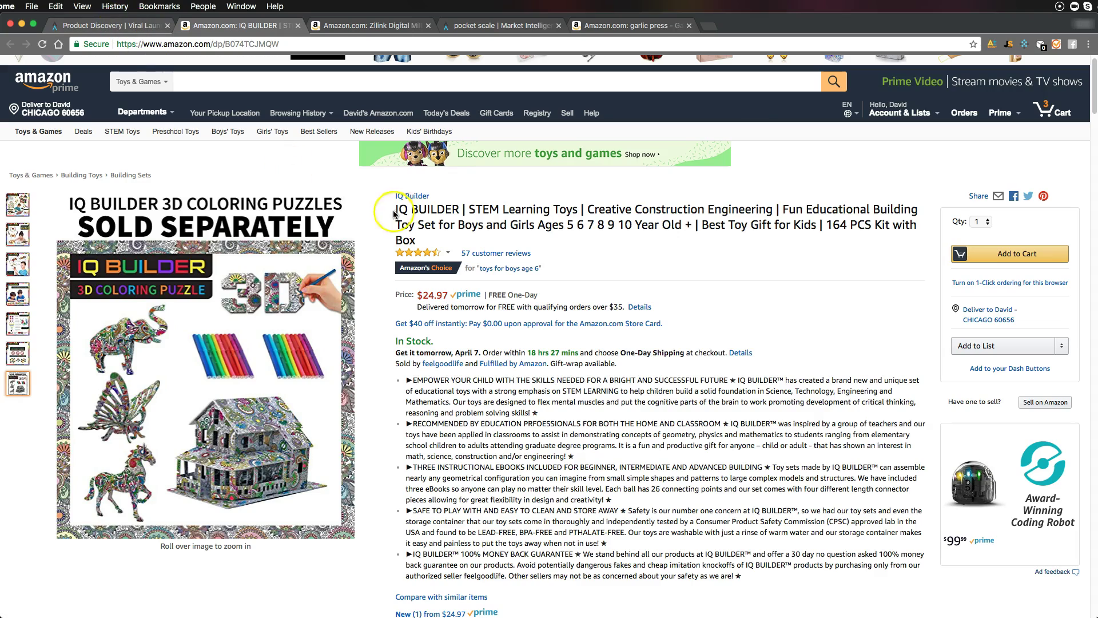
# Copy the phrase "STEM Learning Toys" from the IQ Builder product title
pyautogui.moveTo(469, 208); pyautogui.dragTo(557, 209)
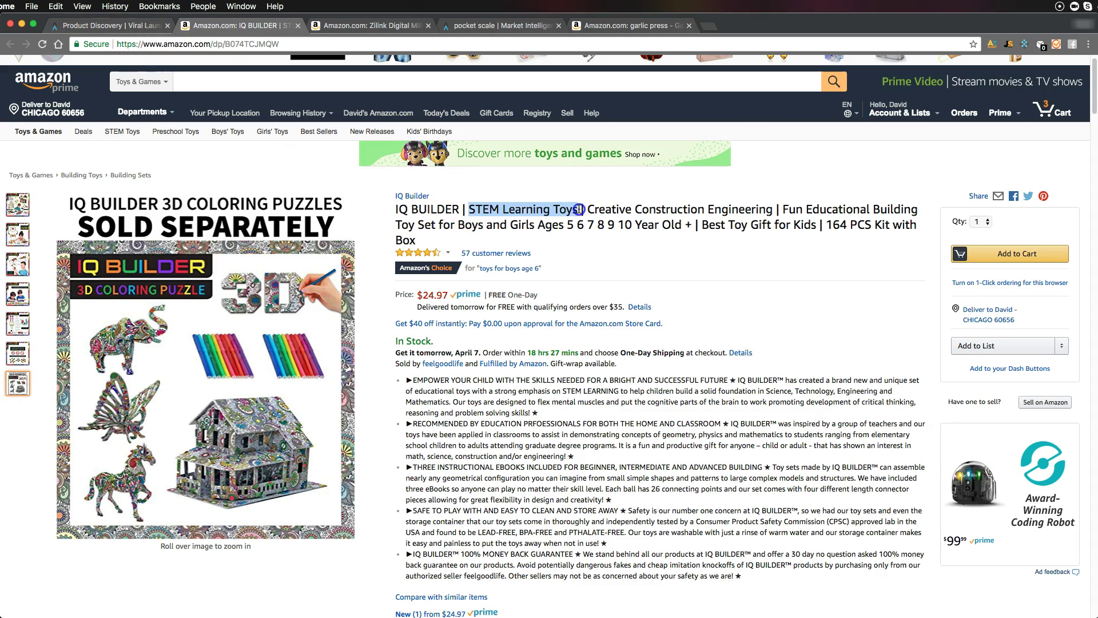
pyautogui.rightClick(579, 209)
pyautogui.click(574, 235)
pyautogui.scroll(1, 564, 238)
pyautogui.scroll(-1, 628, 418)
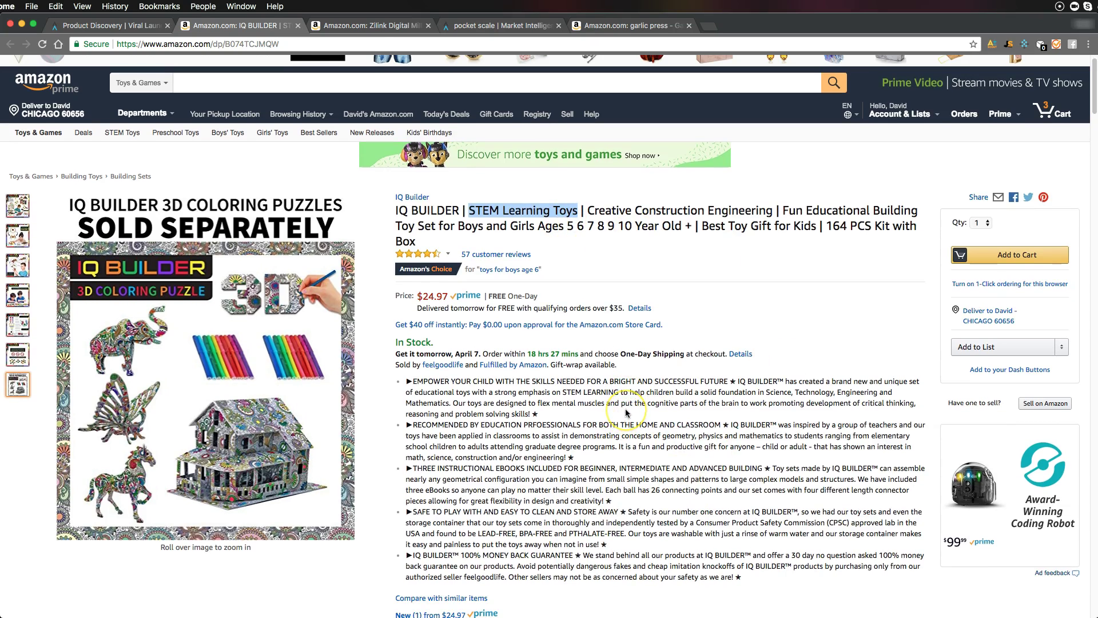
# Place the pocket scale Market Intelligence tab beside Product Discovery and open the Keyword Research search page in it
pyautogui.moveTo(501, 25); pyautogui.dragTo(240, 23)
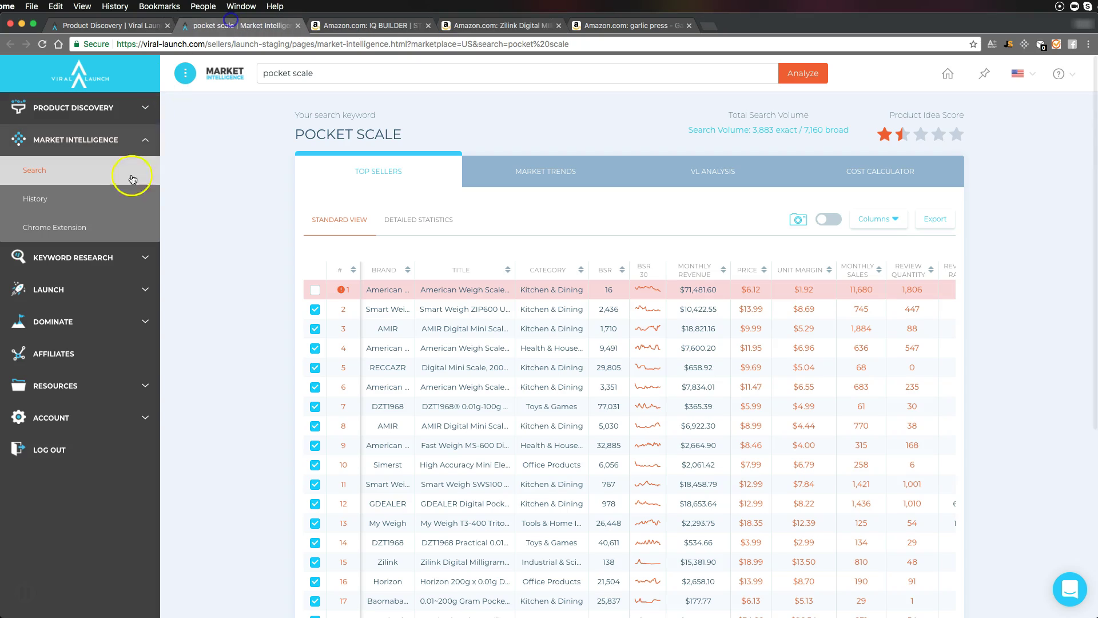
pyautogui.click(100, 256)
pyautogui.click(68, 206)
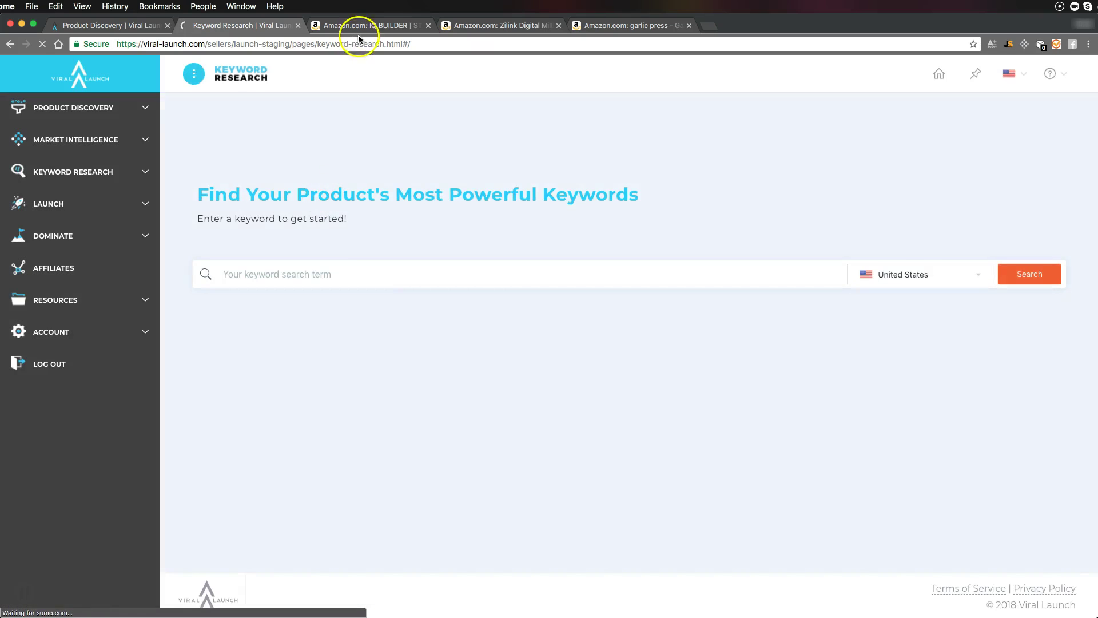
# Select "STEM Learning Toys" in the IQ Builder title on Amazon to copy it, and return to Keyword Research
pyautogui.click(358, 26)
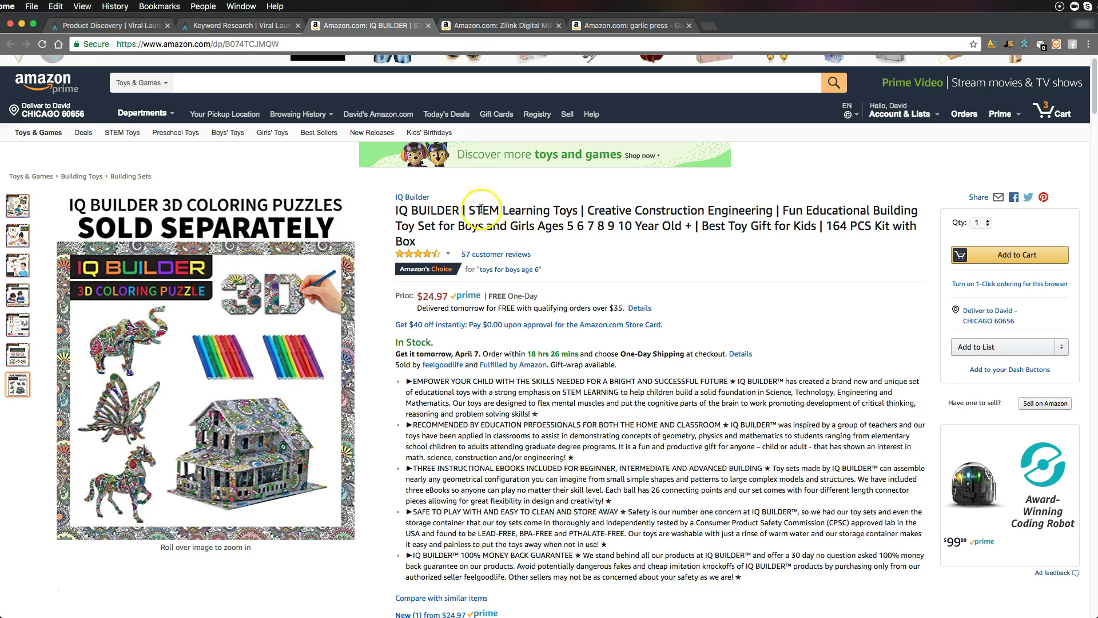
pyautogui.moveTo(470, 211); pyautogui.dragTo(579, 212)
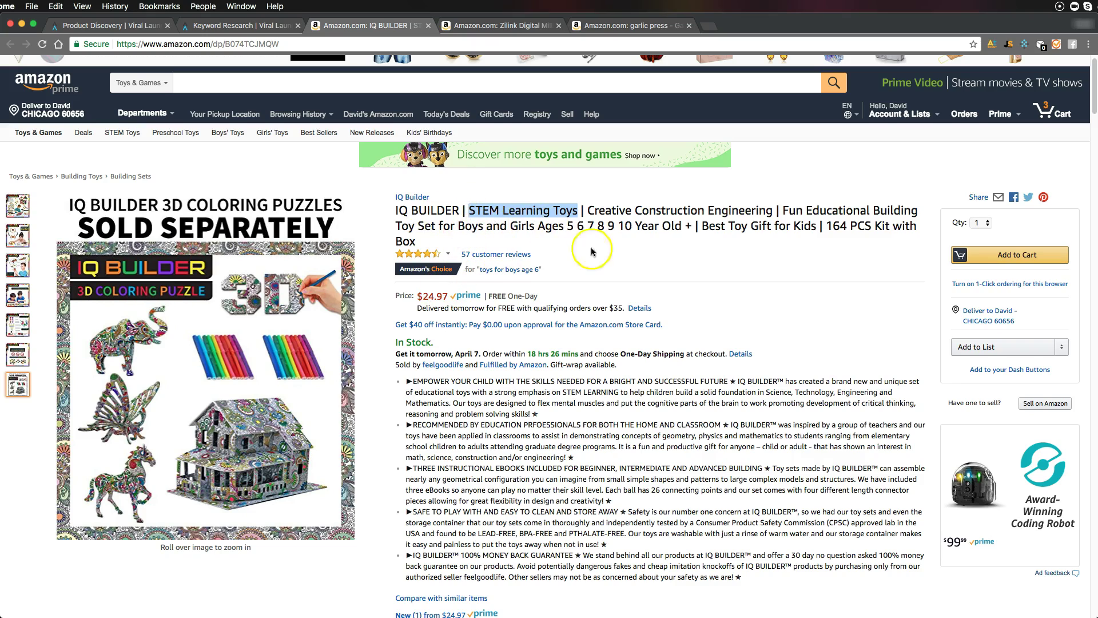
pyautogui.click(245, 26)
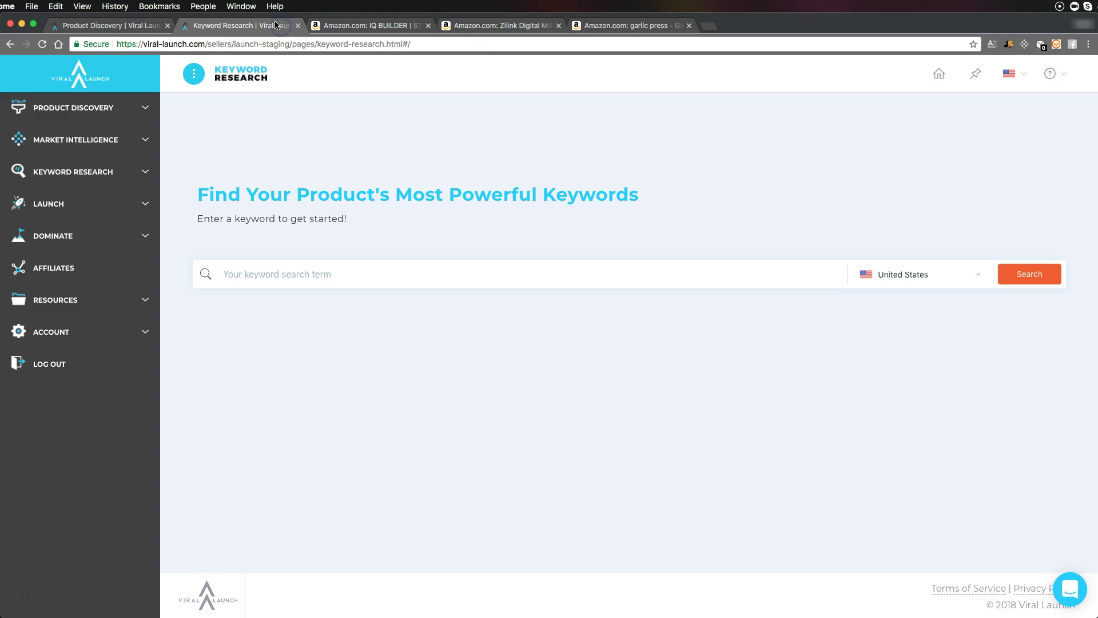
# Look up "STEM Learning Toys" in Keyword Research for the United States and open its Market Intelligence analysis in a new tab
pyautogui.press('super+v')
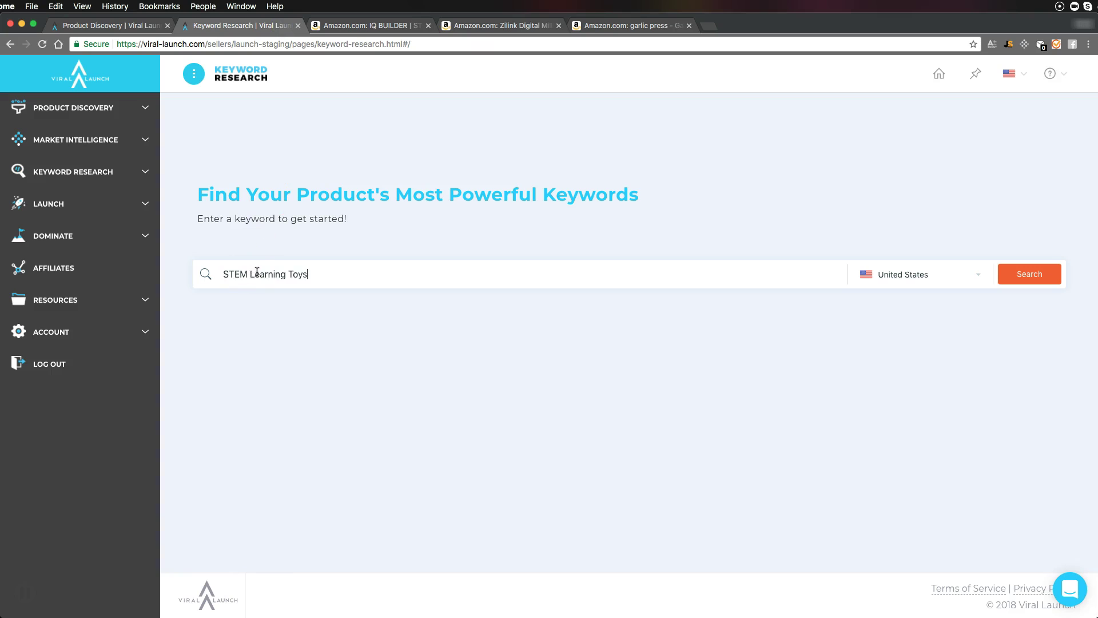
pyautogui.click(1025, 274)
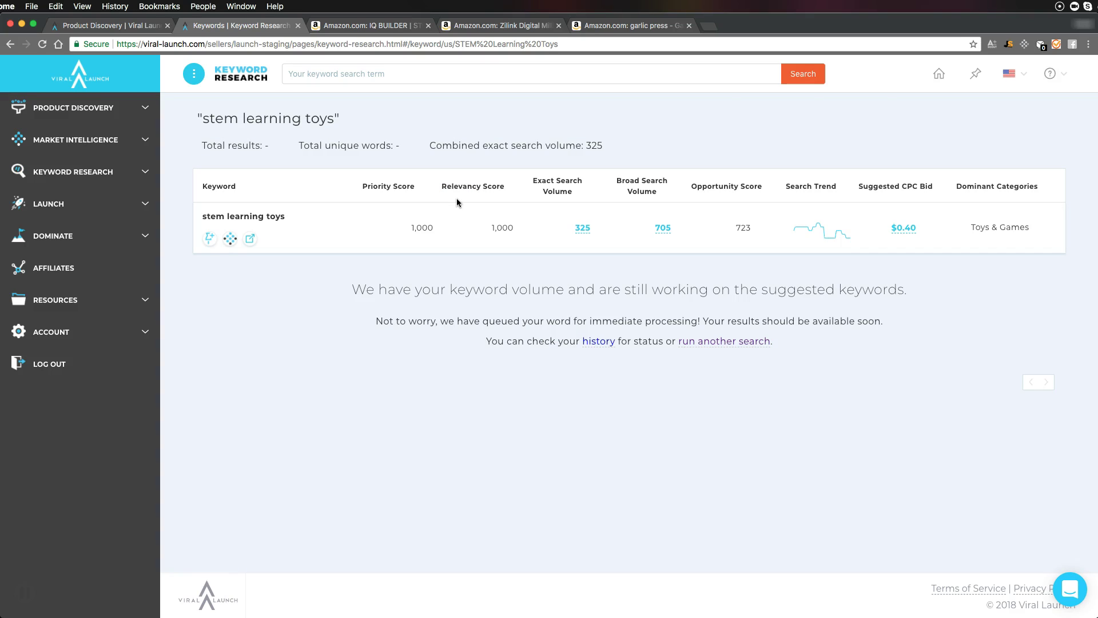
pyautogui.click(415, 260)
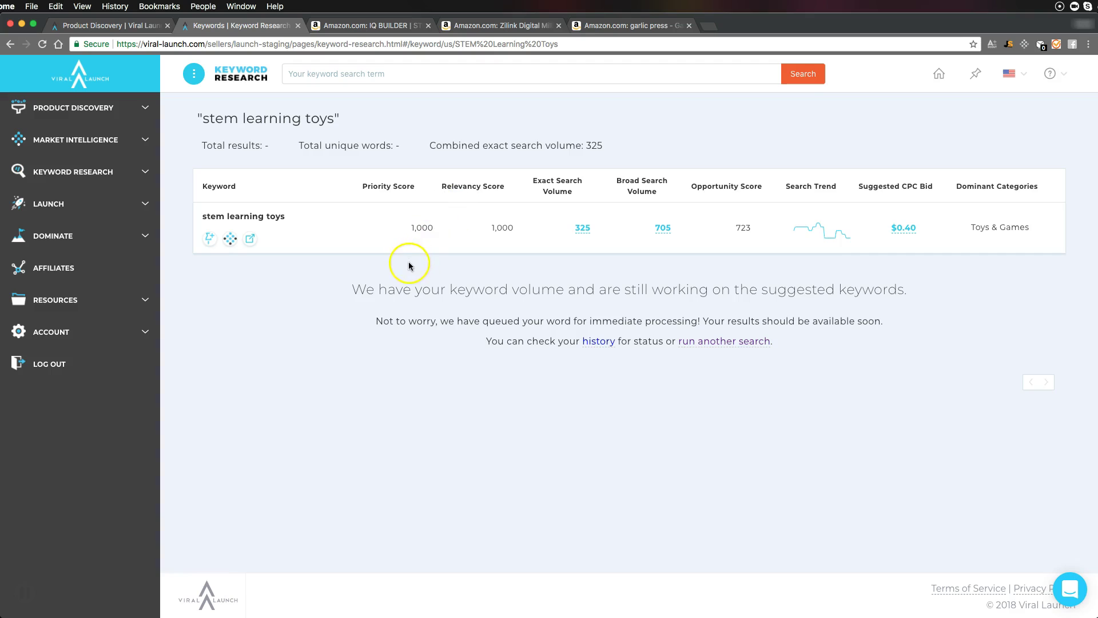
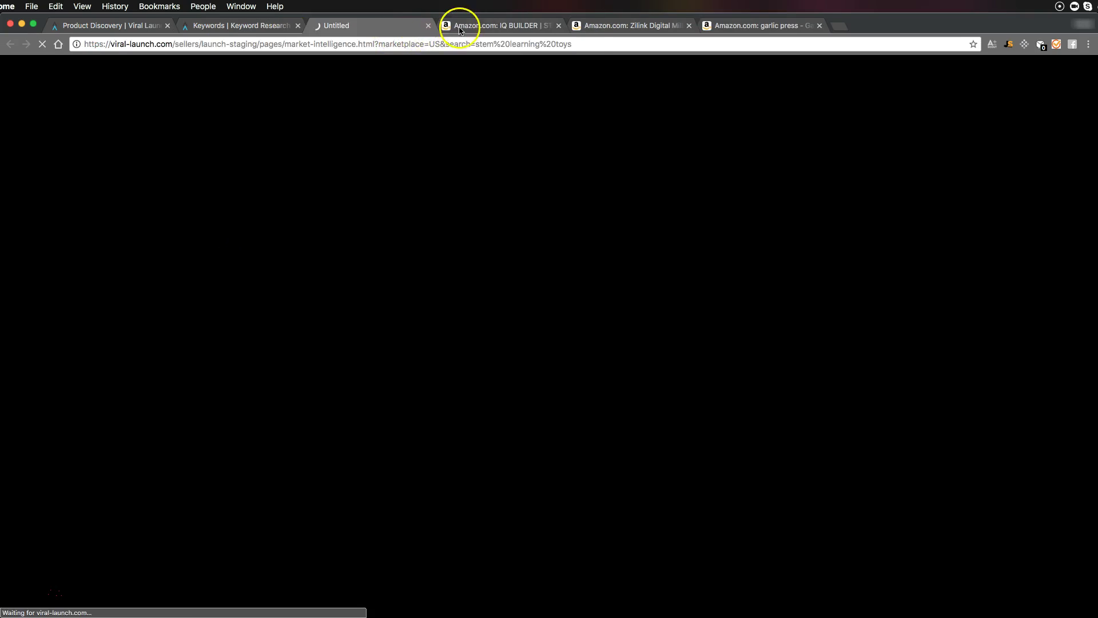
# On Amazon, leave the IQ Builder listing for the home page and search all departments for "STEM Learning Toys"
pyautogui.click(461, 25)
pyautogui.click(55, 101)
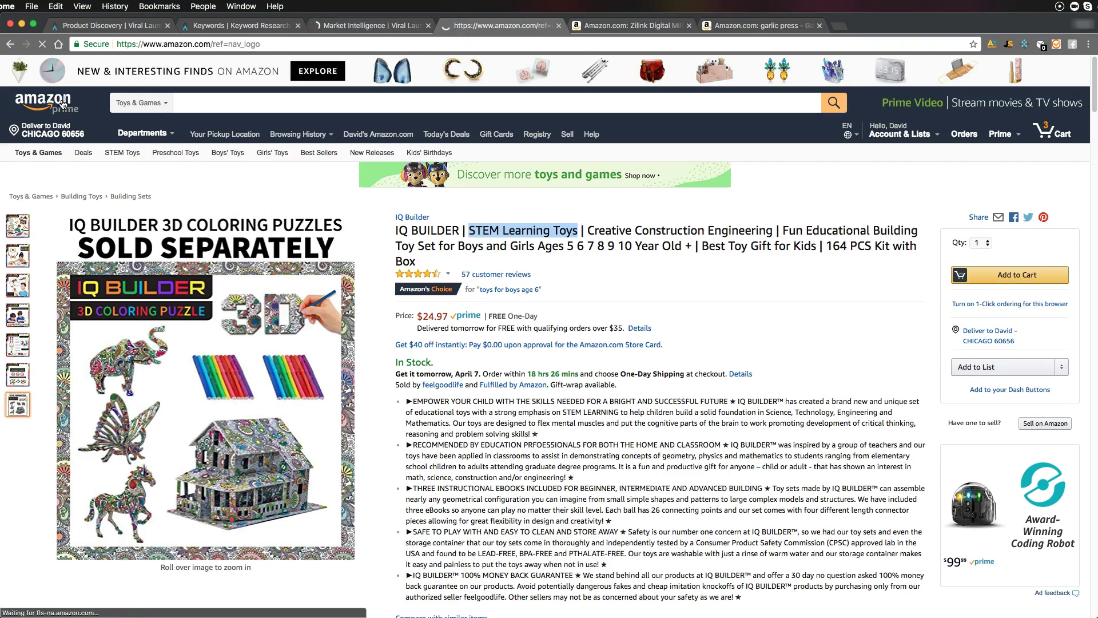
pyautogui.write('STEM Learning Toys')
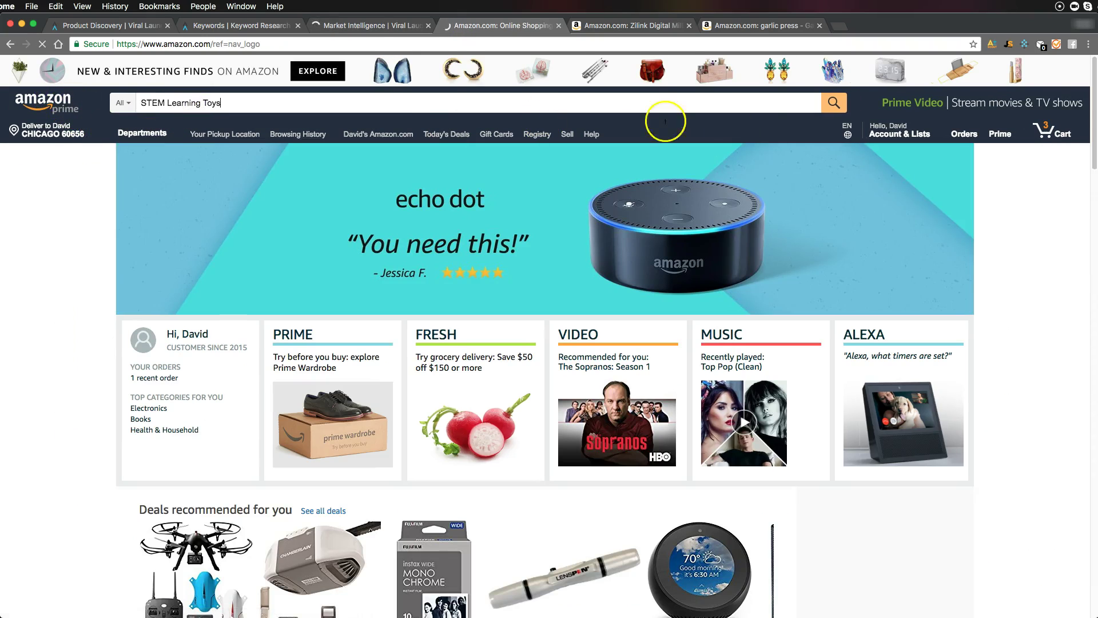
pyautogui.click(832, 104)
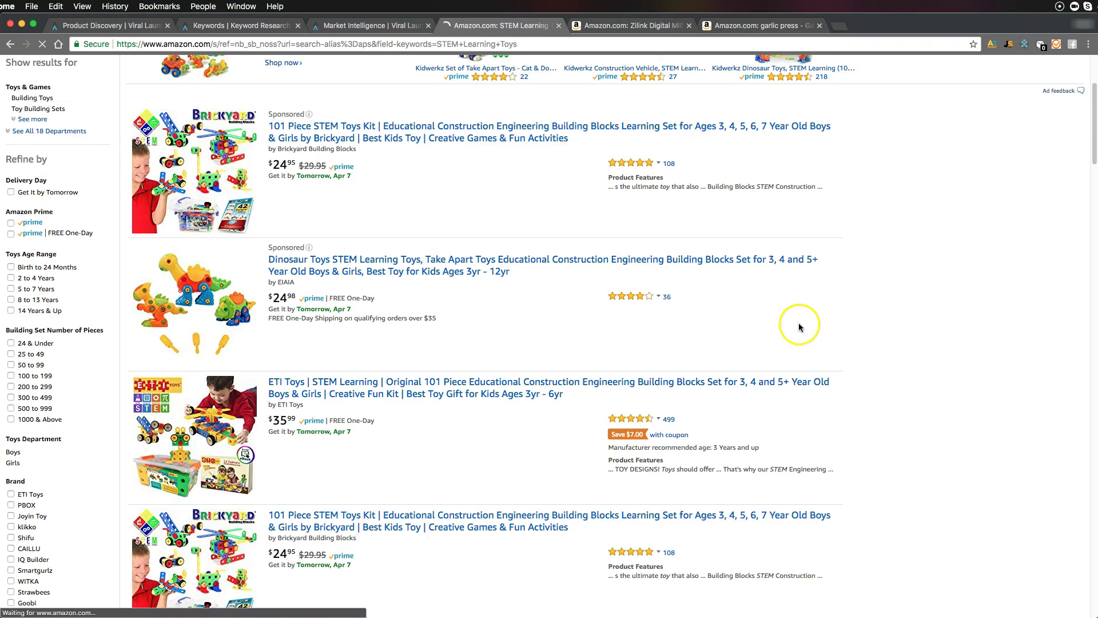
pyautogui.scroll(-2, 1017, 90)
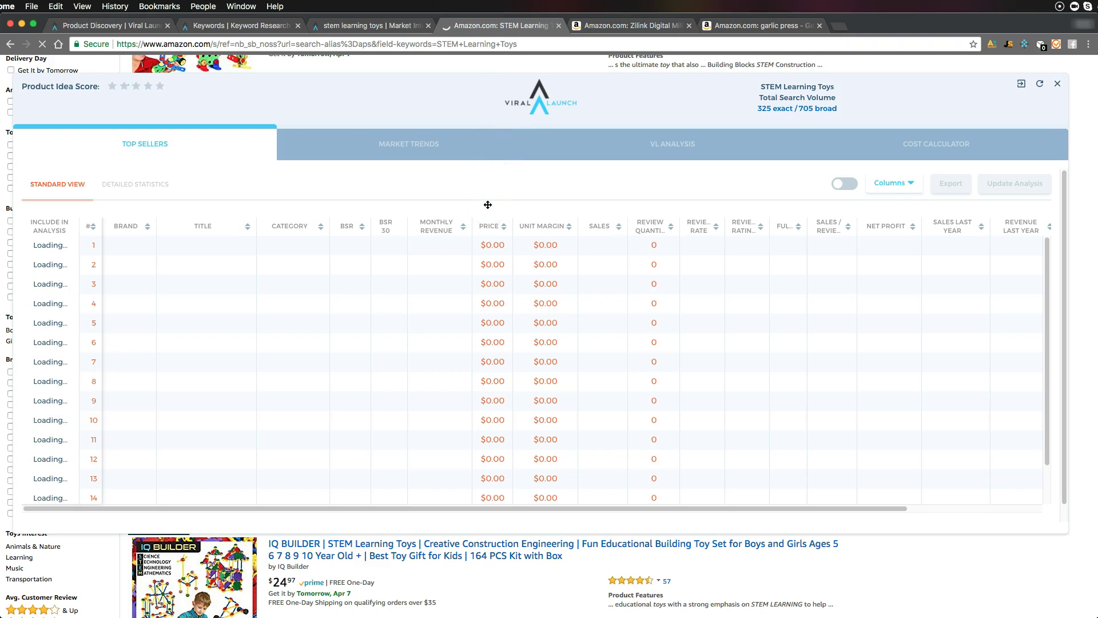
# Show product images in the Top Sellers table and update the analysis with all listed products included
pyautogui.press('super+a')
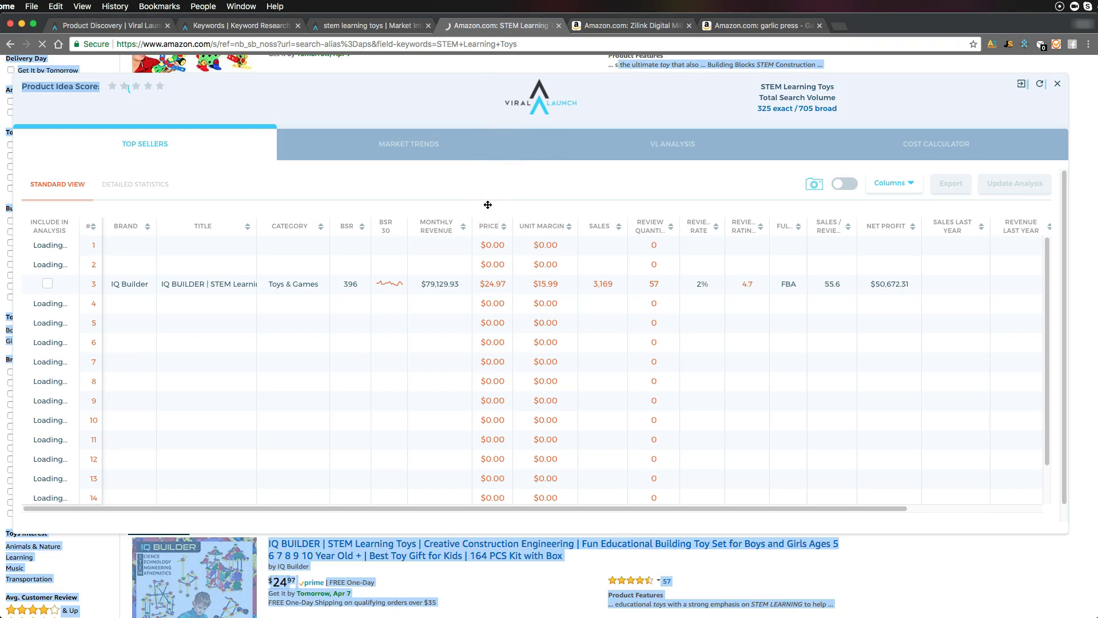
pyautogui.click(39, 268)
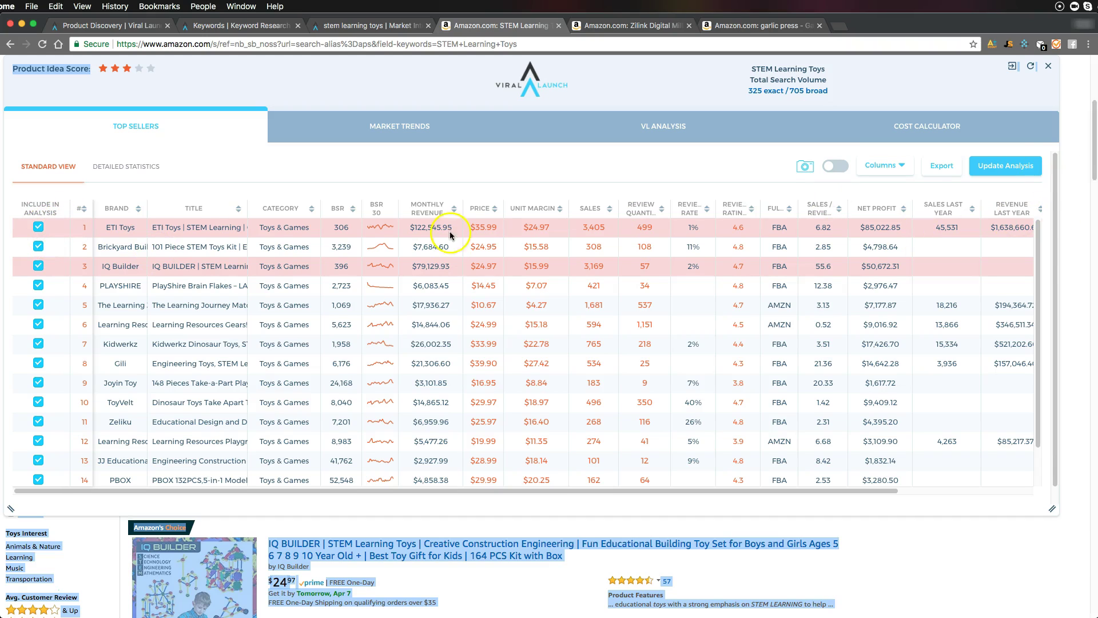
pyautogui.click(835, 166)
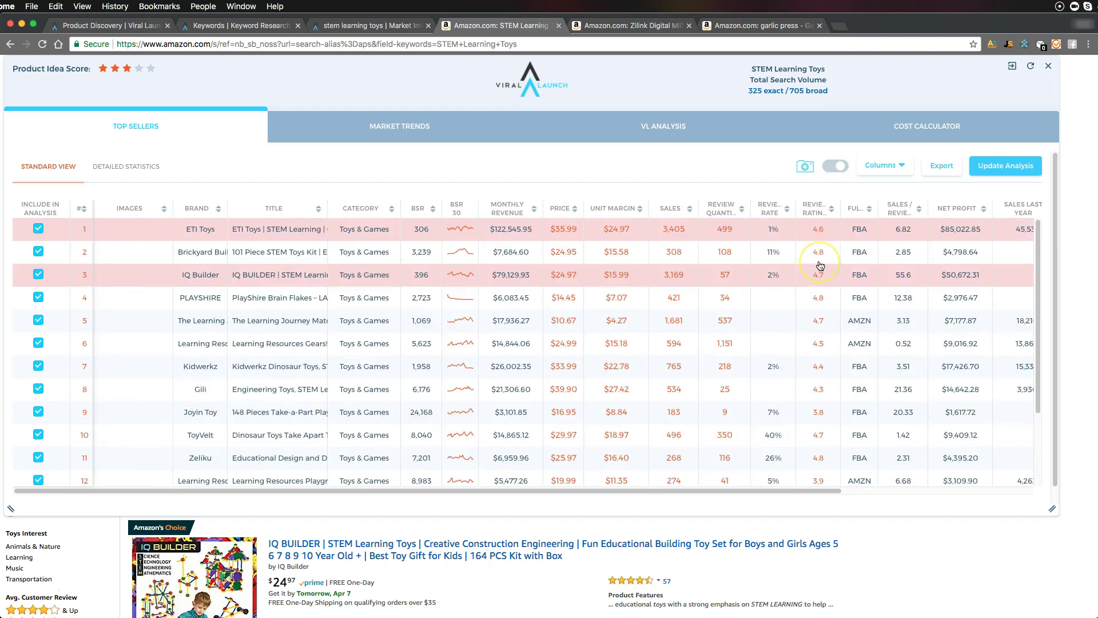
pyautogui.scroll(-5, 760, 290)
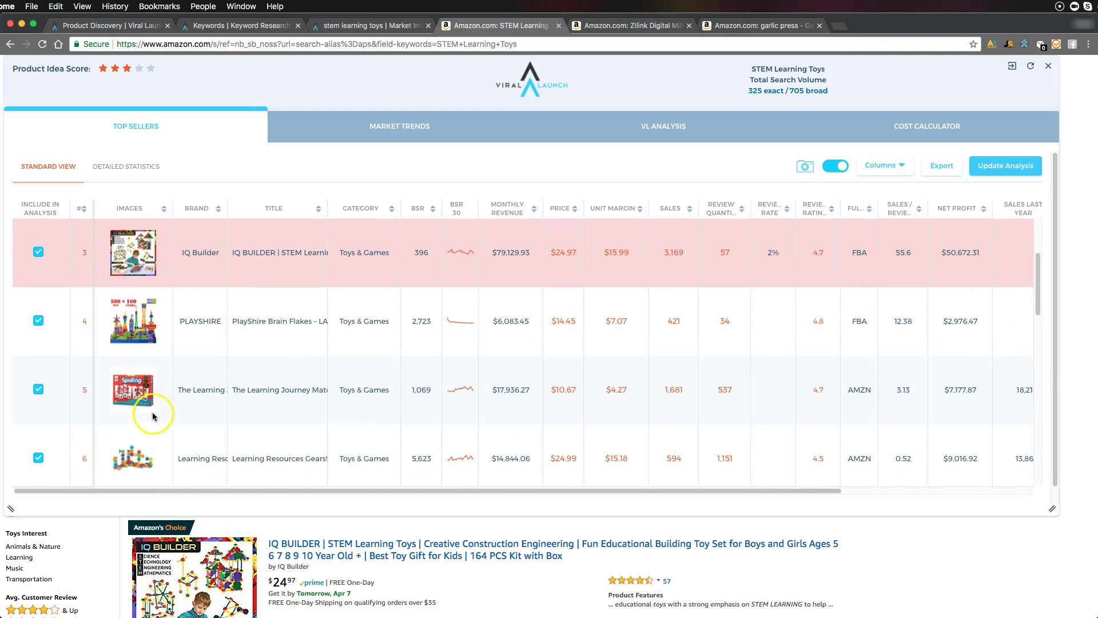
pyautogui.scroll(-6, 355, 402)
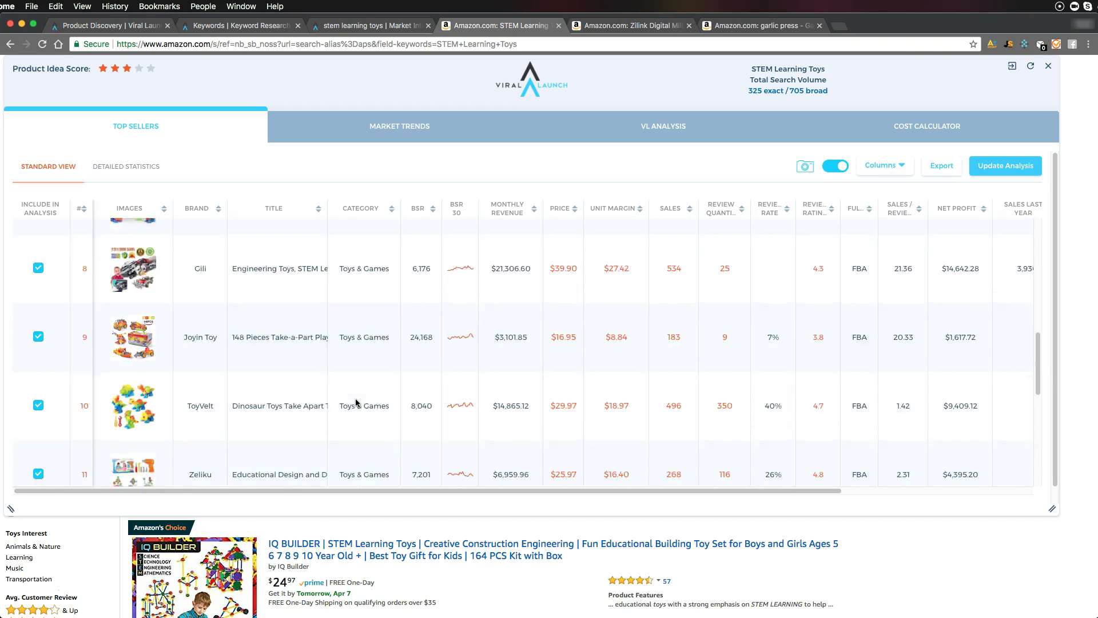
pyautogui.click(998, 166)
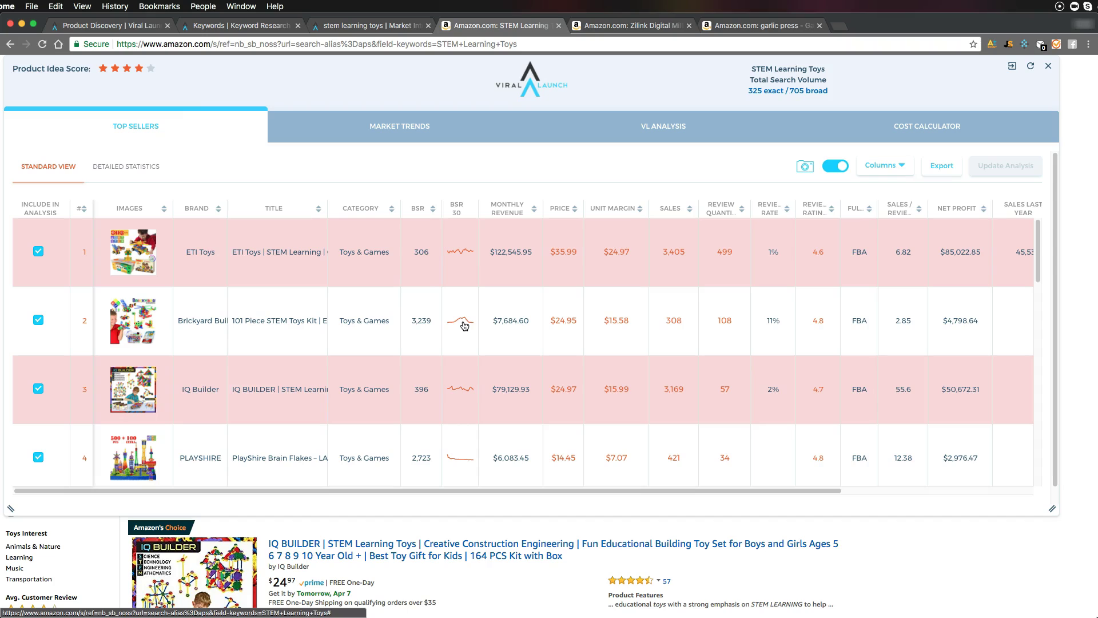
# Review the product idea score, and inspect the June and December peaks in the market's estimated sales trend
pyautogui.click(138, 73)
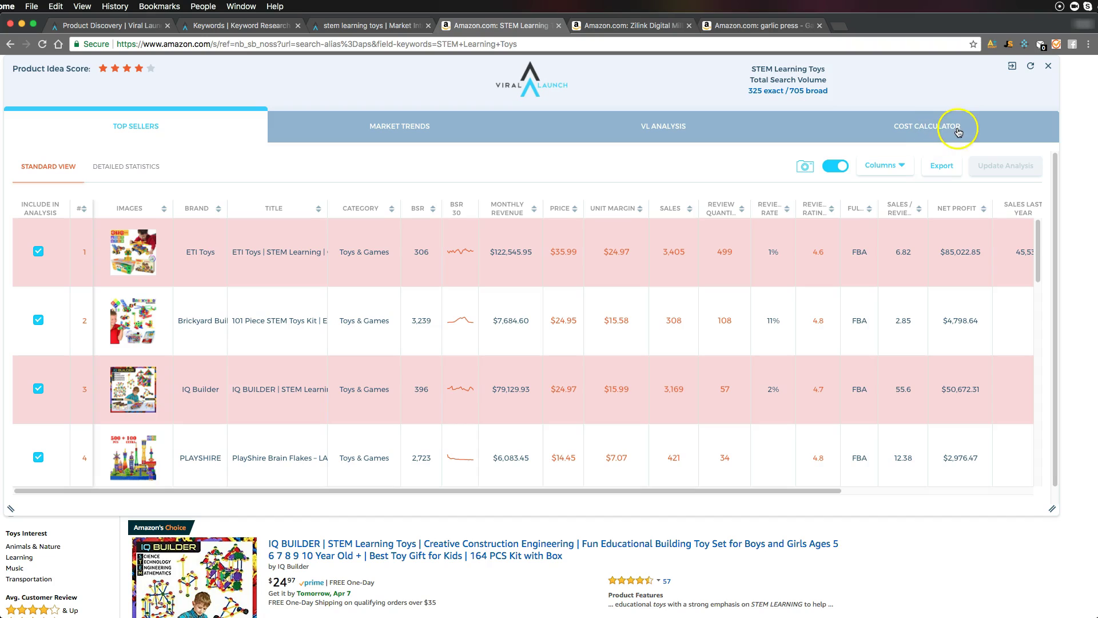
pyautogui.click(418, 135)
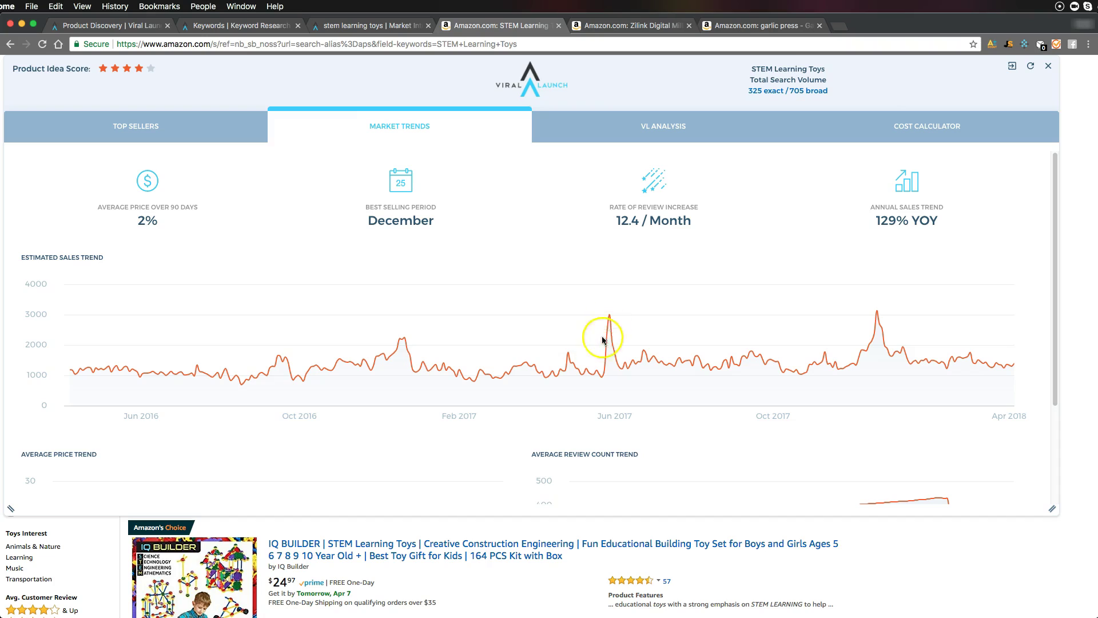
pyautogui.moveTo(610, 318)
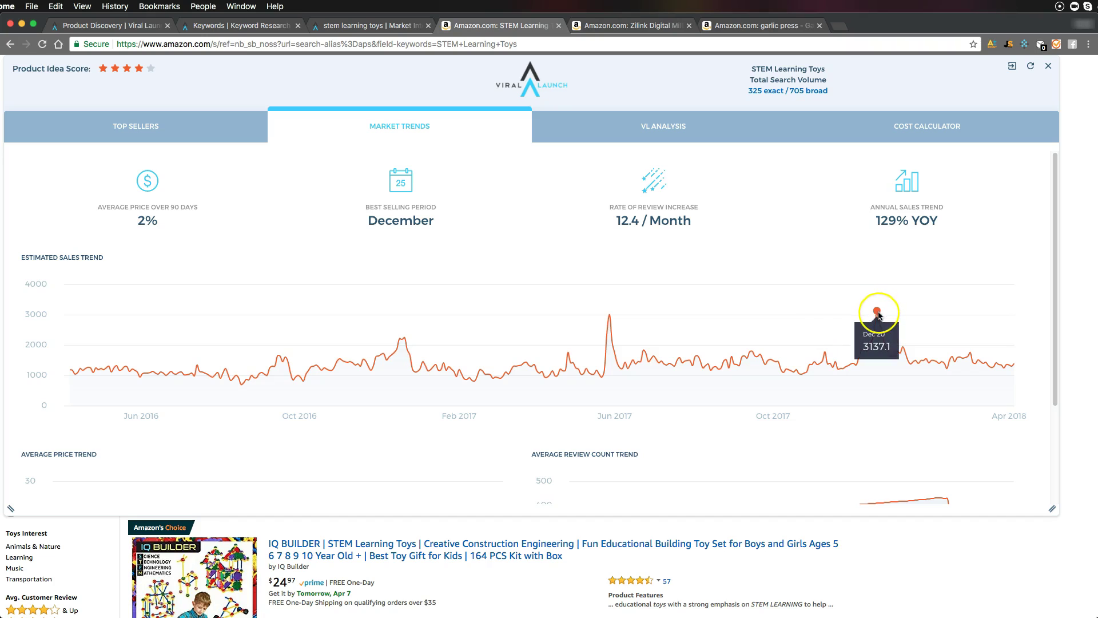
pyautogui.moveTo(875, 333)
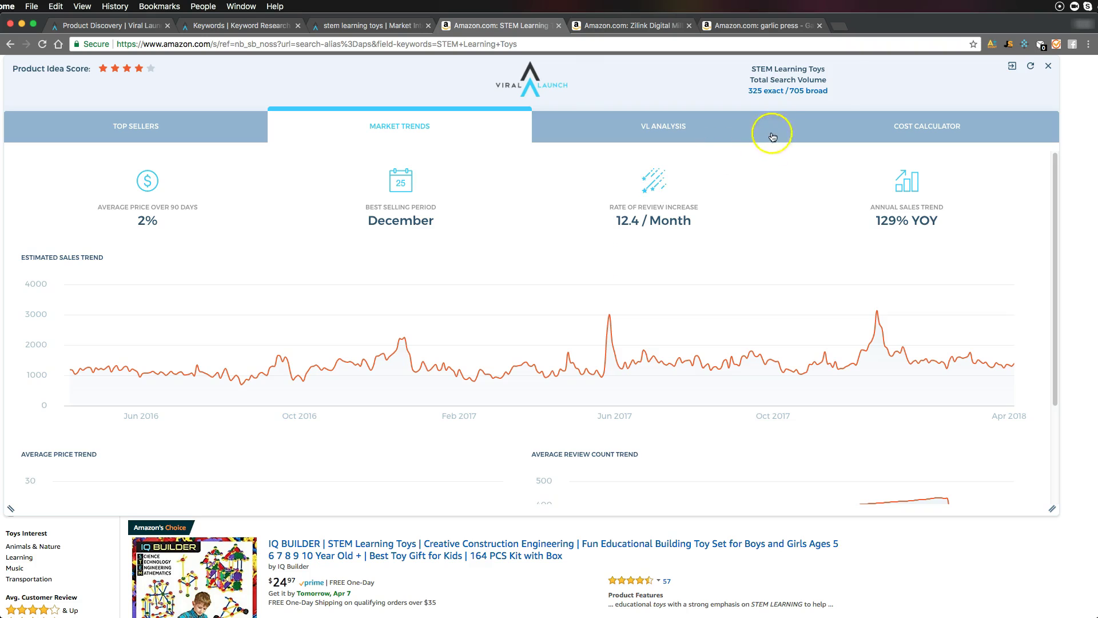
# Reposition the analysis panel over the search results and hide the product images in the Top Sellers table
pyautogui.moveTo(717, 94); pyautogui.dragTo(796, 169)
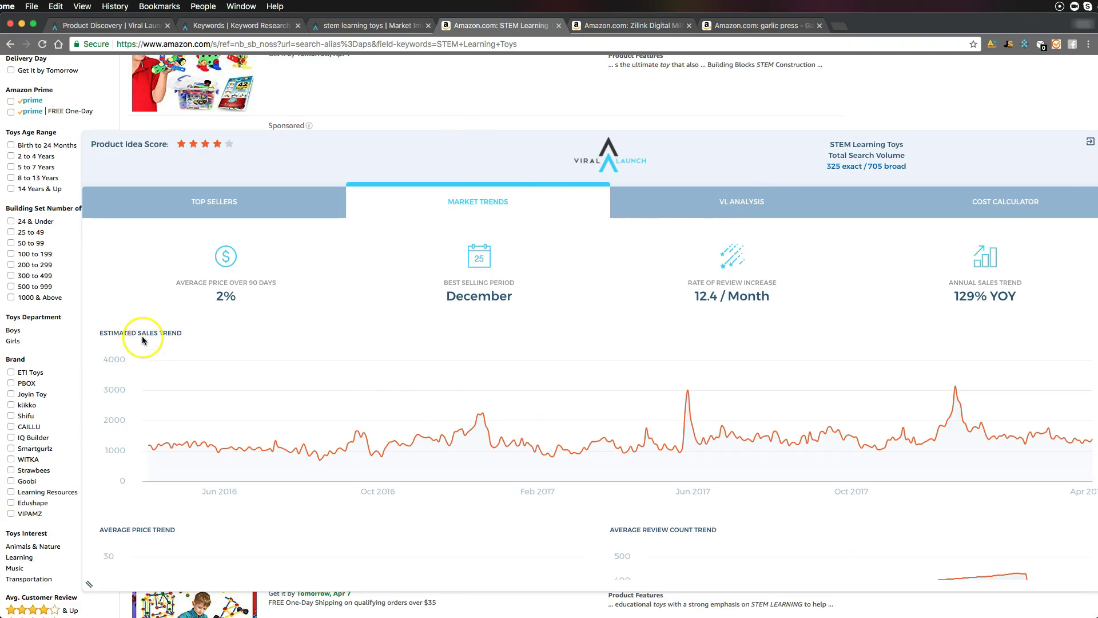
pyautogui.scroll(5, 75, 309)
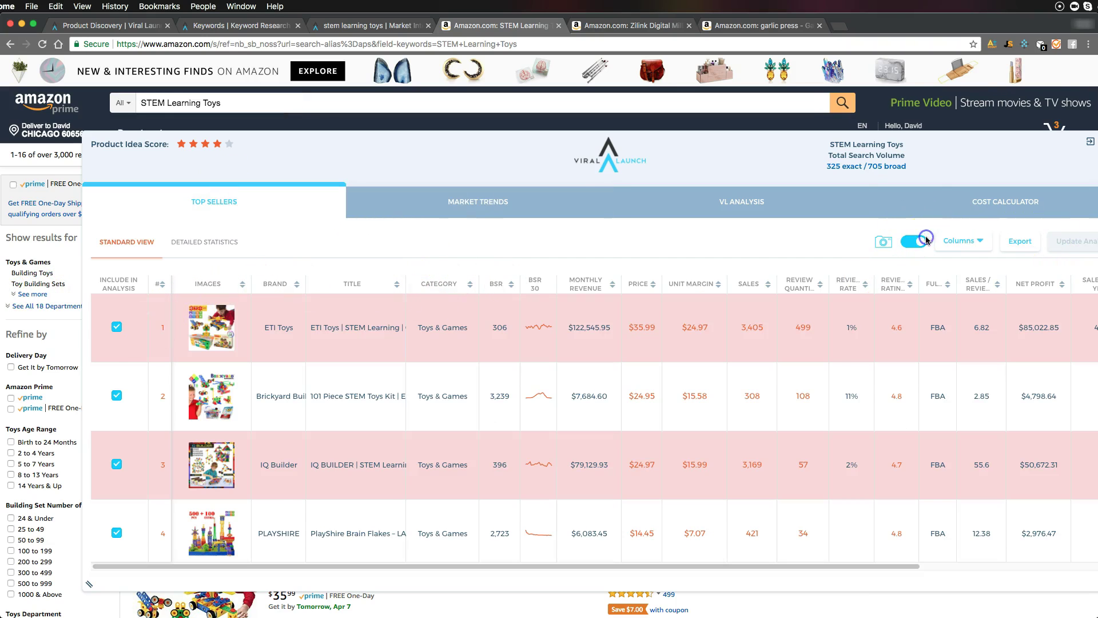
pyautogui.click(919, 242)
pyautogui.click(919, 243)
pyautogui.click(921, 240)
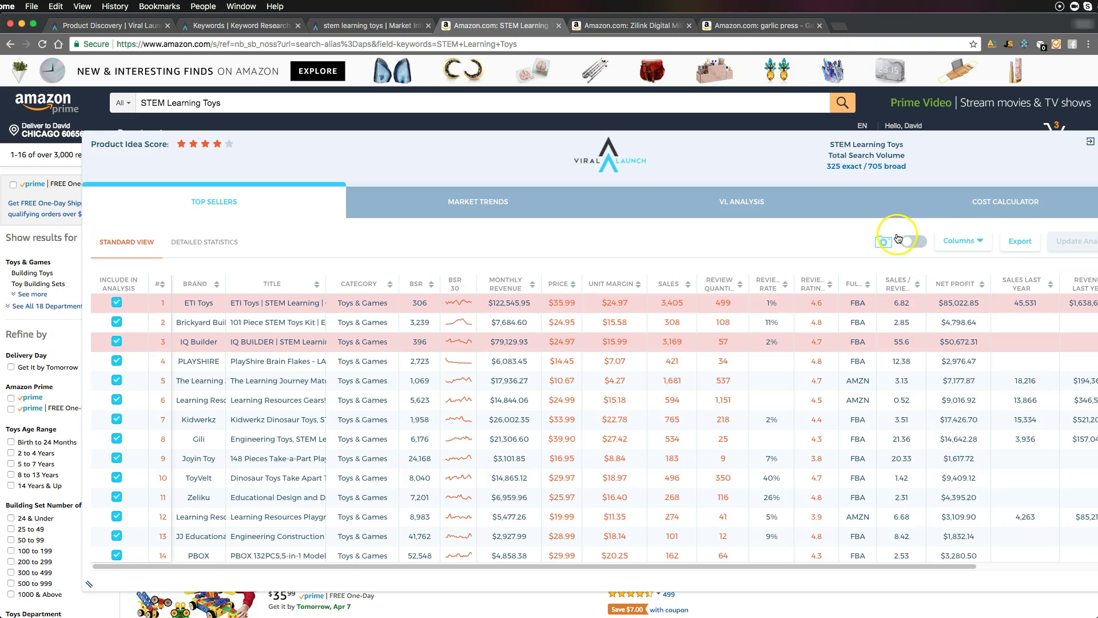
# Revisit the market trends and examine the VL Analysis figures, focusing on the product idea score and reviews needed to sell well
pyautogui.click(487, 204)
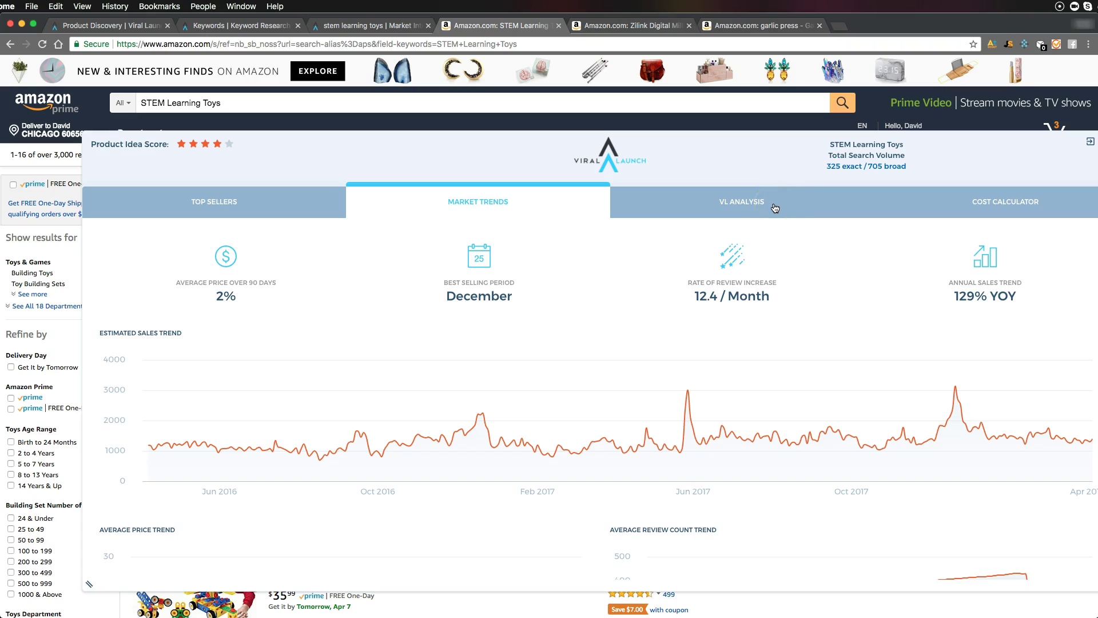
pyautogui.click(769, 208)
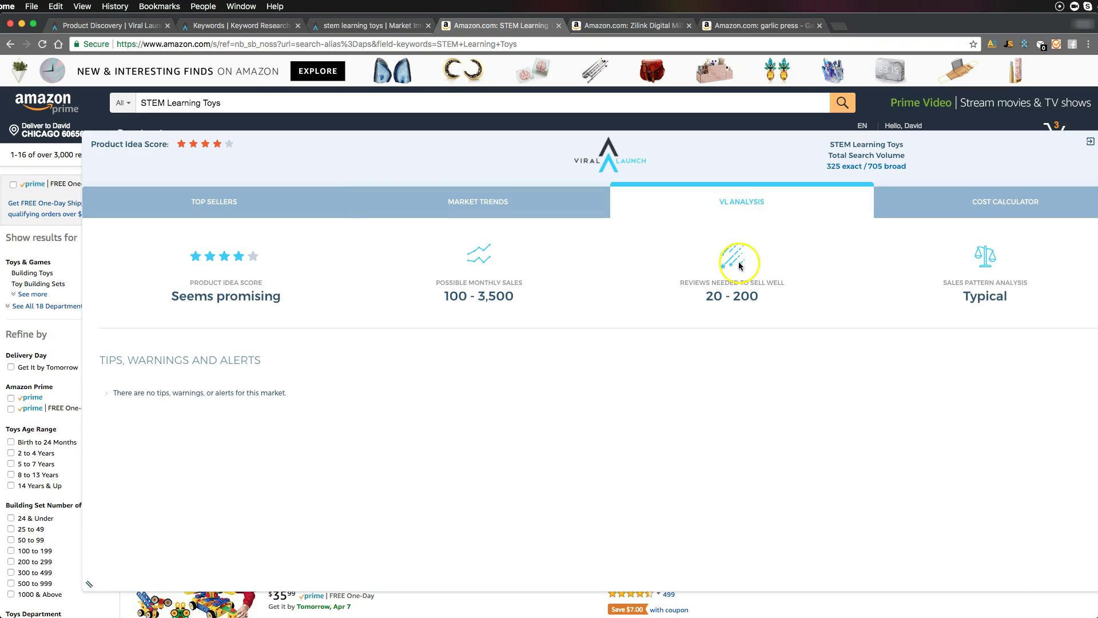
pyautogui.moveTo(186, 274); pyautogui.dragTo(298, 297)
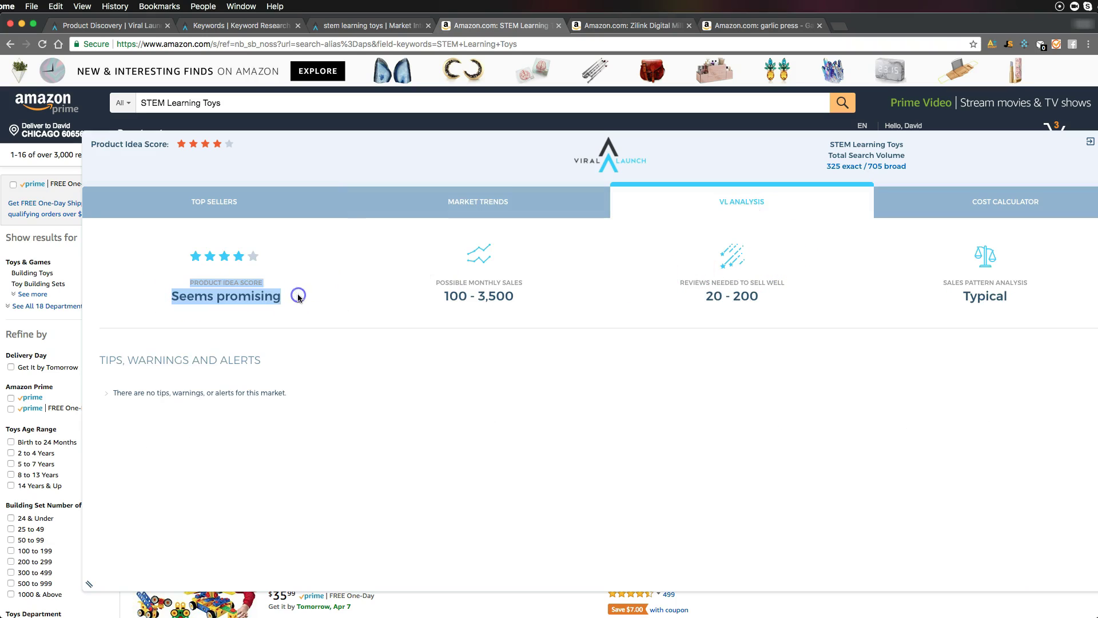
pyautogui.click(298, 297)
pyautogui.moveTo(679, 286); pyautogui.dragTo(768, 307)
pyautogui.click(768, 299)
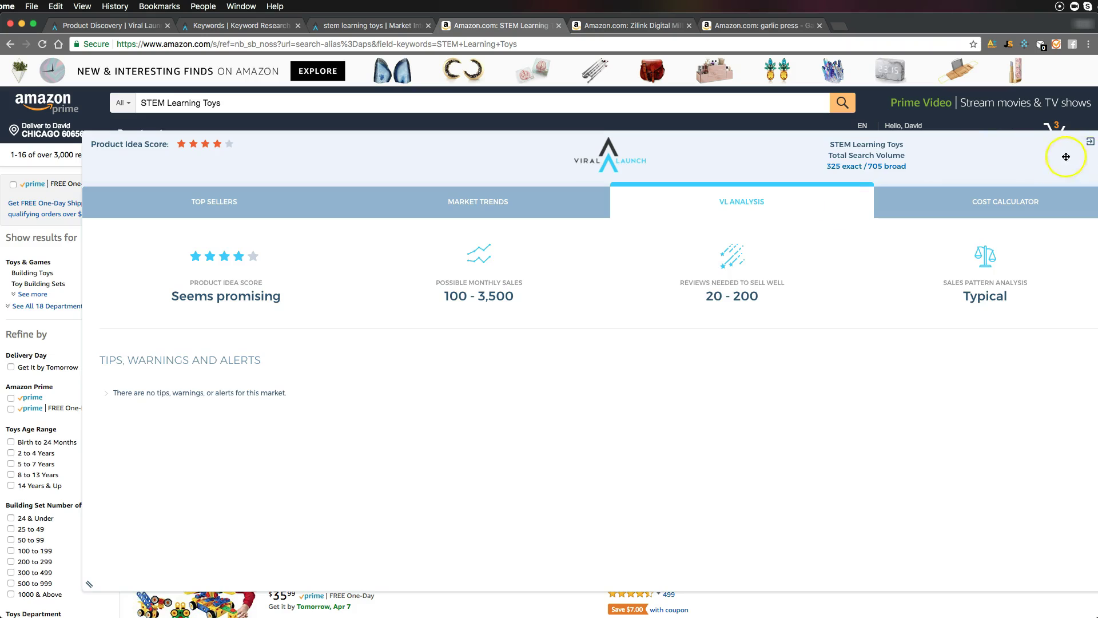
# Move the analysis panel up and open the IQ Builder listing from the search results in a new tab
pyautogui.moveTo(1051, 150); pyautogui.dragTo(967, 153)
pyautogui.moveTo(651, 174); pyautogui.dragTo(735, 95)
pyautogui.scroll(-2, 449, 581)
pyautogui.scroll(2, 451, 583)
pyautogui.scroll(-5, 451, 585)
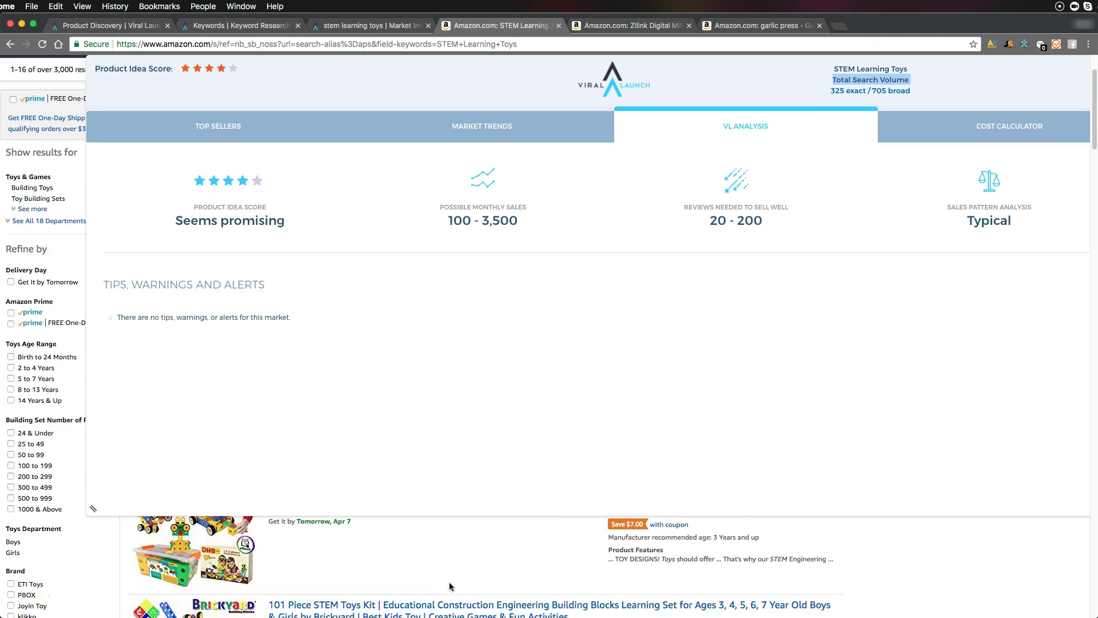
pyautogui.scroll(2, 451, 585)
pyautogui.scroll(-2, 451, 584)
pyautogui.rightClick(451, 578)
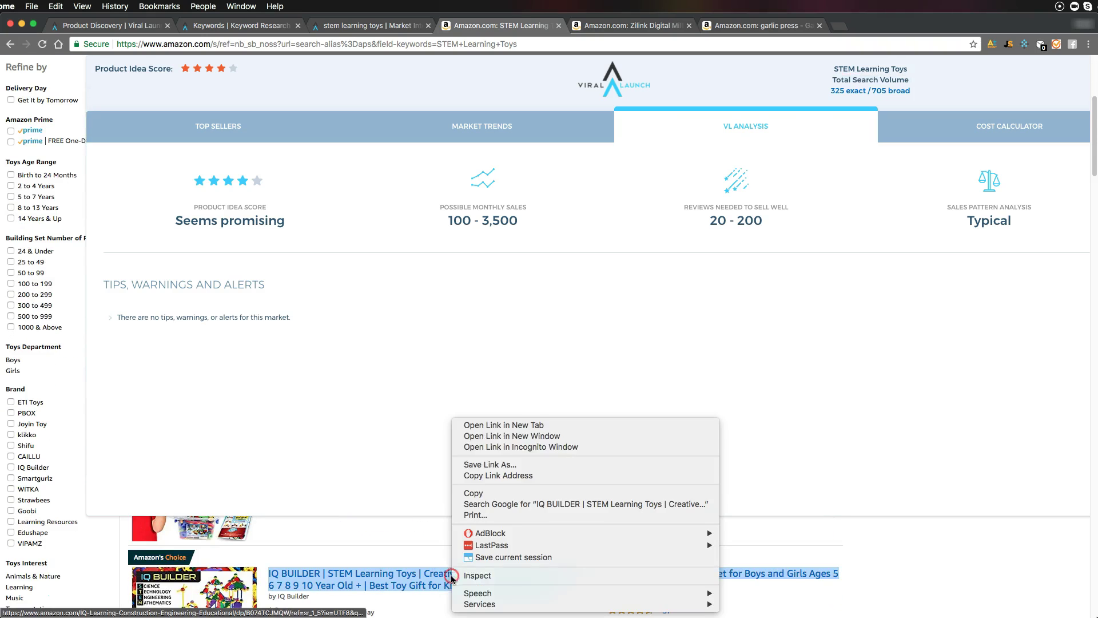
pyautogui.click(497, 425)
pyautogui.click(600, 26)
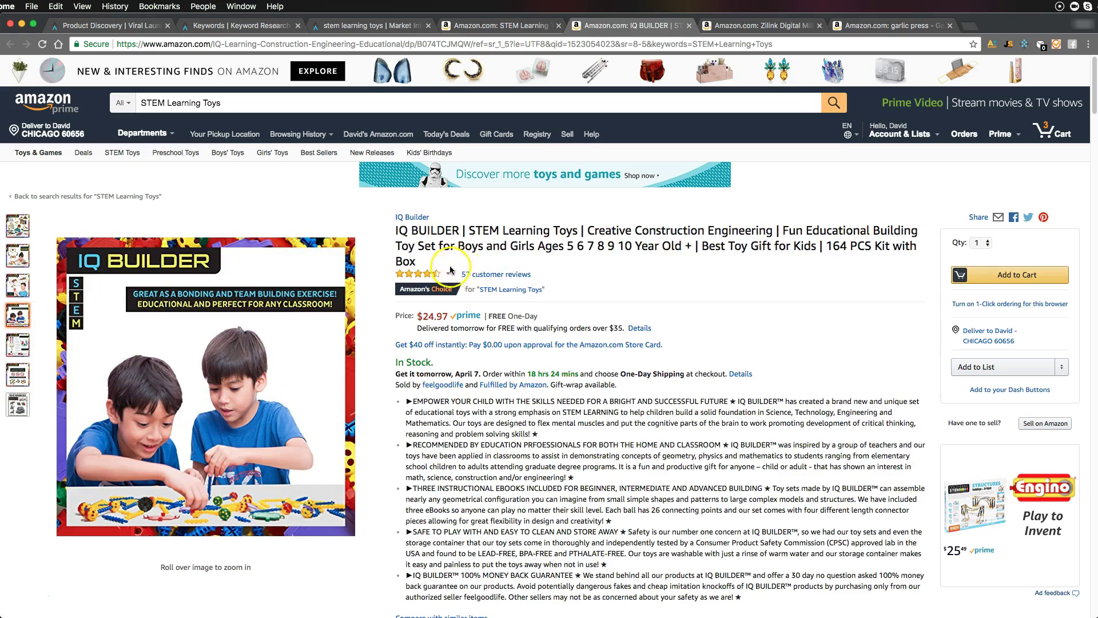
# Examine the IQ Builder listing's title, bullet points and product information, including its dimensions and weight
pyautogui.tripleClick(412, 229)
pyautogui.scroll(-3, 422, 303)
pyautogui.moveTo(743, 466); pyautogui.dragTo(413, 267)
pyautogui.scroll(-15, 504, 326)
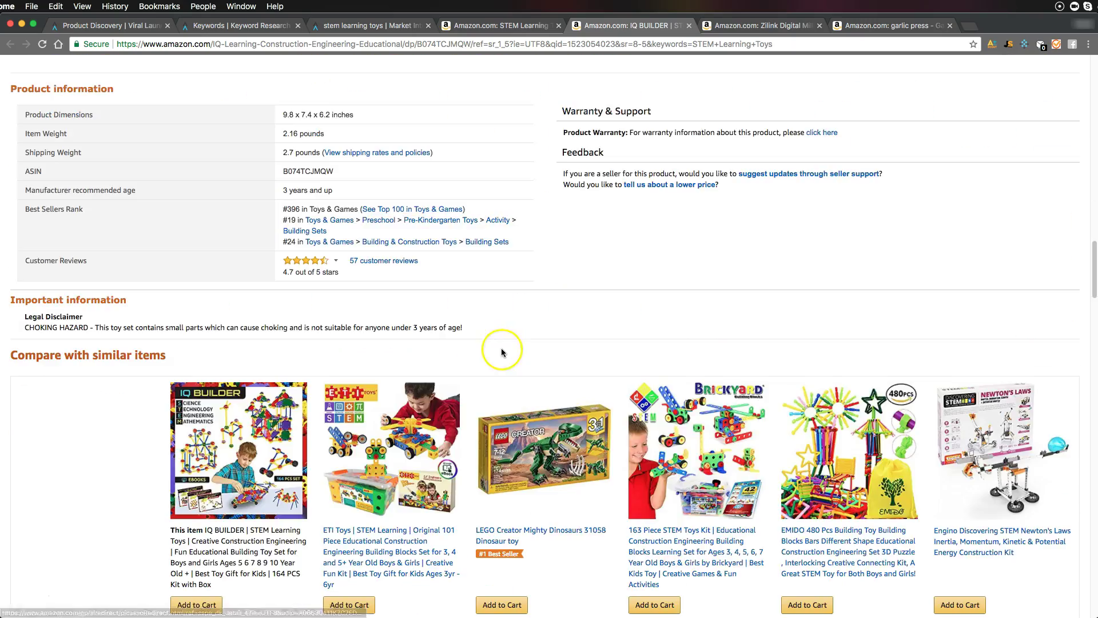
pyautogui.scroll(10, 474, 371)
pyautogui.scroll(10, 470, 379)
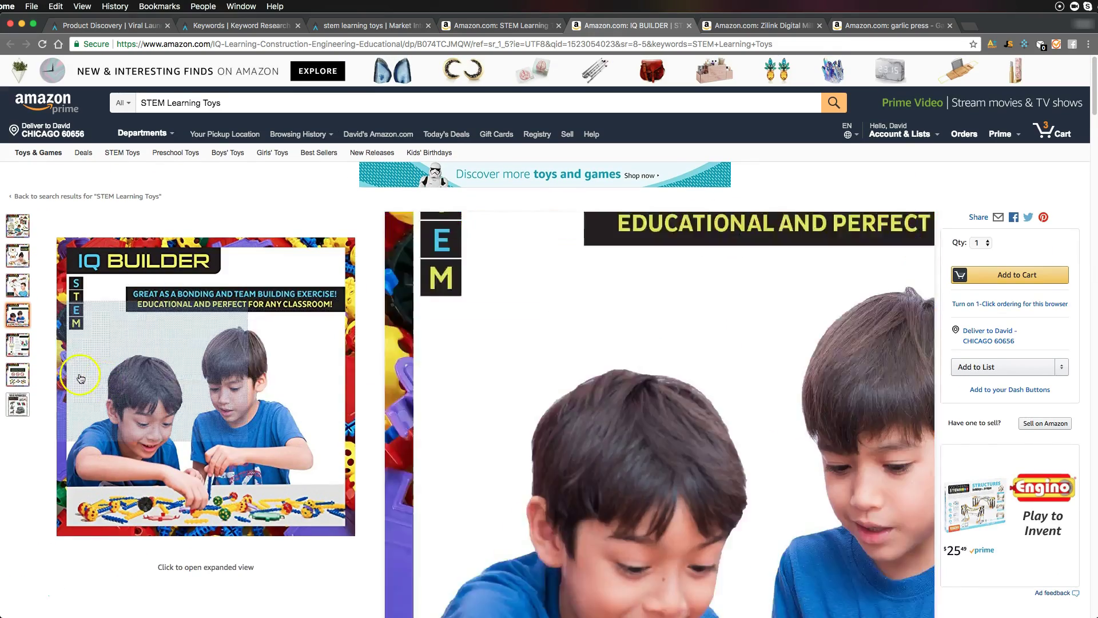
# Return to the STEM Learning Toys market analysis and inspect the cost calculator's profit per unit and dimension settings
pyautogui.click(525, 25)
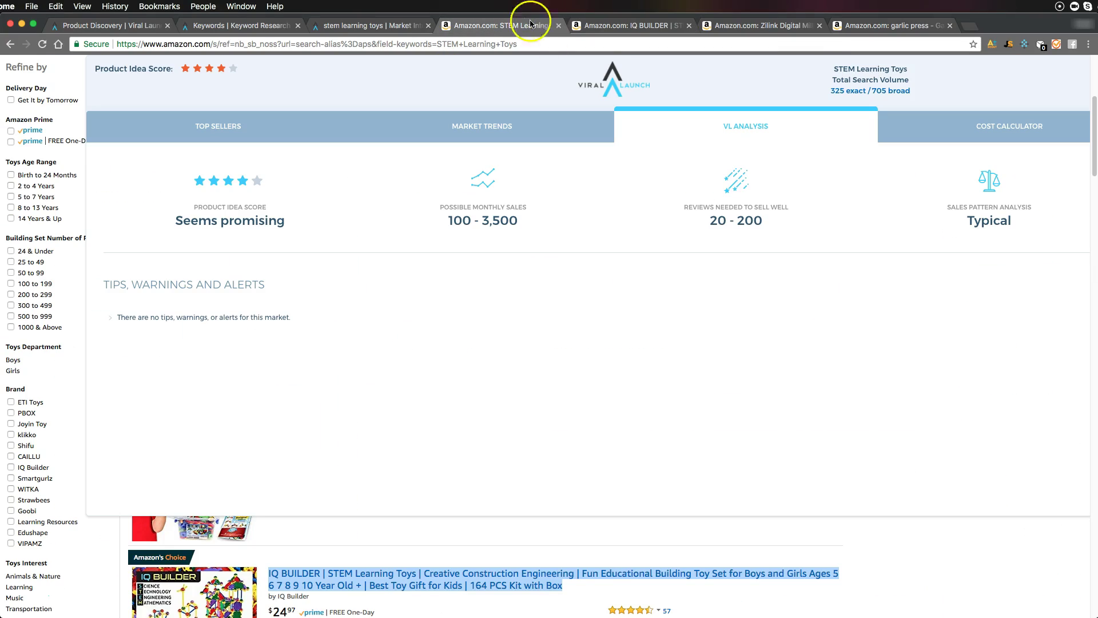
pyautogui.click(621, 25)
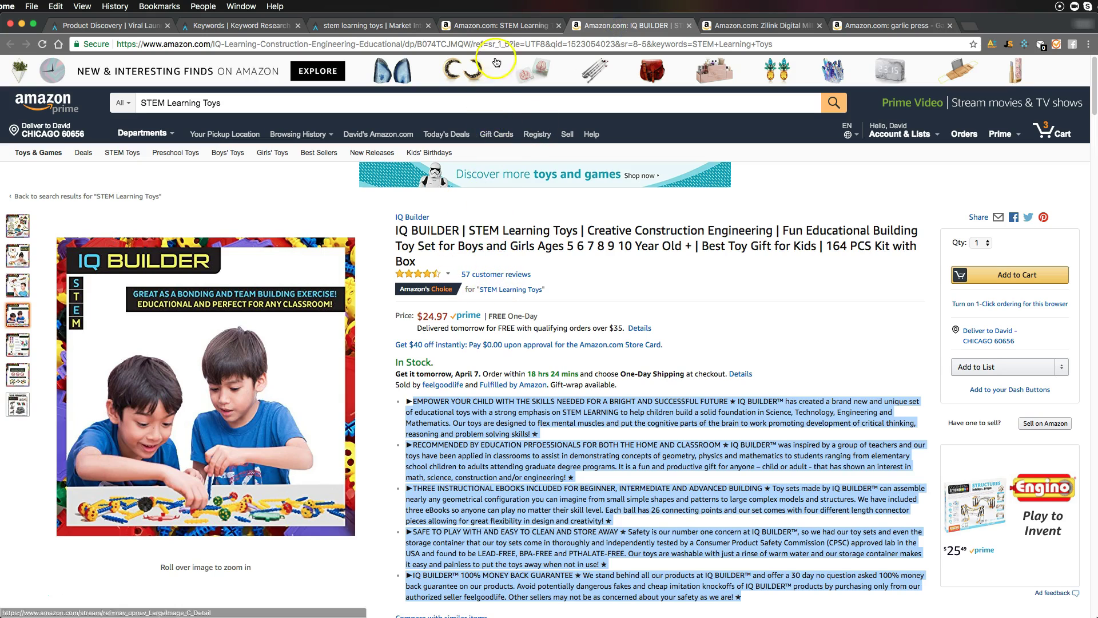
pyautogui.click(500, 26)
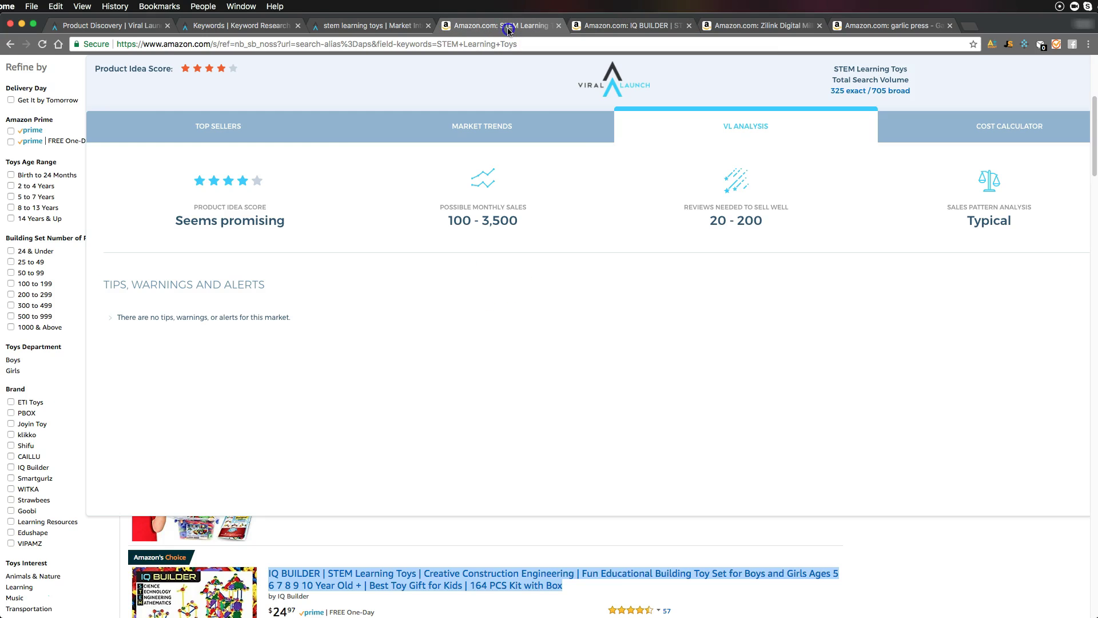
pyautogui.click(957, 136)
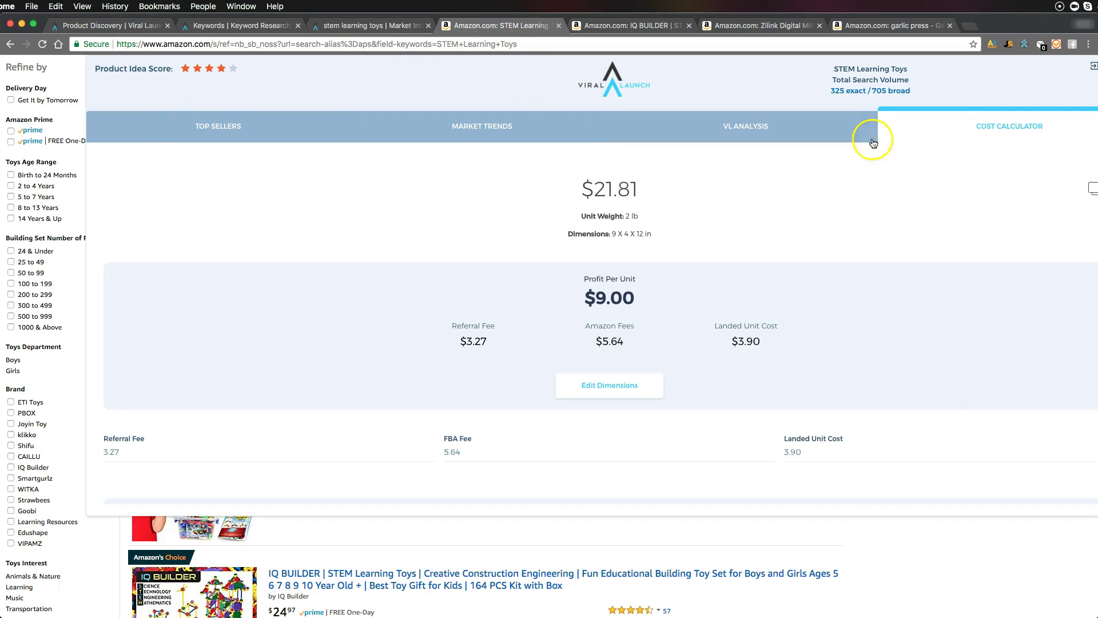
pyautogui.click(605, 389)
pyautogui.click(693, 191)
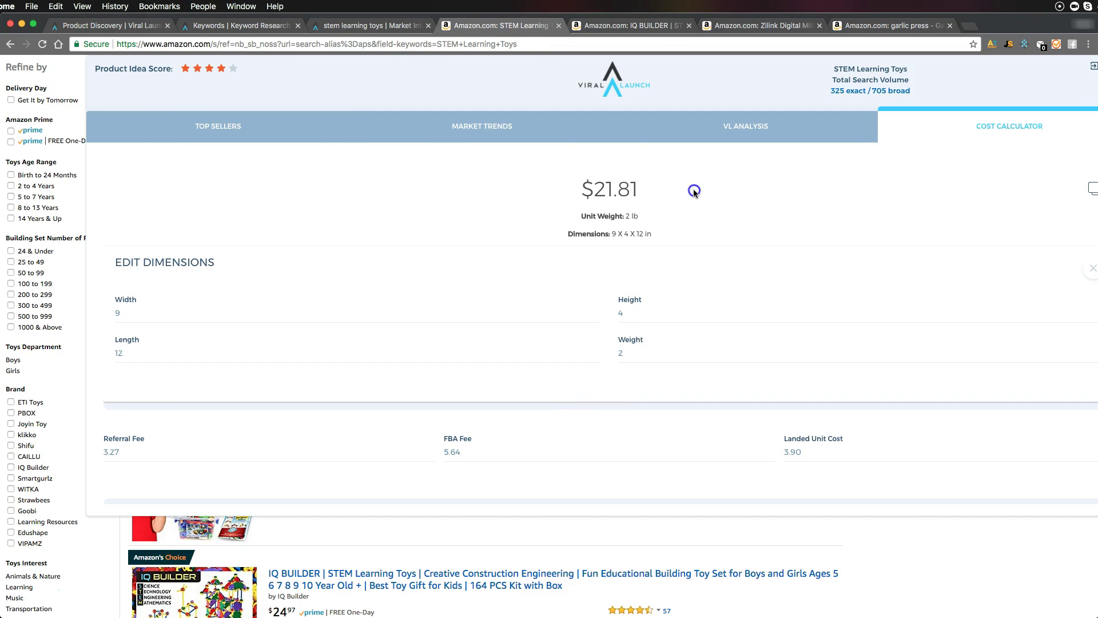
pyautogui.click(758, 340)
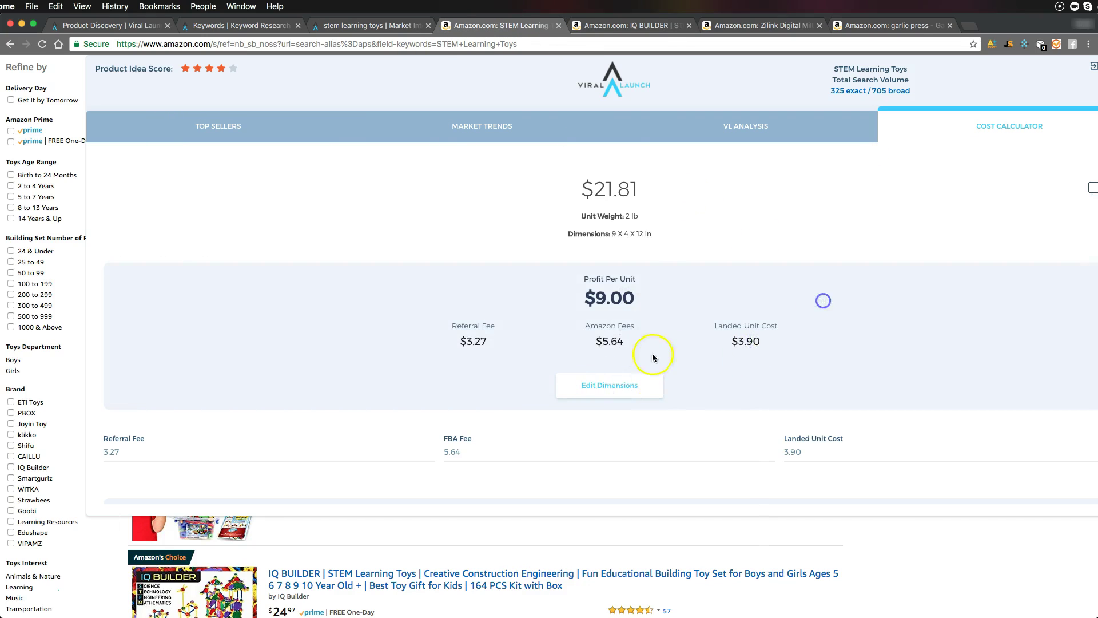
# Try landed unit costs of $6 and $7 in the cost calculator, settling on $6
pyautogui.scroll(-4, 641, 361)
pyautogui.click(807, 238)
pyautogui.scroll(5, 826, 237)
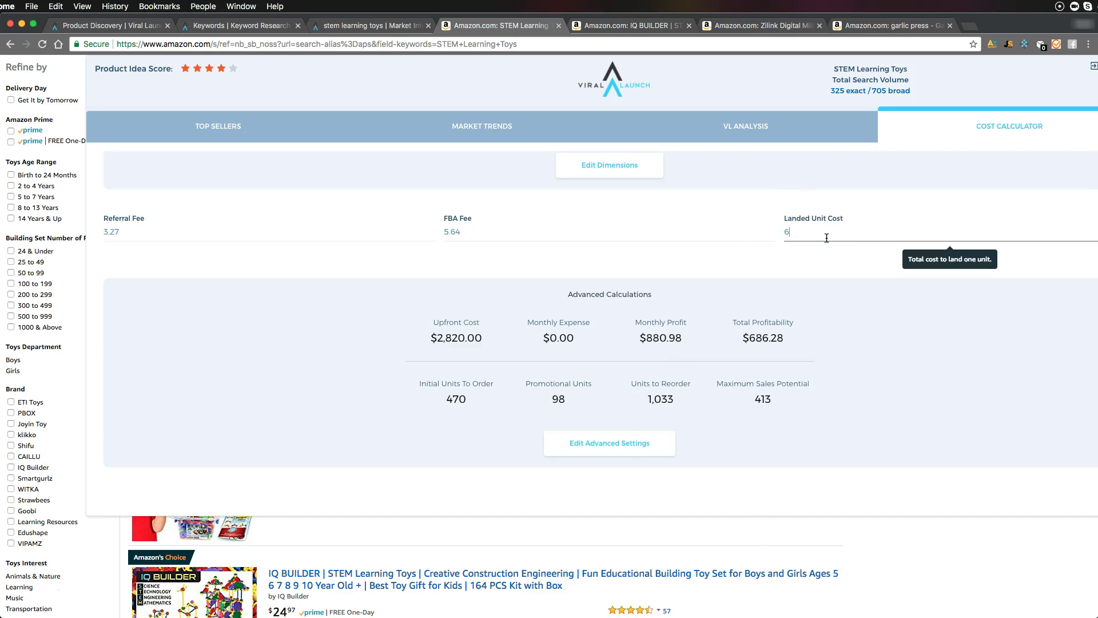
pyautogui.scroll(2, 758, 258)
pyautogui.scroll(-2, 794, 311)
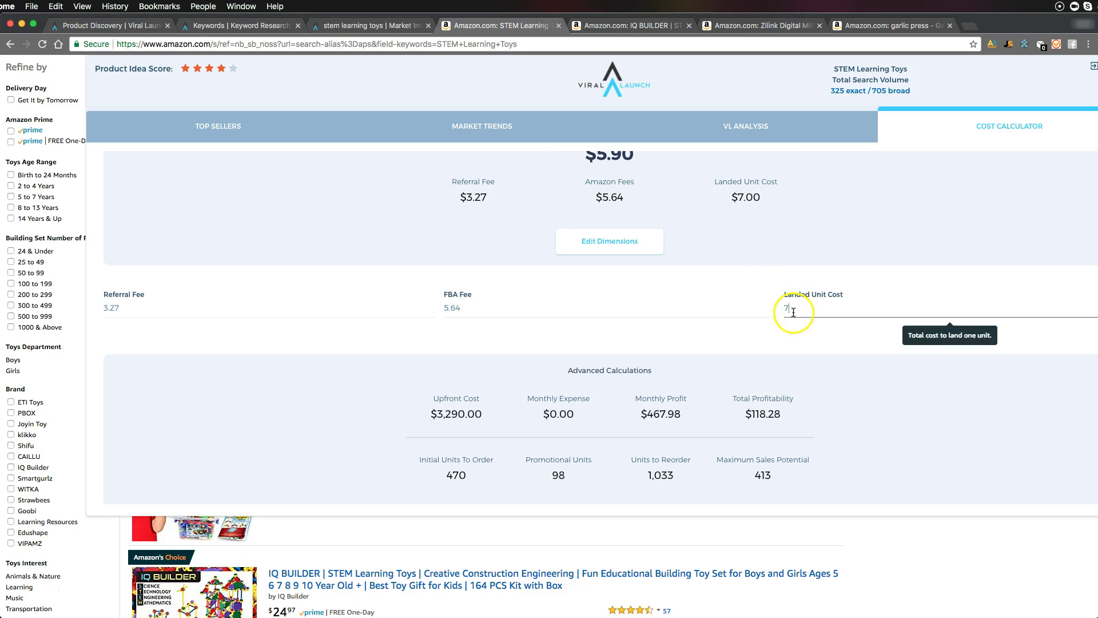
pyautogui.scroll(-1, 686, 360)
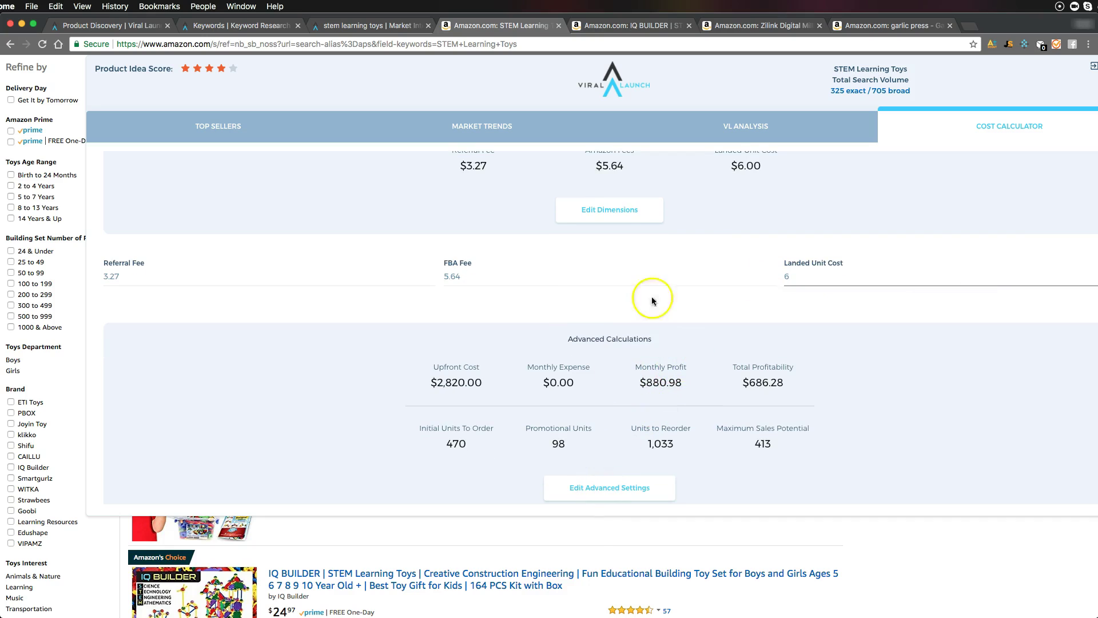
# Review the top sellers' sales and net profit figures, close the analysis, and look over the Amazon search results
pyautogui.click(216, 121)
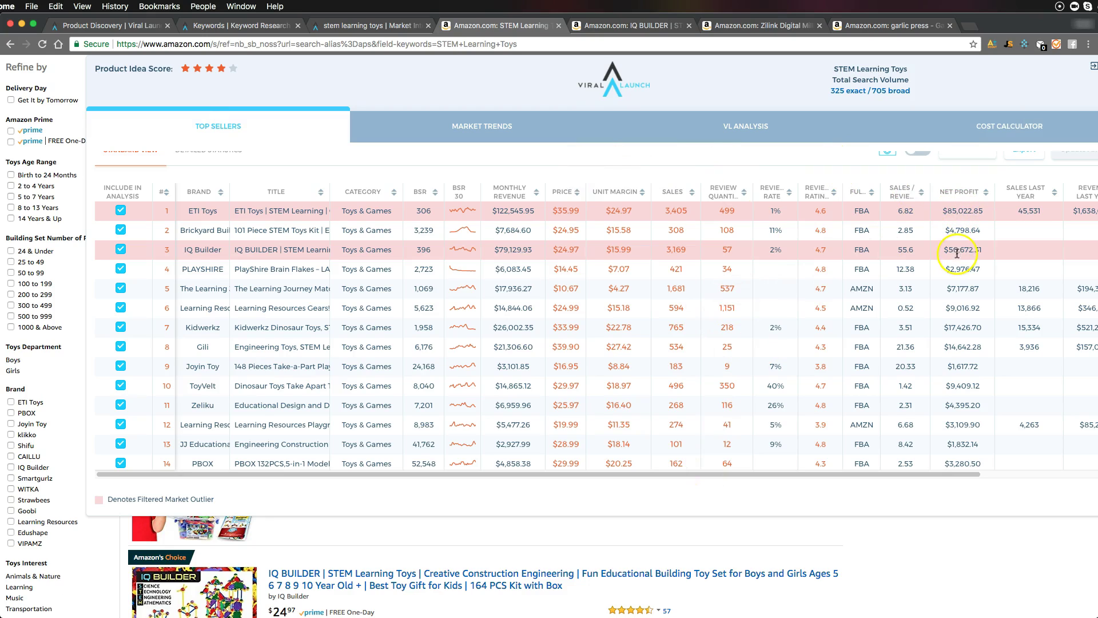
pyautogui.scroll(1, 927, 281)
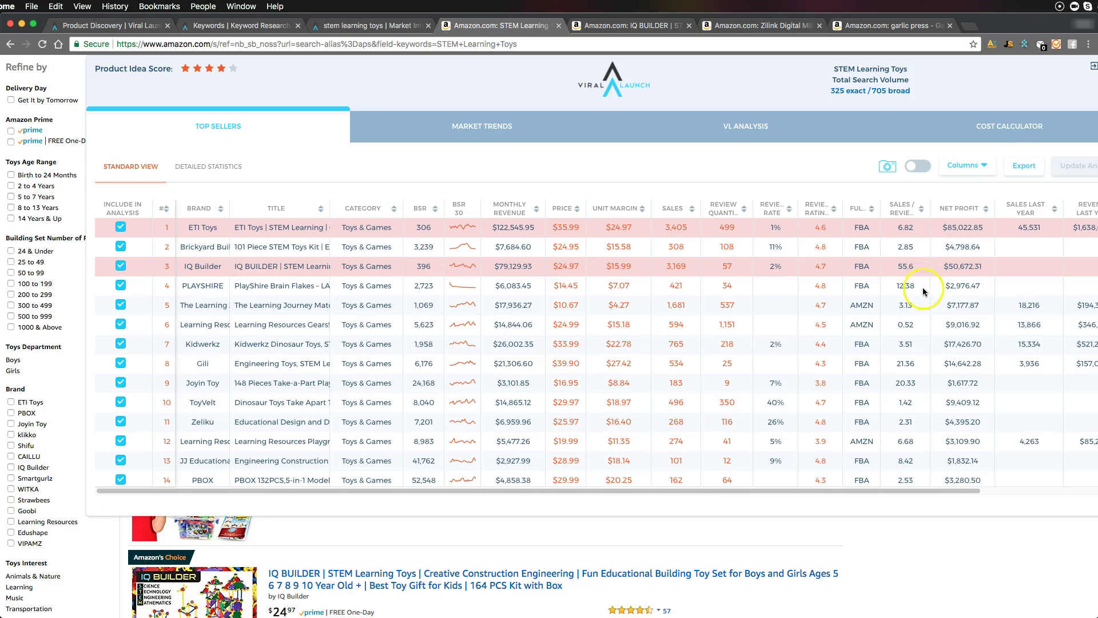
pyautogui.moveTo(962, 84); pyautogui.dragTo(877, 158)
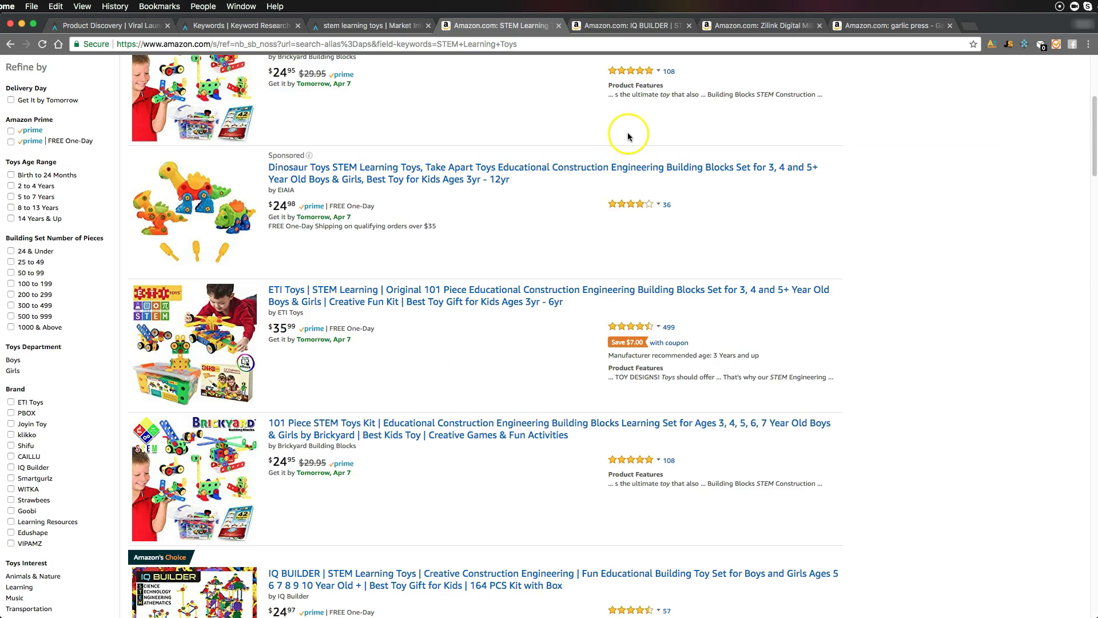
pyautogui.scroll(-1, 568, 444)
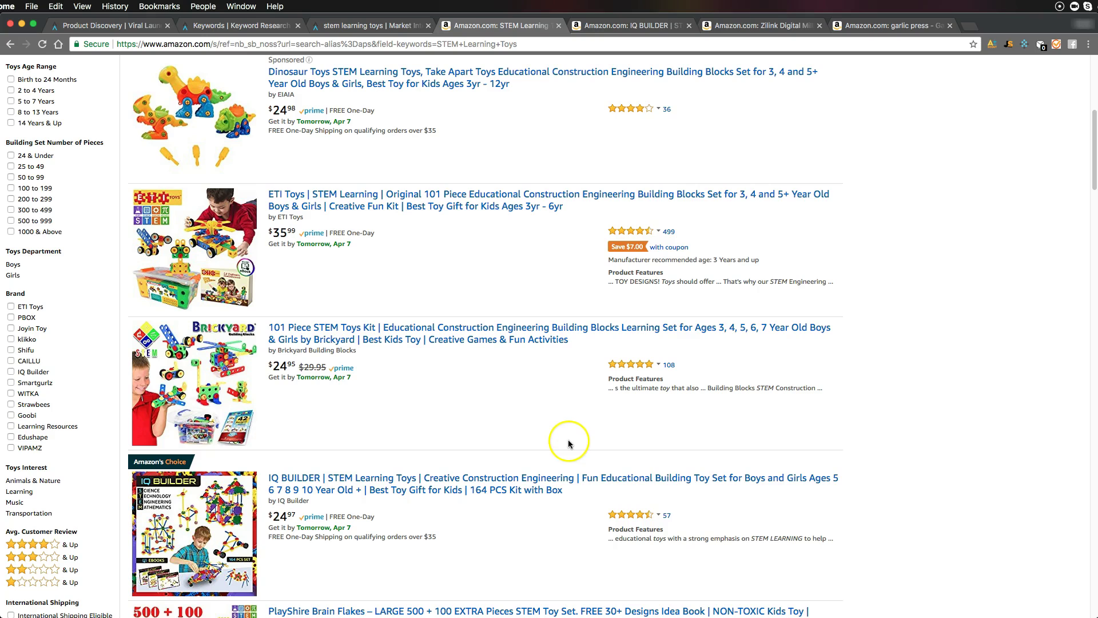
pyautogui.scroll(-4, 563, 438)
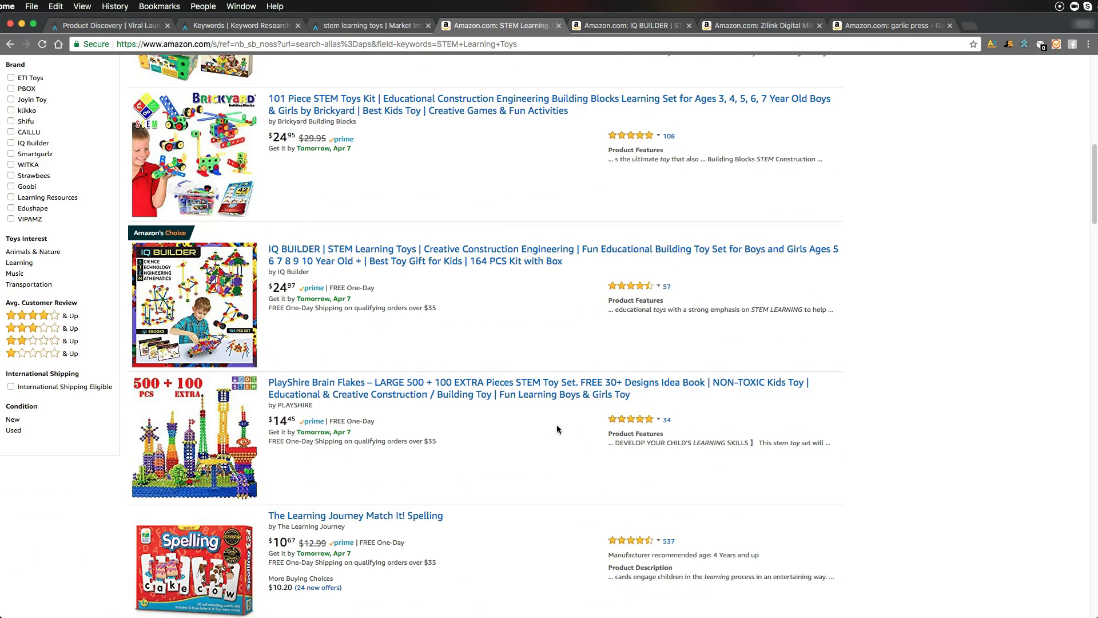
pyautogui.click(525, 431)
# Return to the Product Discovery filter results and go to the next page of products
pyautogui.click(402, 25)
pyautogui.click(268, 33)
pyautogui.click(228, 31)
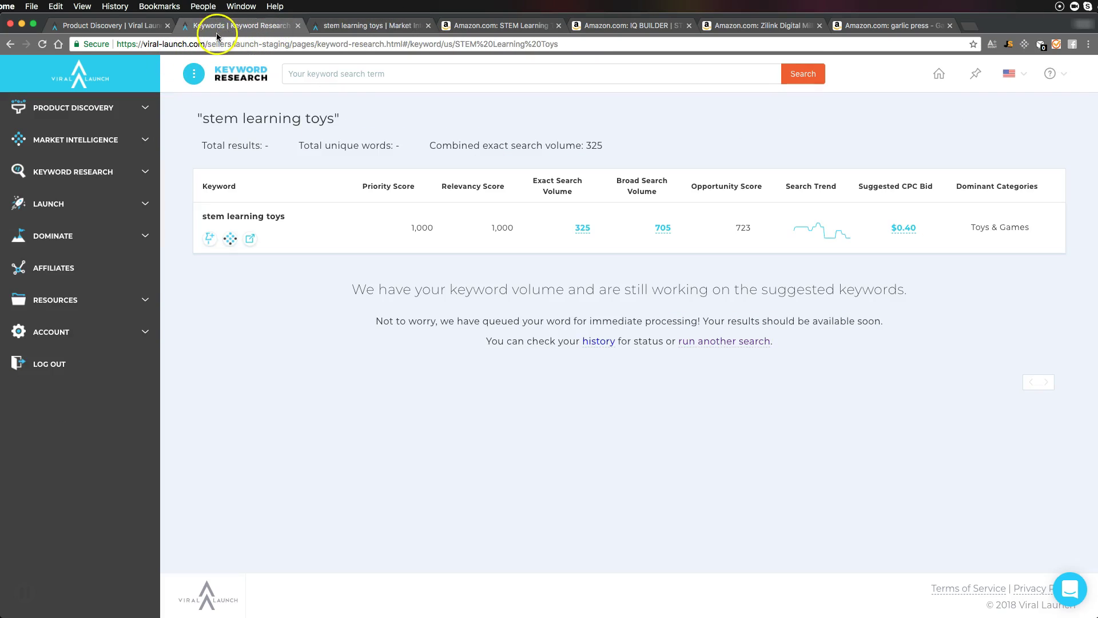
pyautogui.click(137, 26)
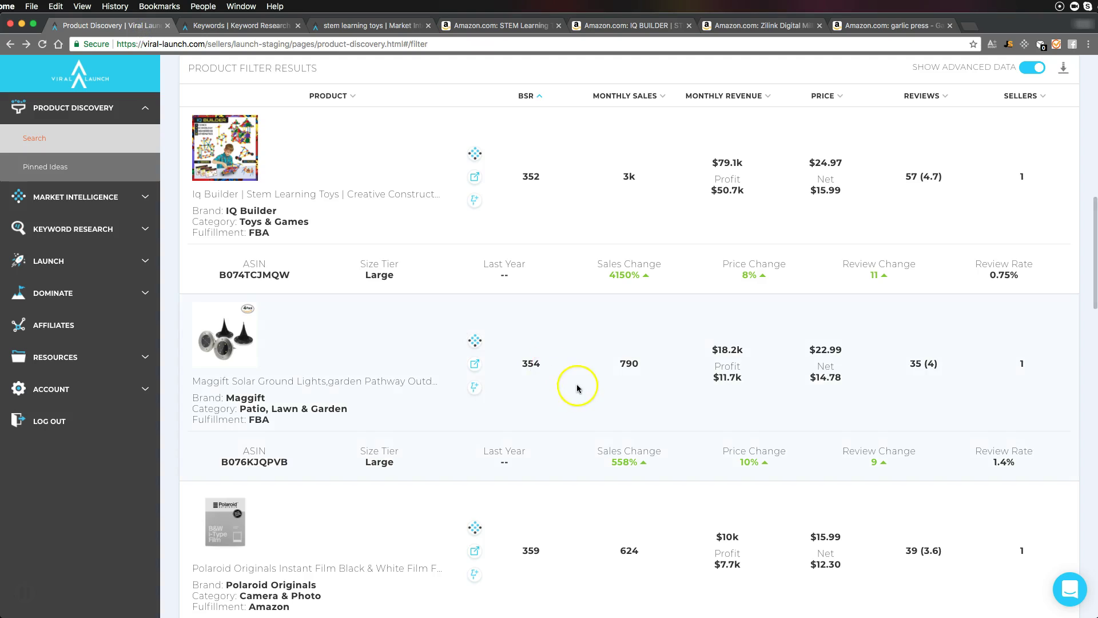
pyautogui.scroll(-10, 577, 388)
pyautogui.scroll(-14, 567, 380)
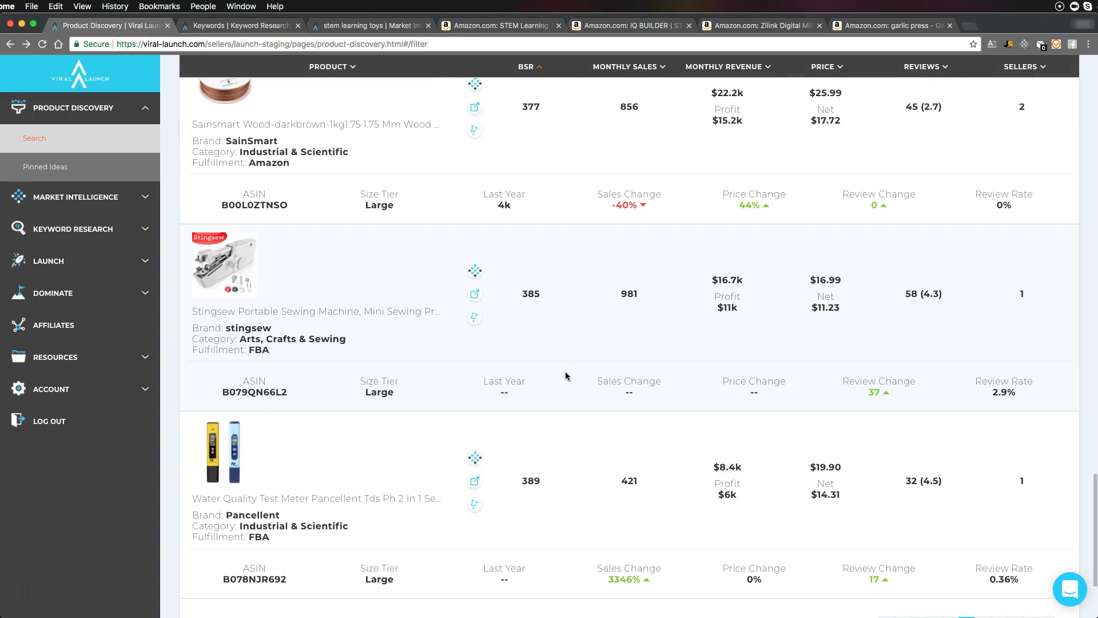
pyautogui.scroll(-5, 572, 370)
pyautogui.click(982, 503)
# Browse the products on this results page and open the GreyParrot UV blacklight tape listing on Amazon
pyautogui.scroll(-5, 349, 360)
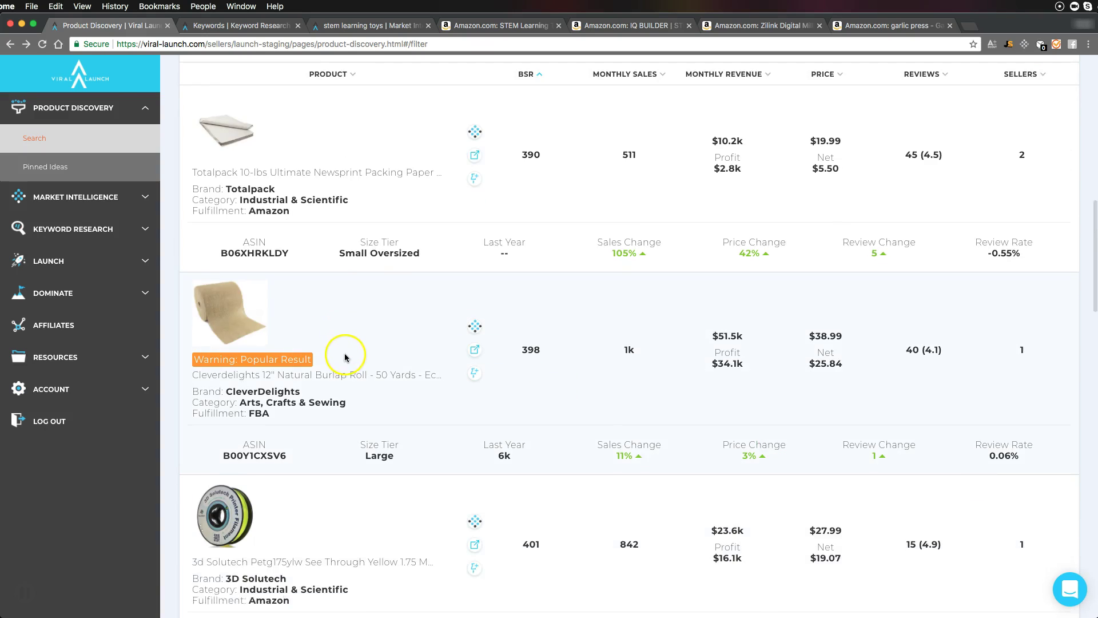
pyautogui.scroll(-3, 345, 357)
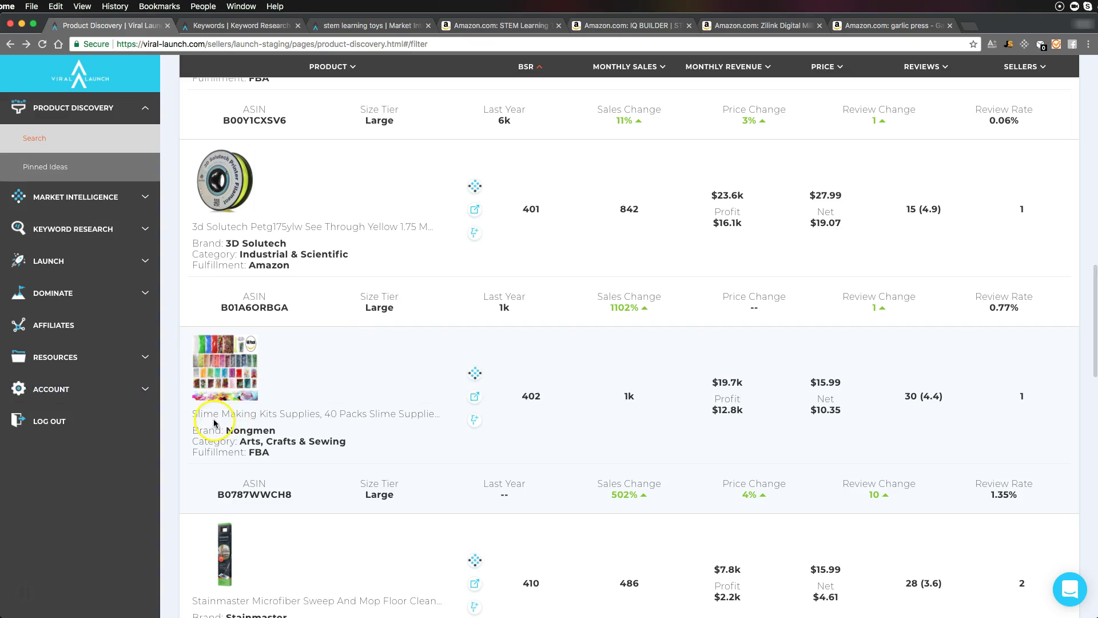
pyautogui.scroll(-5, 523, 376)
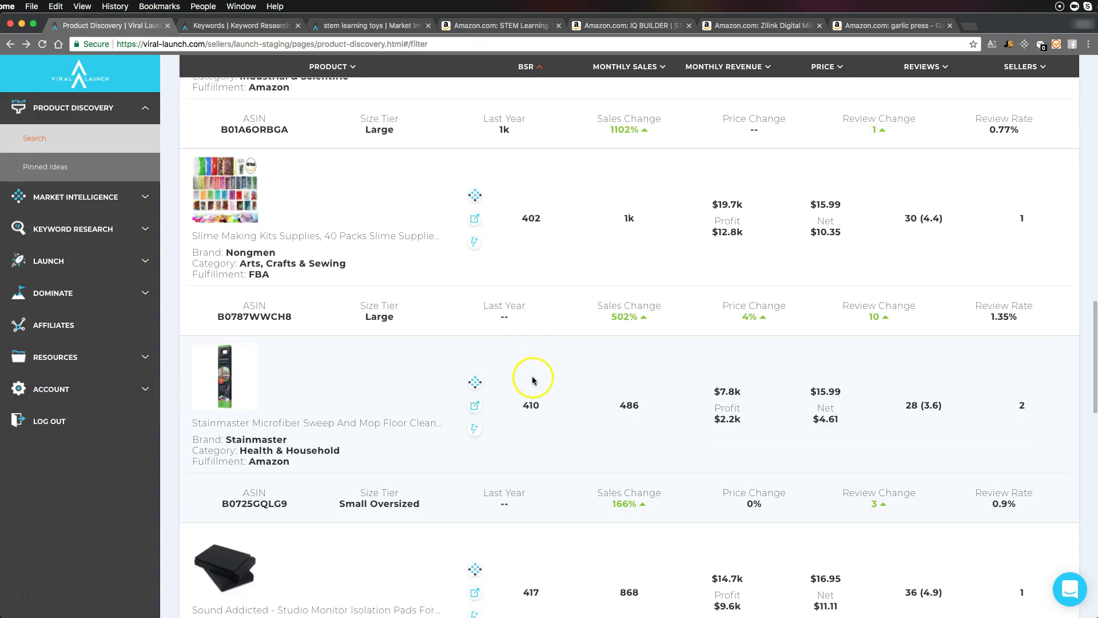
pyautogui.scroll(-6, 570, 381)
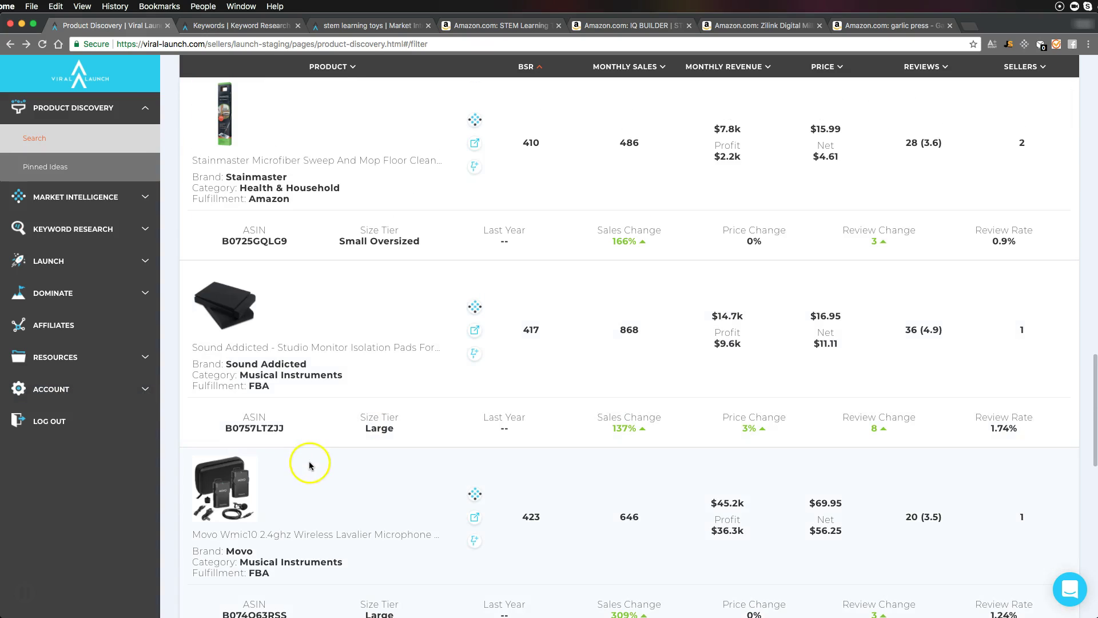
pyautogui.scroll(-10, 312, 458)
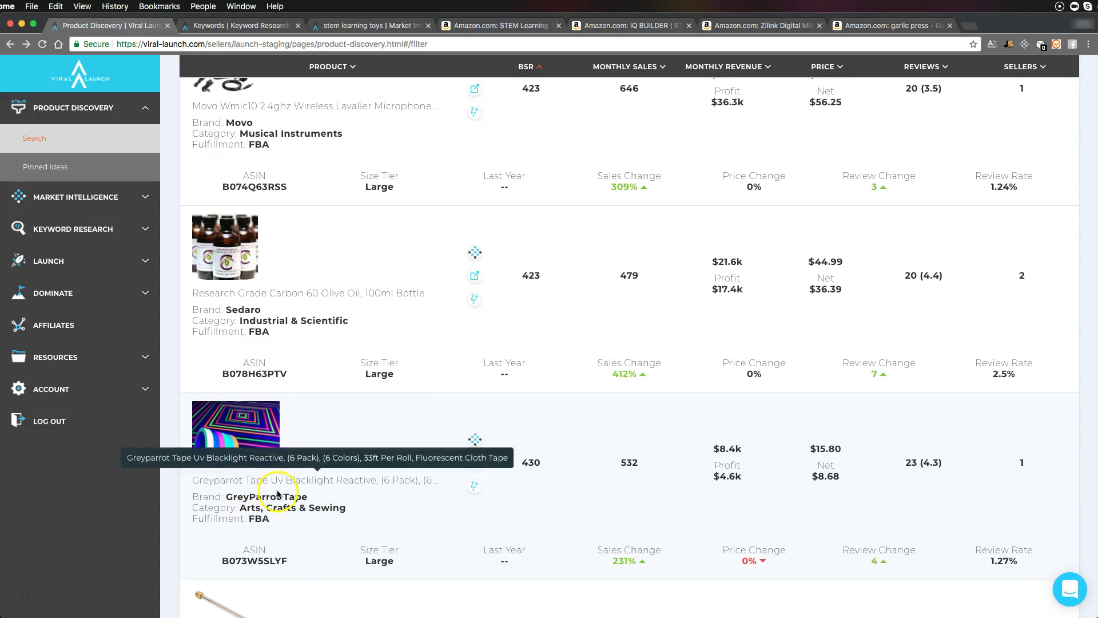
pyautogui.click(476, 462)
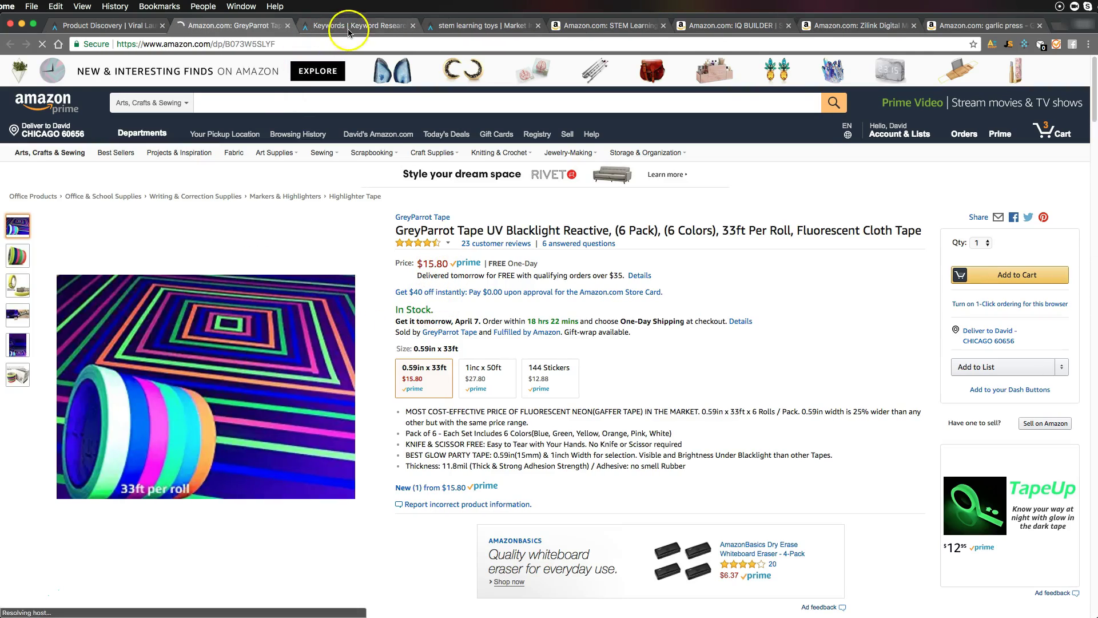
# Move the STEM Learning Toys search results tab directly after the Keyword Research tab and open the IQ Builder listing in it
pyautogui.click(349, 26)
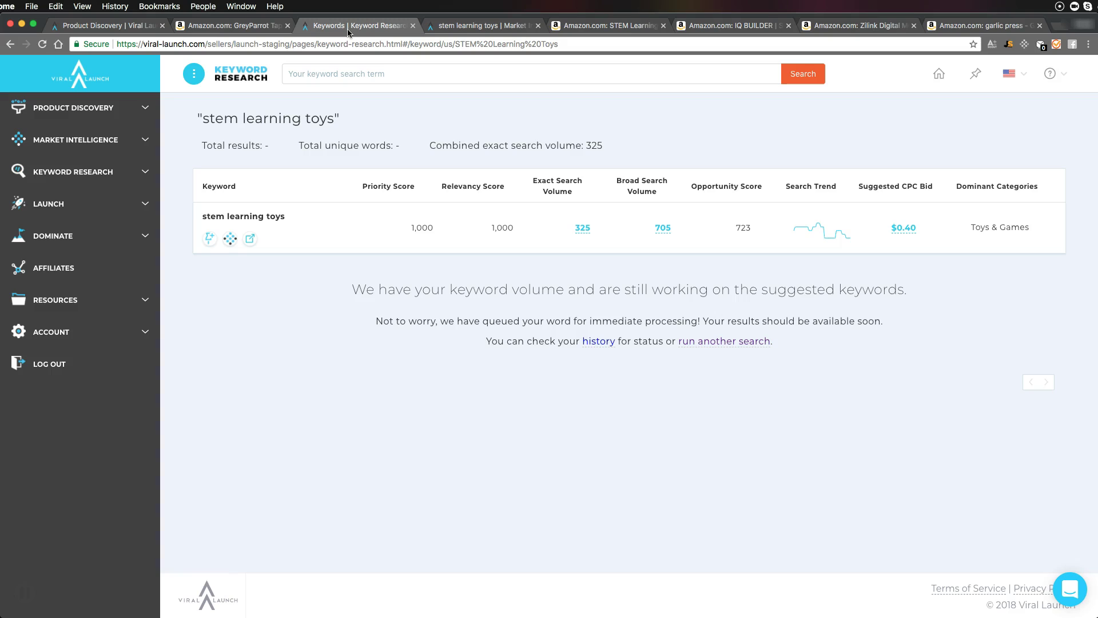
pyautogui.click(609, 27)
pyautogui.moveTo(609, 27); pyautogui.dragTo(483, 26)
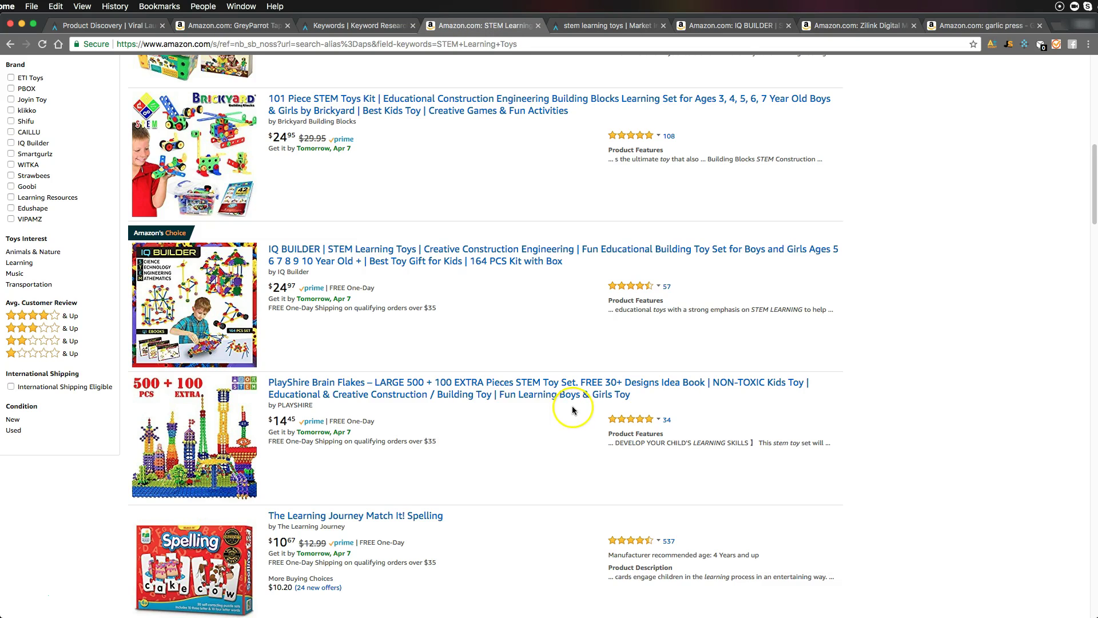
pyautogui.click(524, 264)
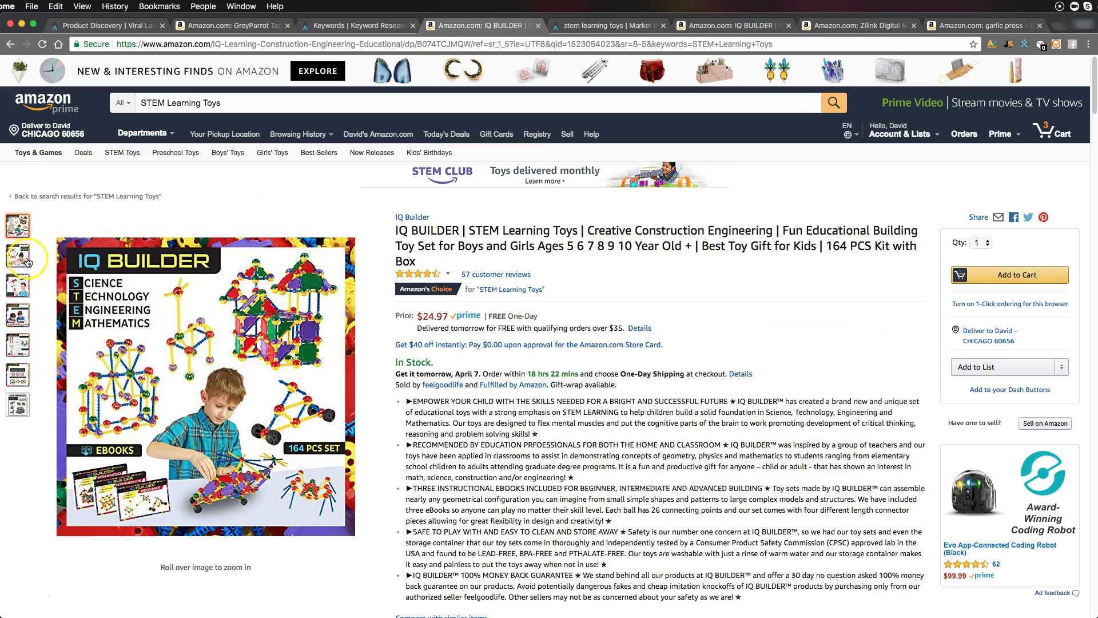
# View the IQ Builder listing's product images and move its tab directly after the Product Discovery tab
pyautogui.click(20, 293)
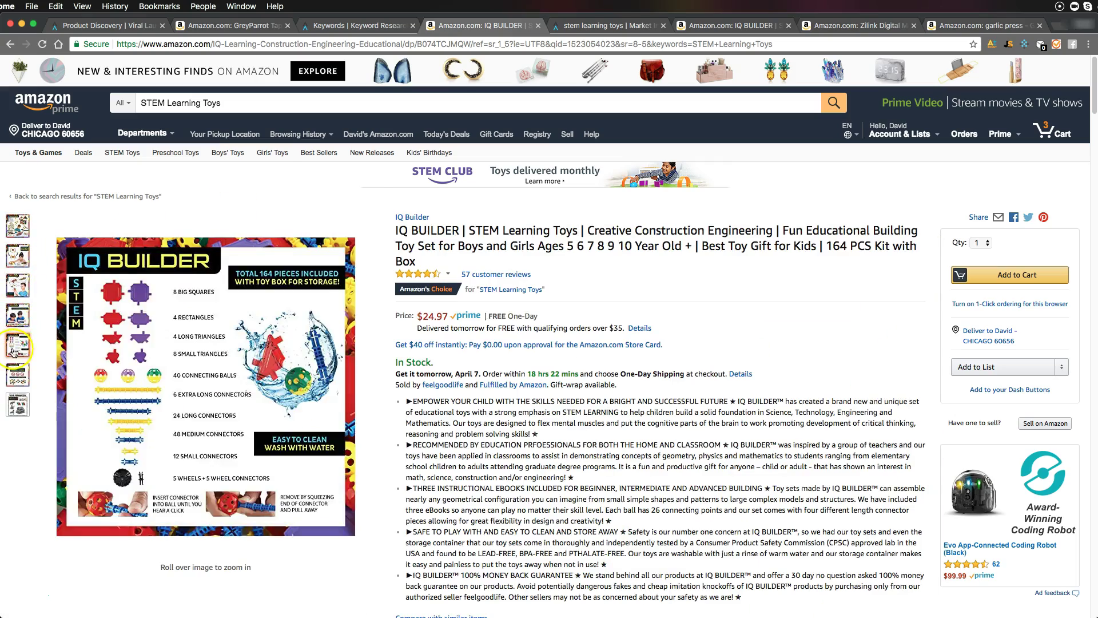
pyautogui.moveTo(17, 381)
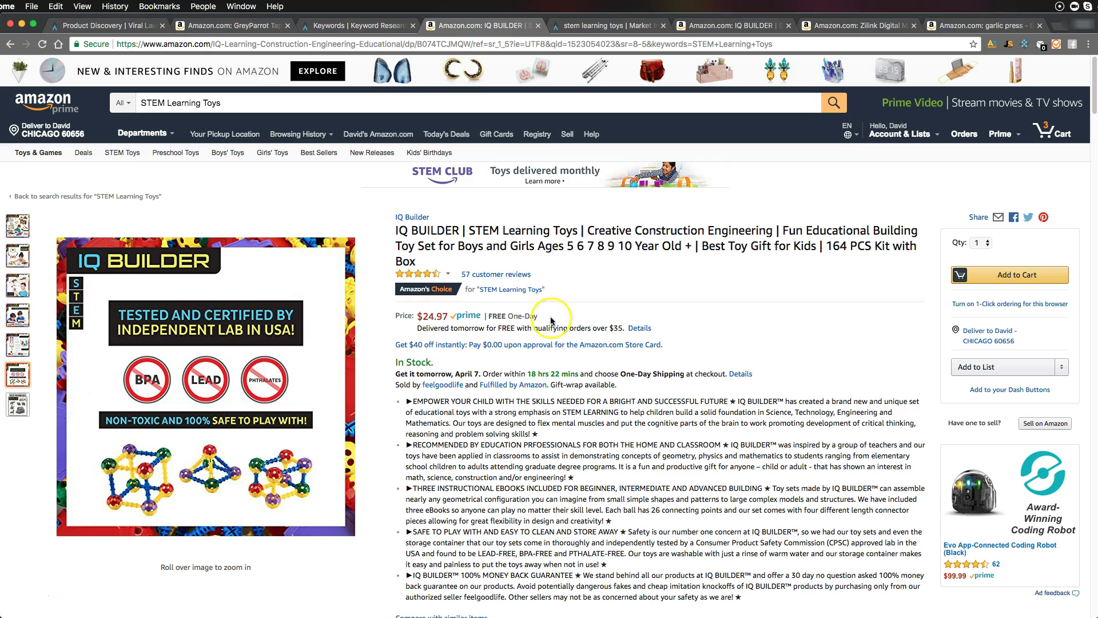
pyautogui.moveTo(755, 595); pyautogui.dragTo(523, 426)
pyautogui.click(524, 427)
pyautogui.moveTo(453, 25); pyautogui.dragTo(257, 38)
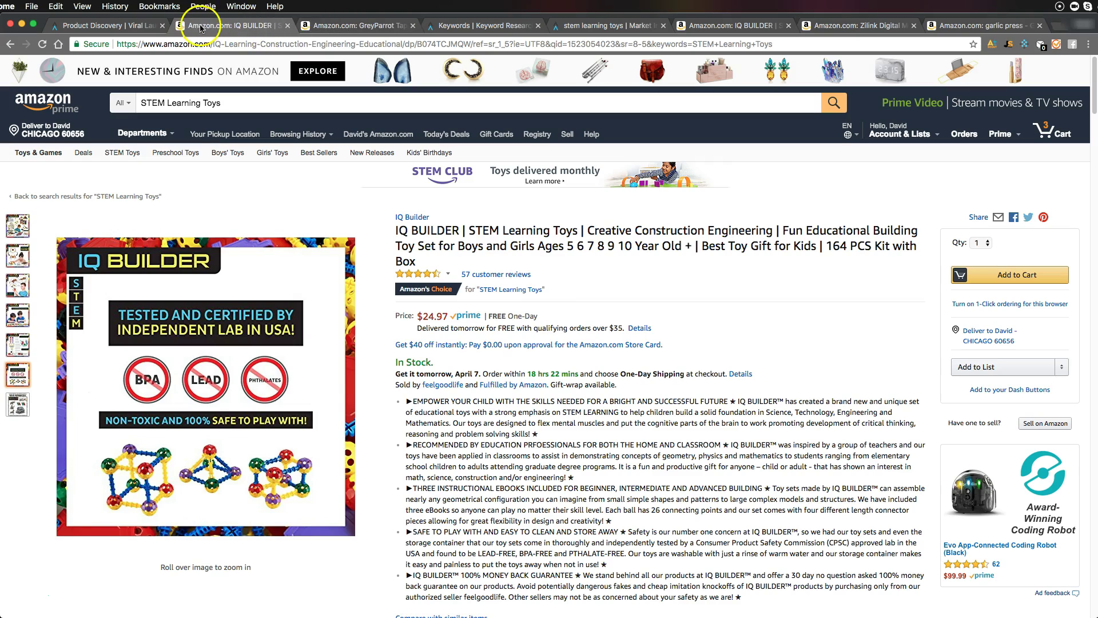
# Return to the Product Discovery results and expand the Market Intelligence and Keyword Research sections to see their options
pyautogui.click(112, 29)
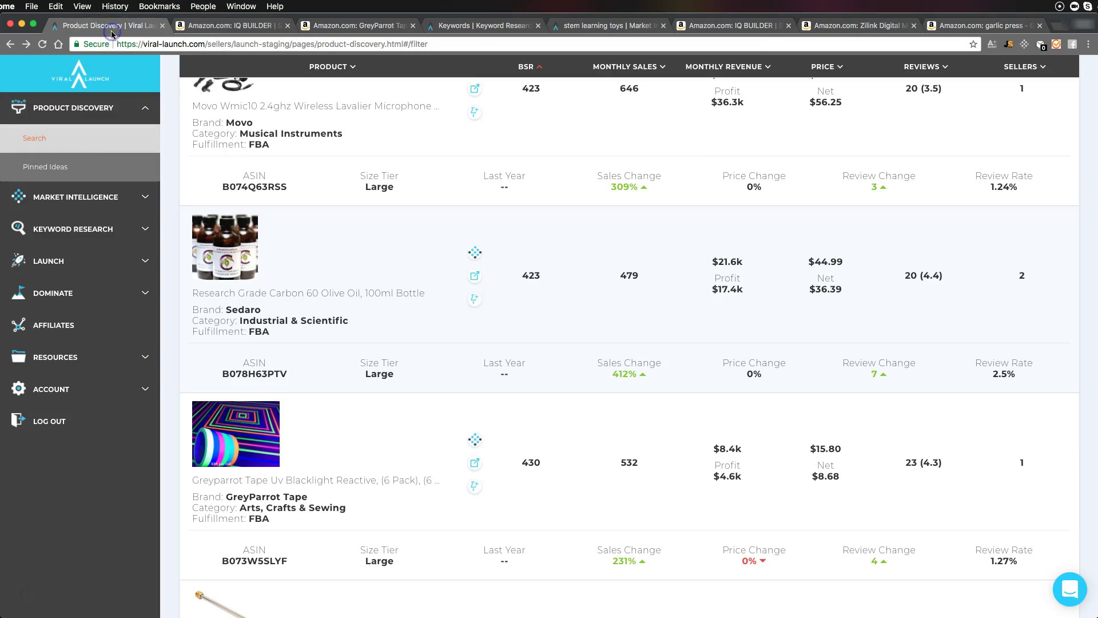
pyautogui.scroll(3, 423, 312)
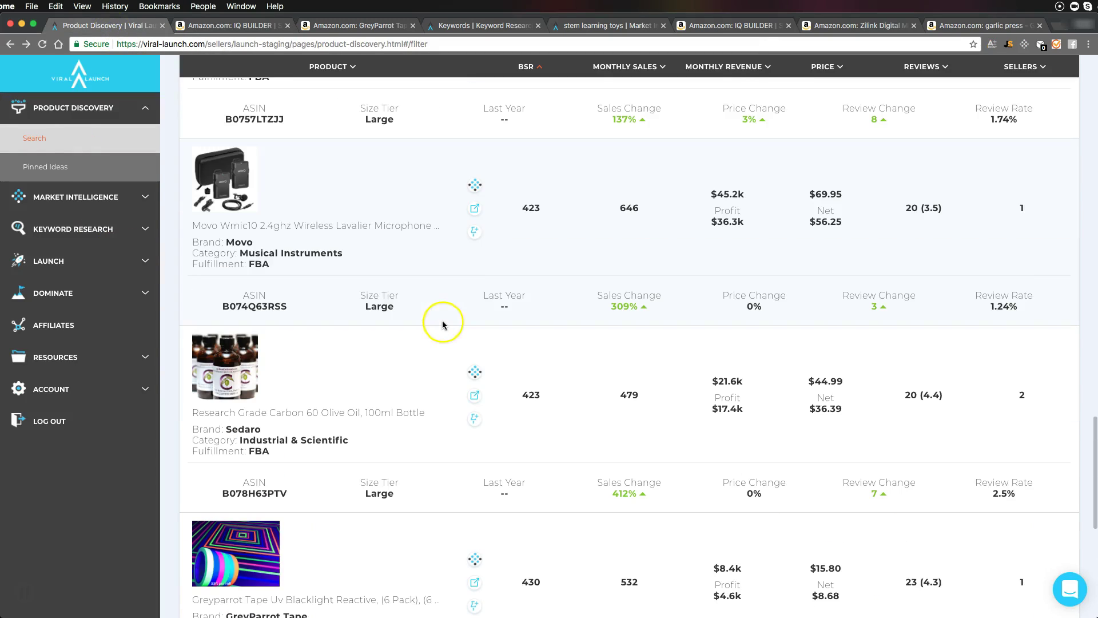
pyautogui.click(74, 108)
pyautogui.click(79, 136)
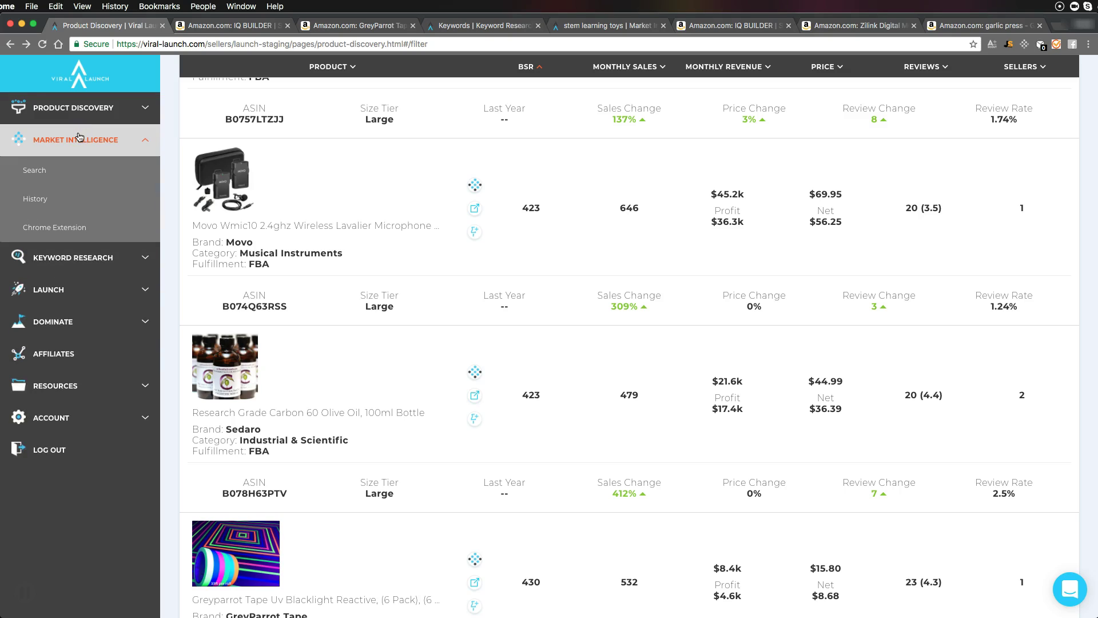
pyautogui.click(79, 138)
pyautogui.click(73, 179)
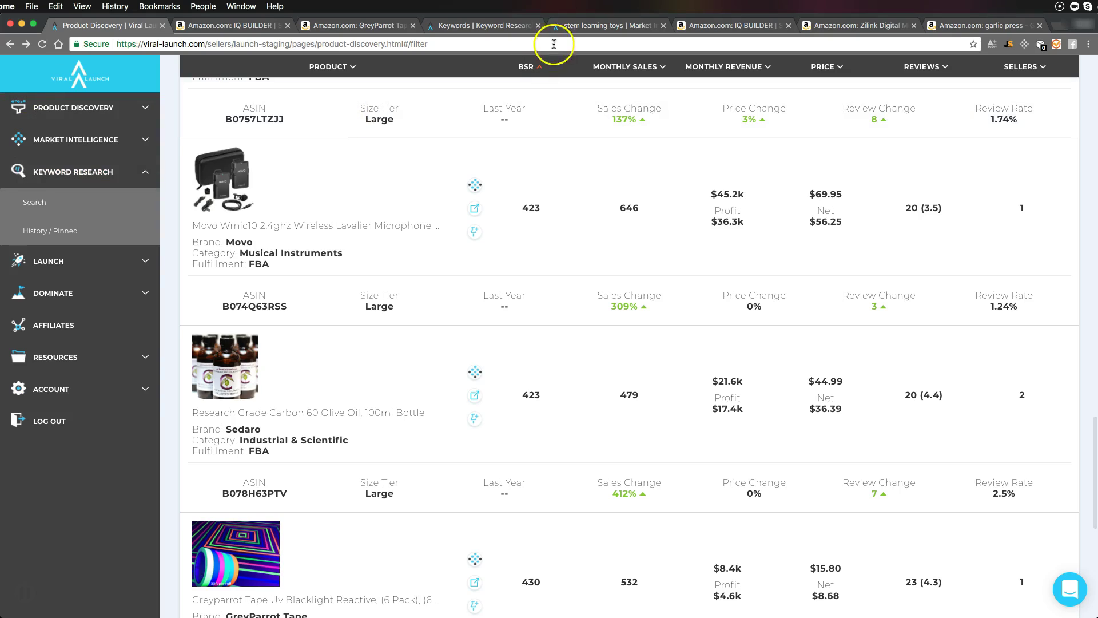
# Switch to the other open IQ Builder listing and clear the text selection on its bullet points
pyautogui.click(699, 25)
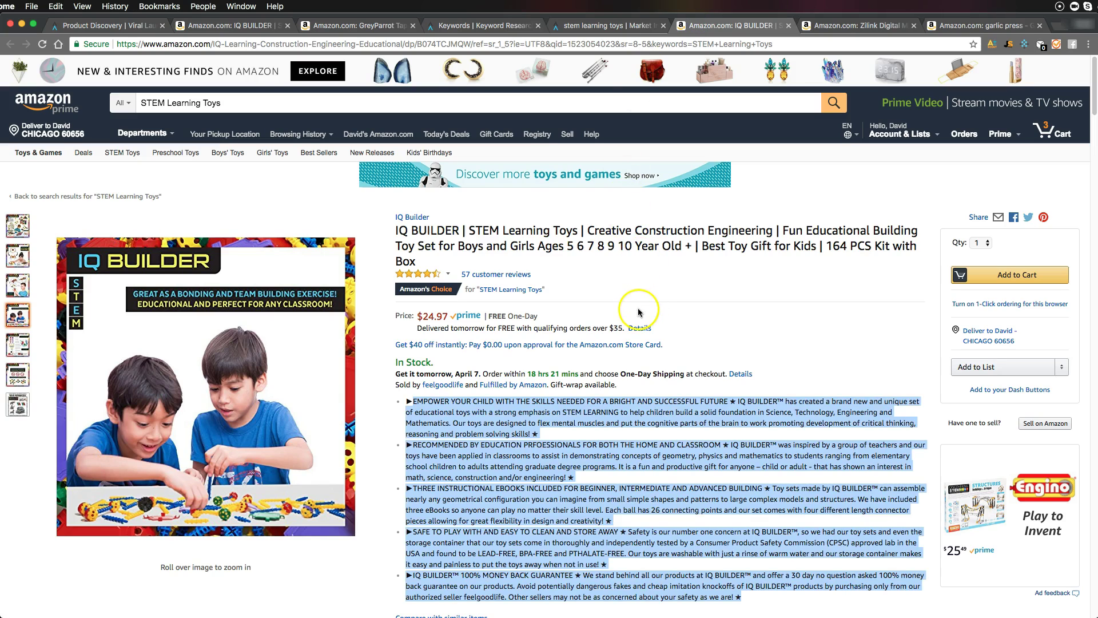
pyautogui.click(660, 300)
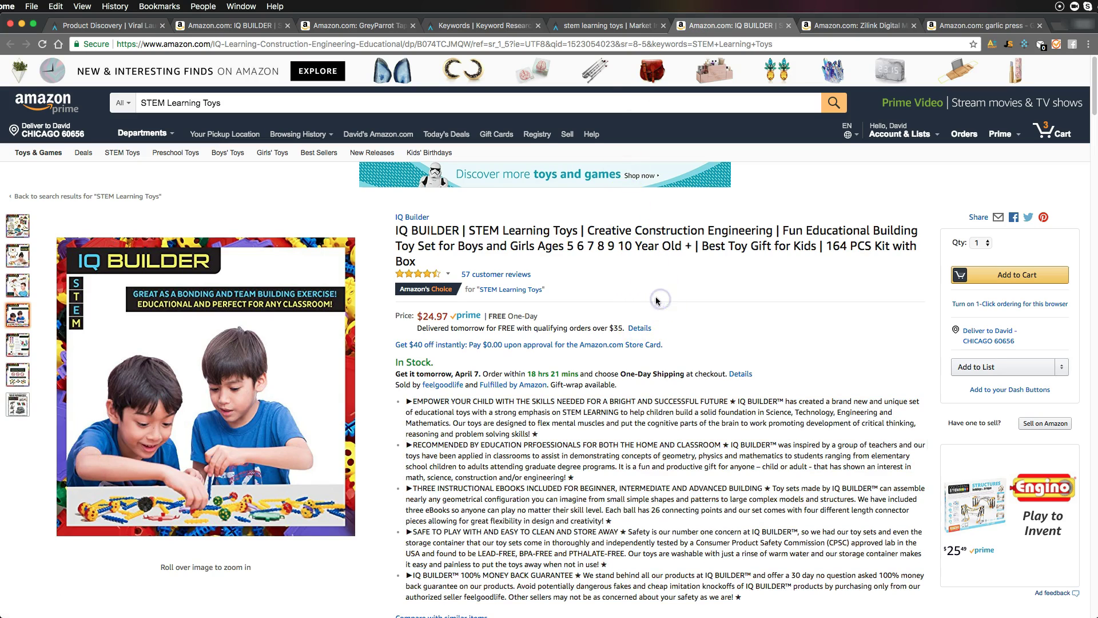